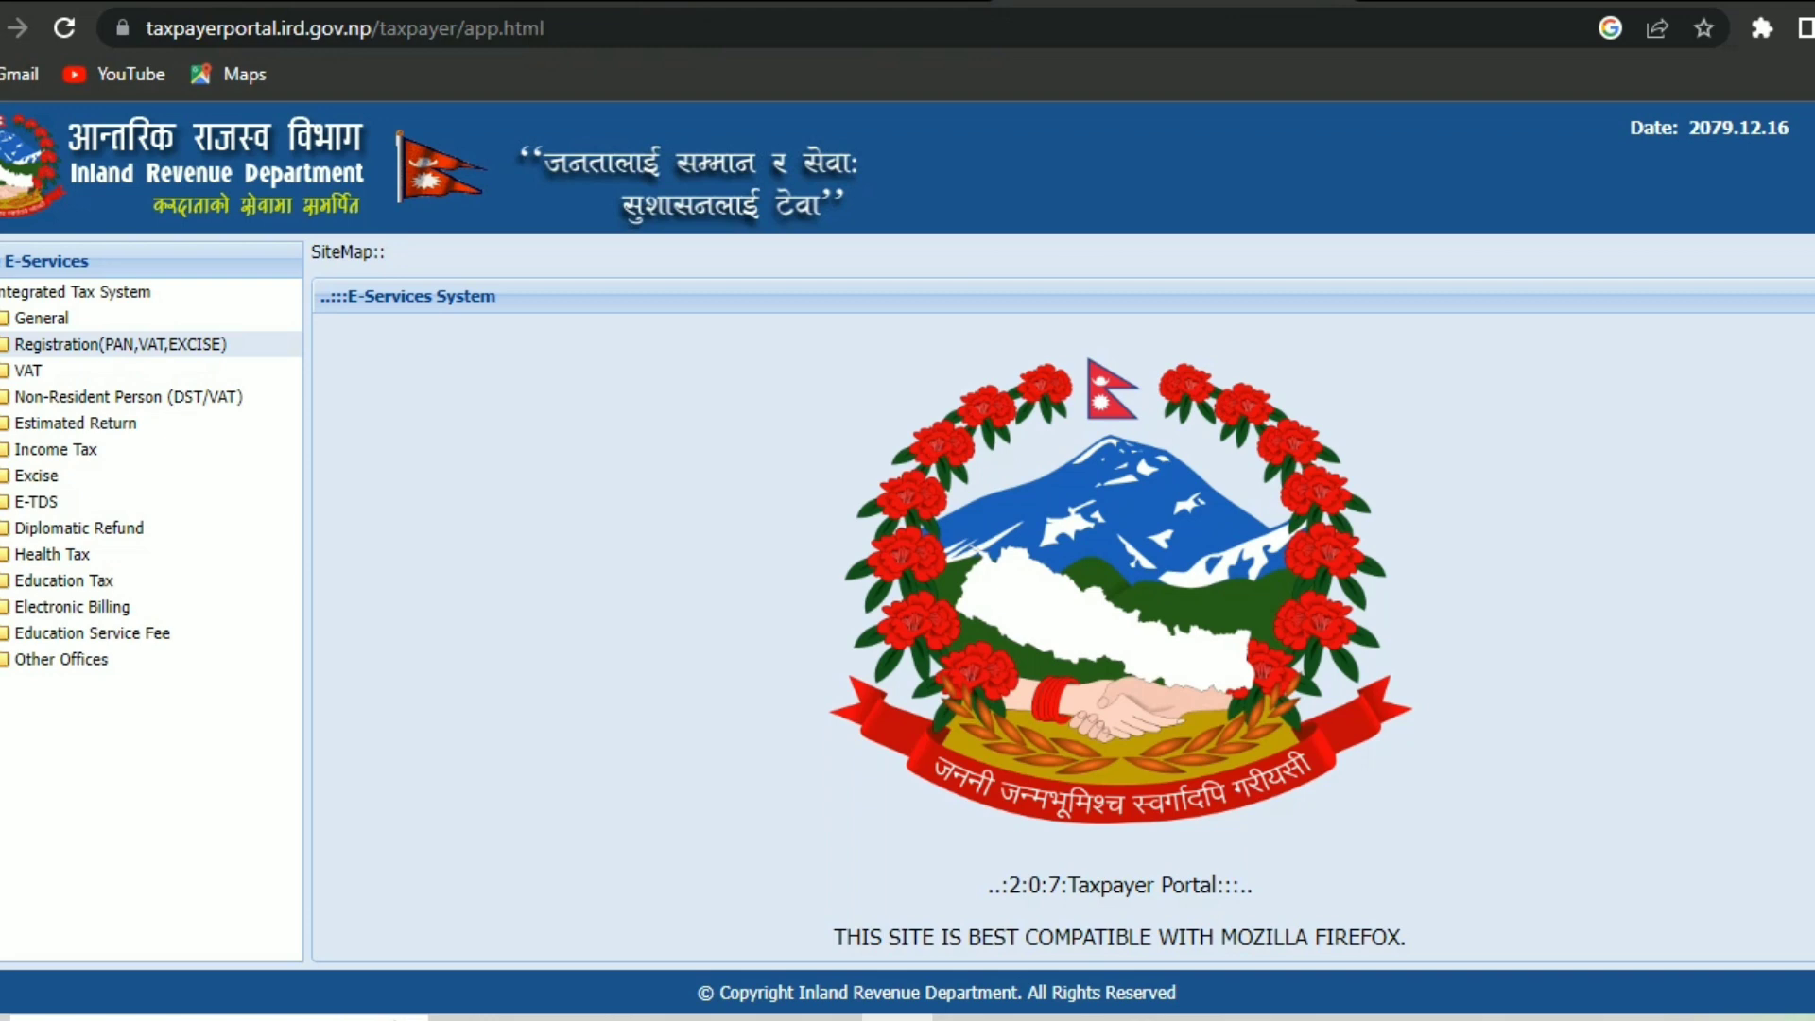
Step: Go back to the Google search results for 'ird nepal'
{"action": "key", "text": "alt+Left"}
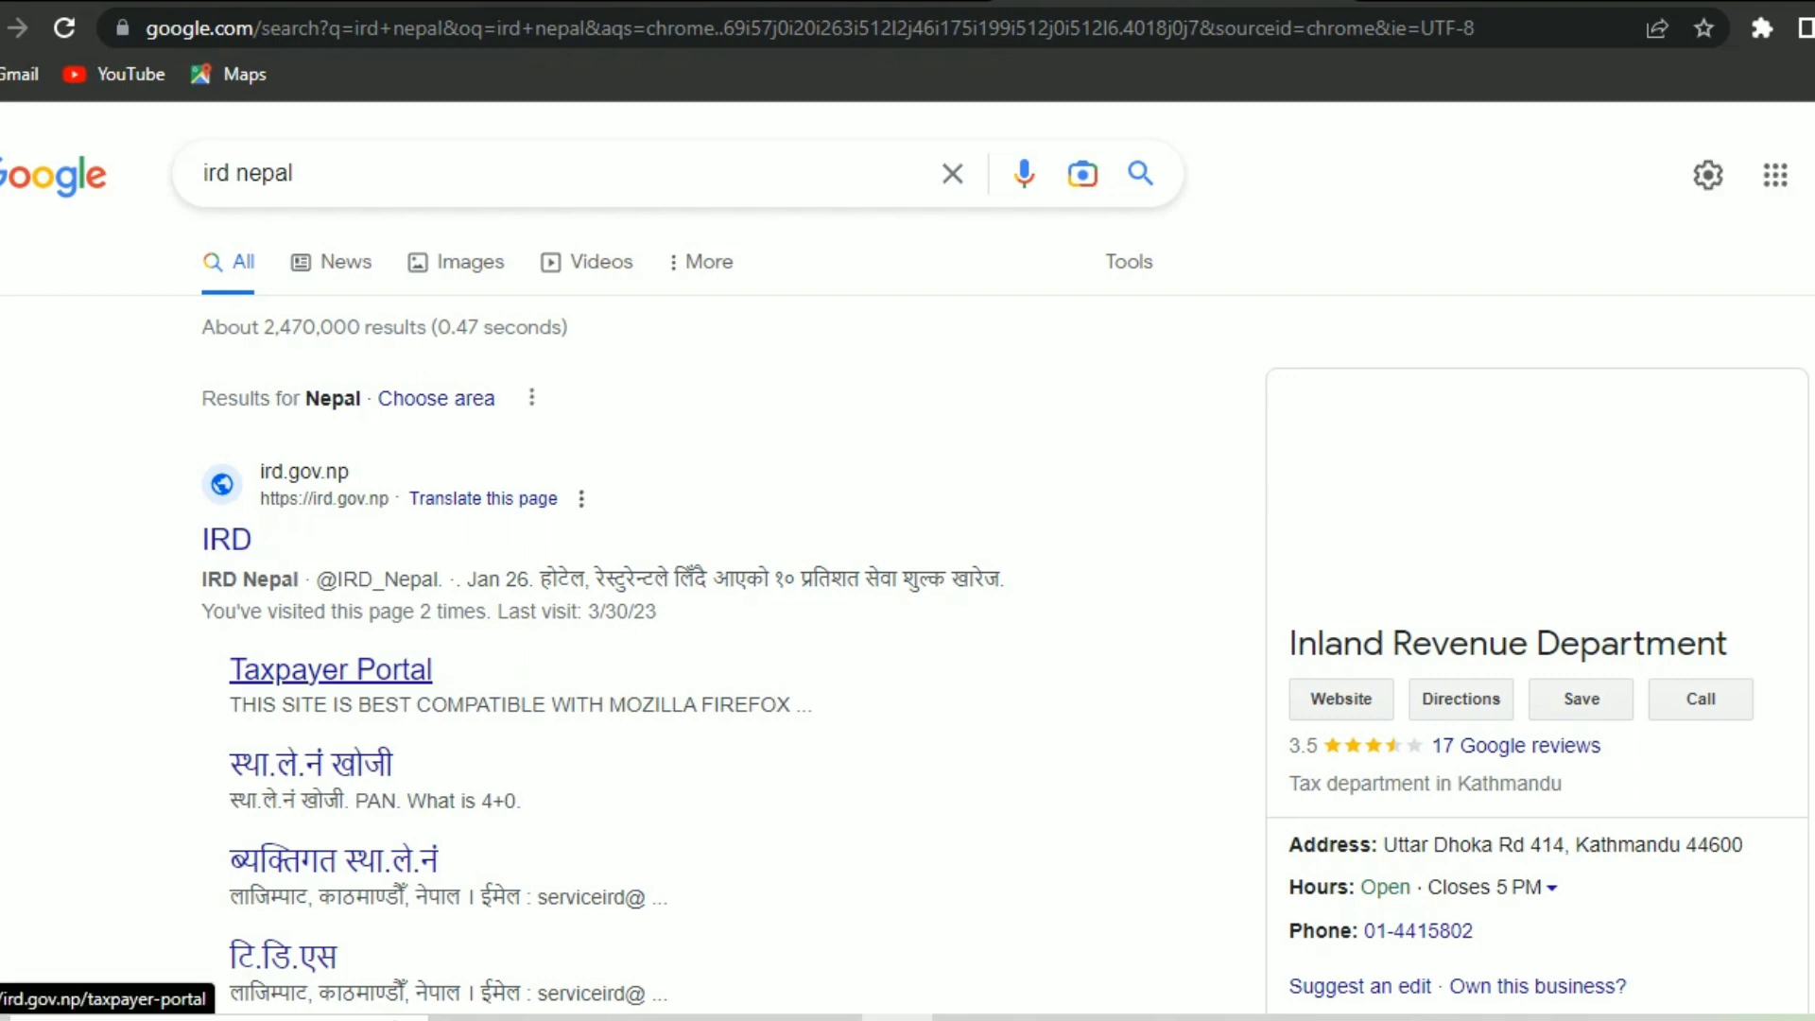
Step: Open the IRD Taxpayer Portal sitelink from the Google results
{"action": "left_click", "coordinate": [330, 669]}
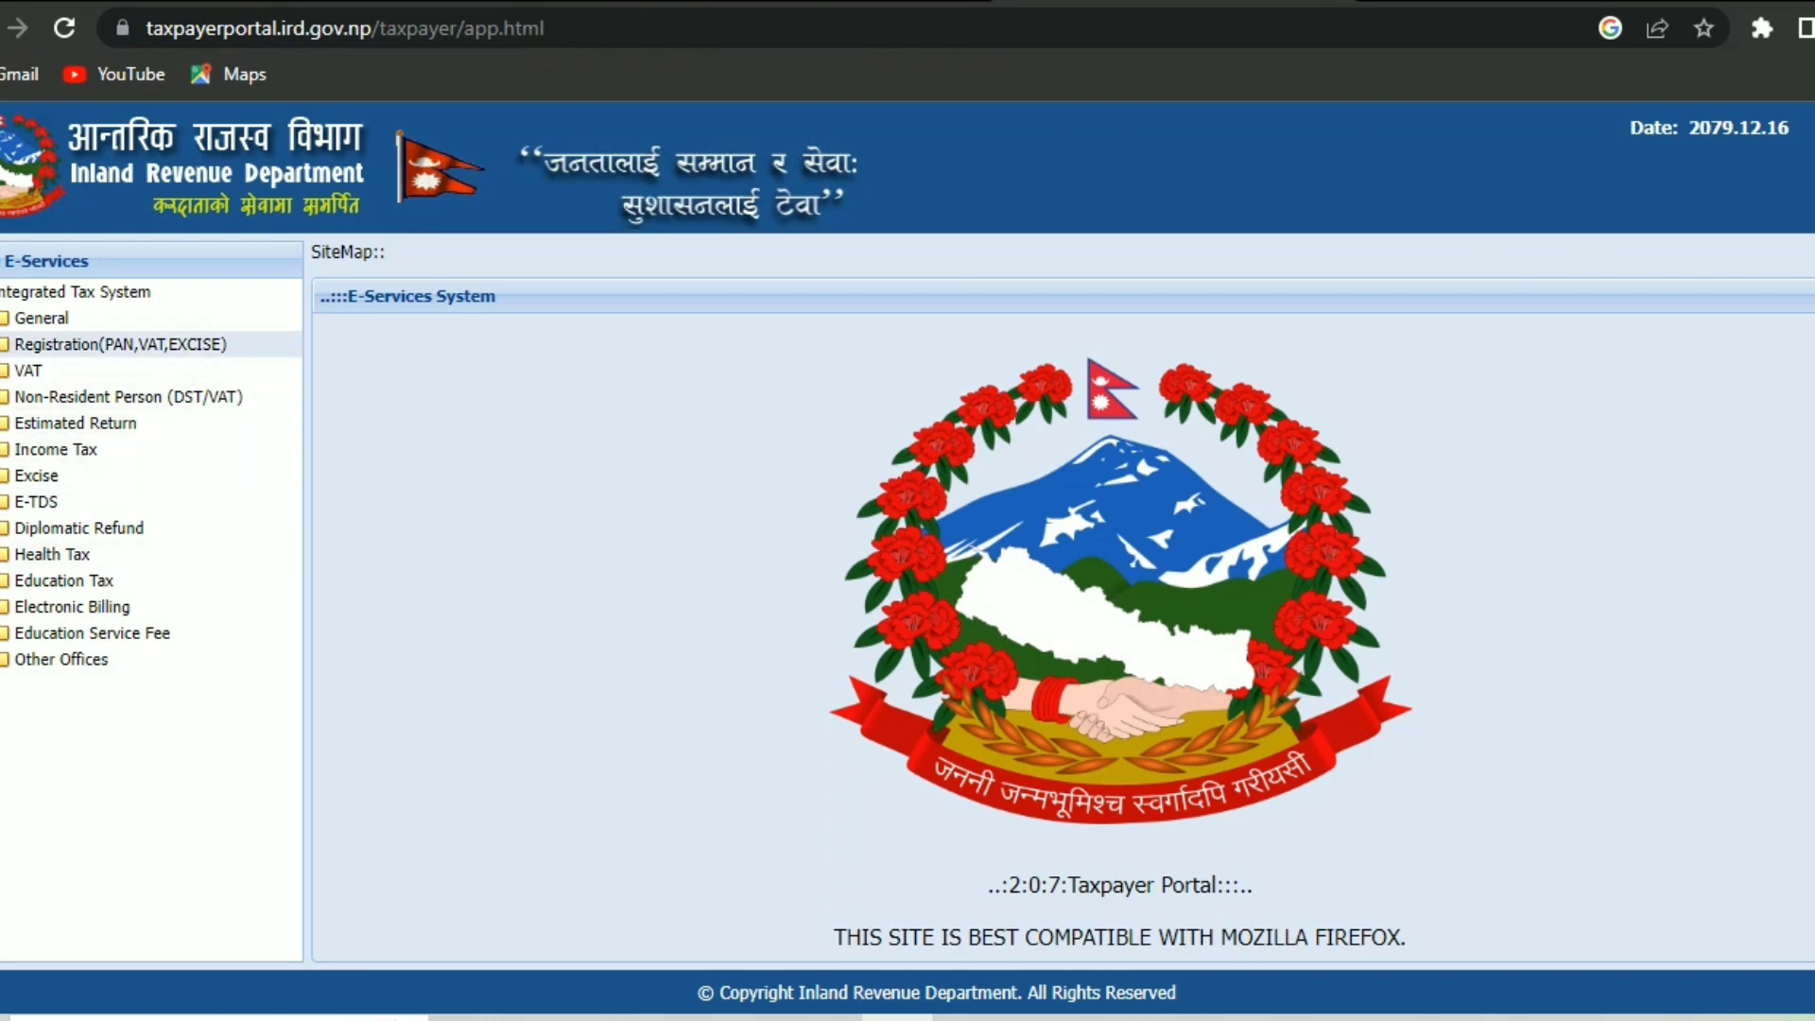
Step: Open Registration(PAN,VAT,EXCISE) > Application For Registration and enter the chosen username
{"action": "left_click", "coordinate": [120, 344]}
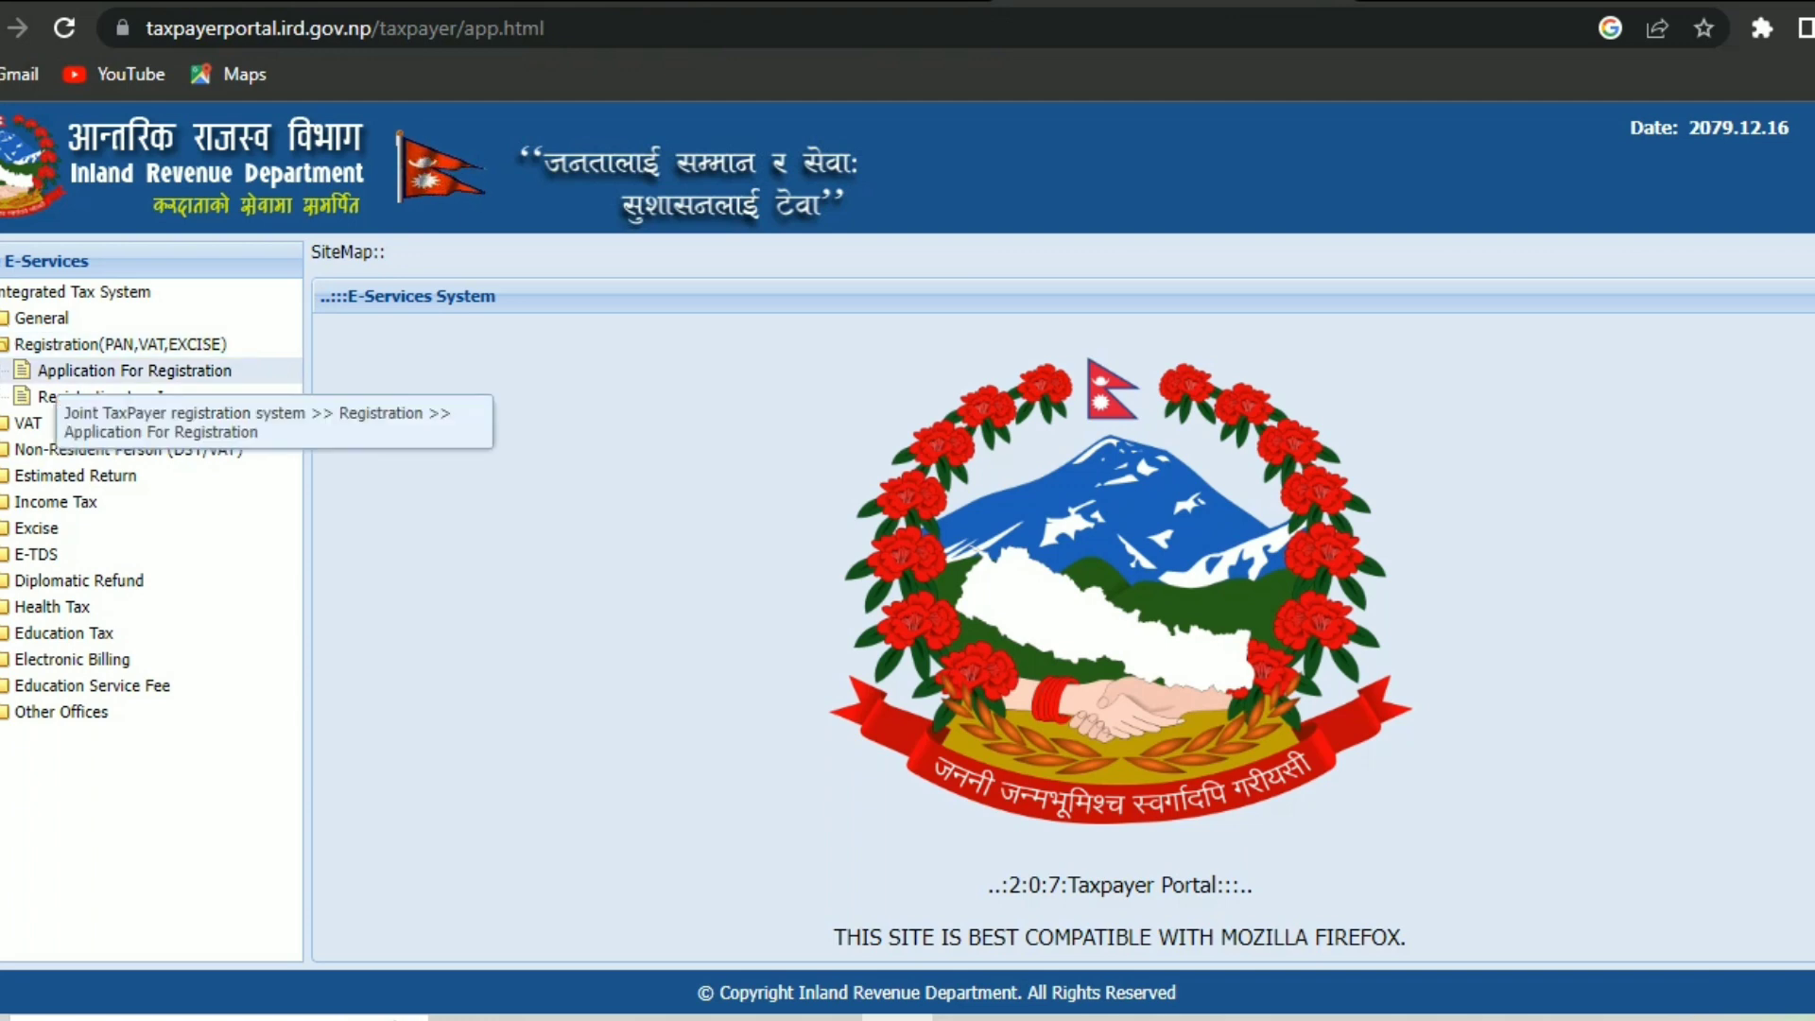
{"action": "left_click", "coordinate": [134, 370]}
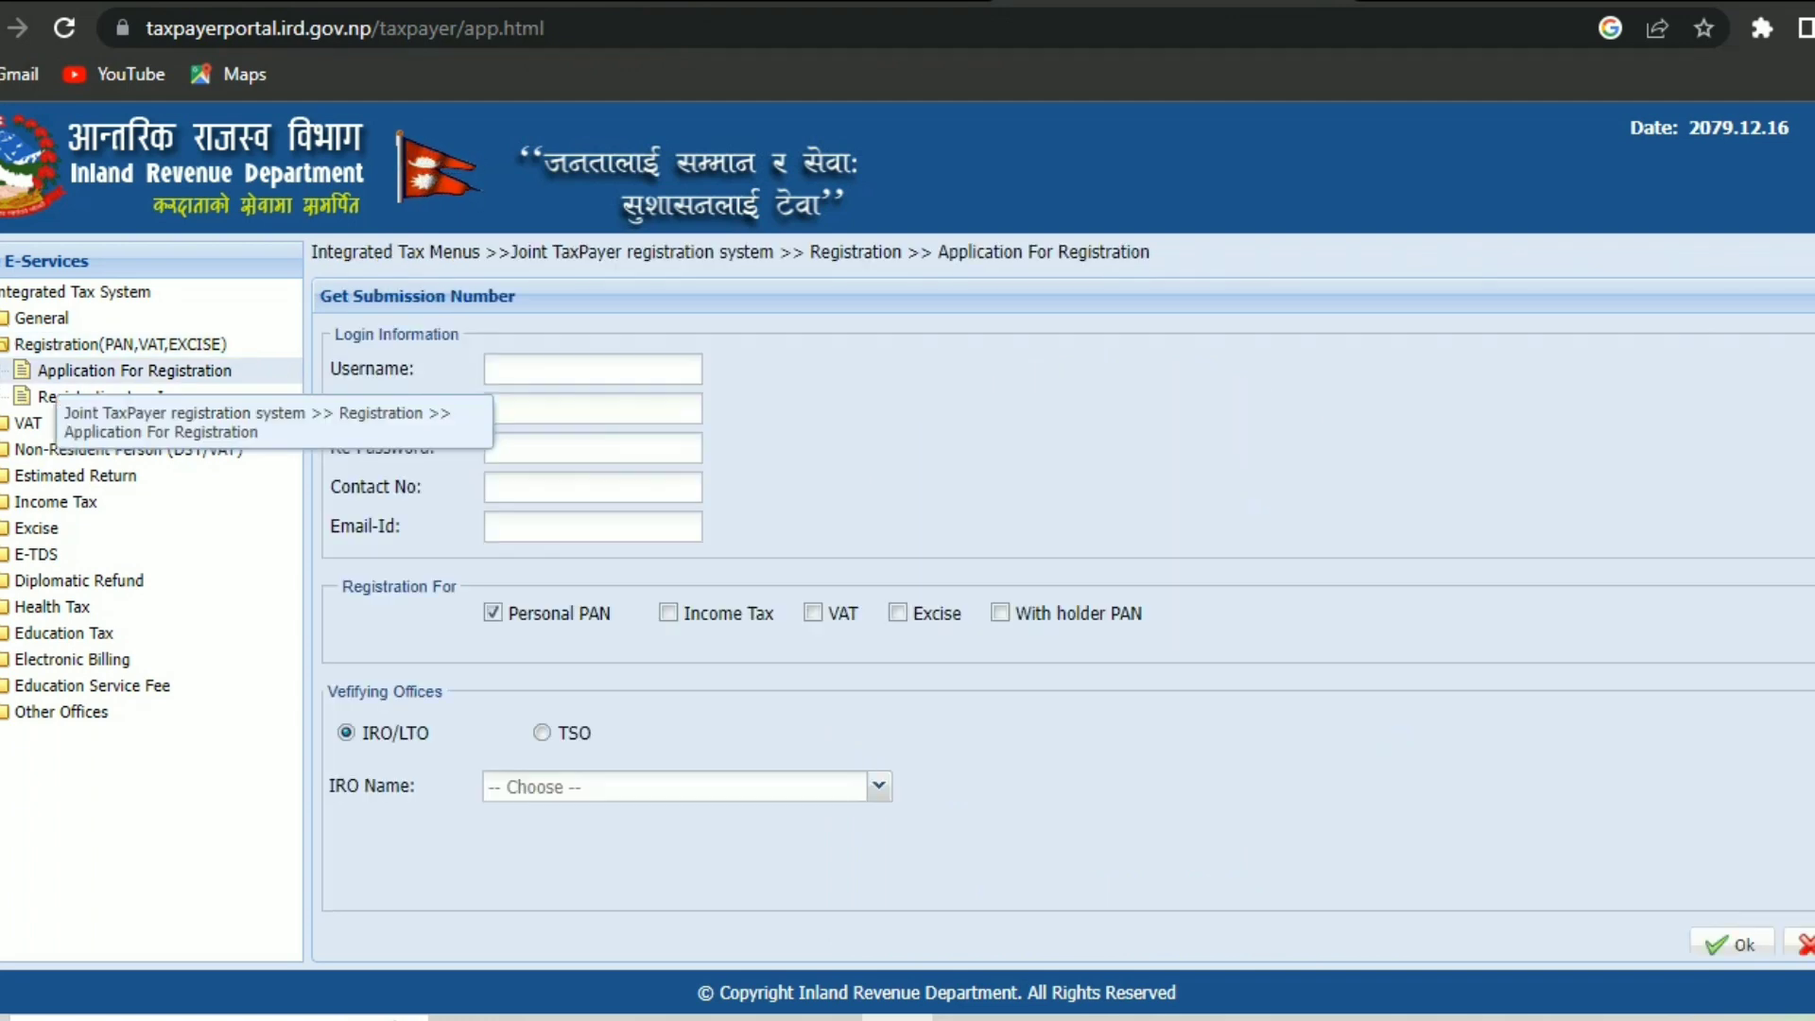
{"action": "left_click", "coordinate": [592, 369]}
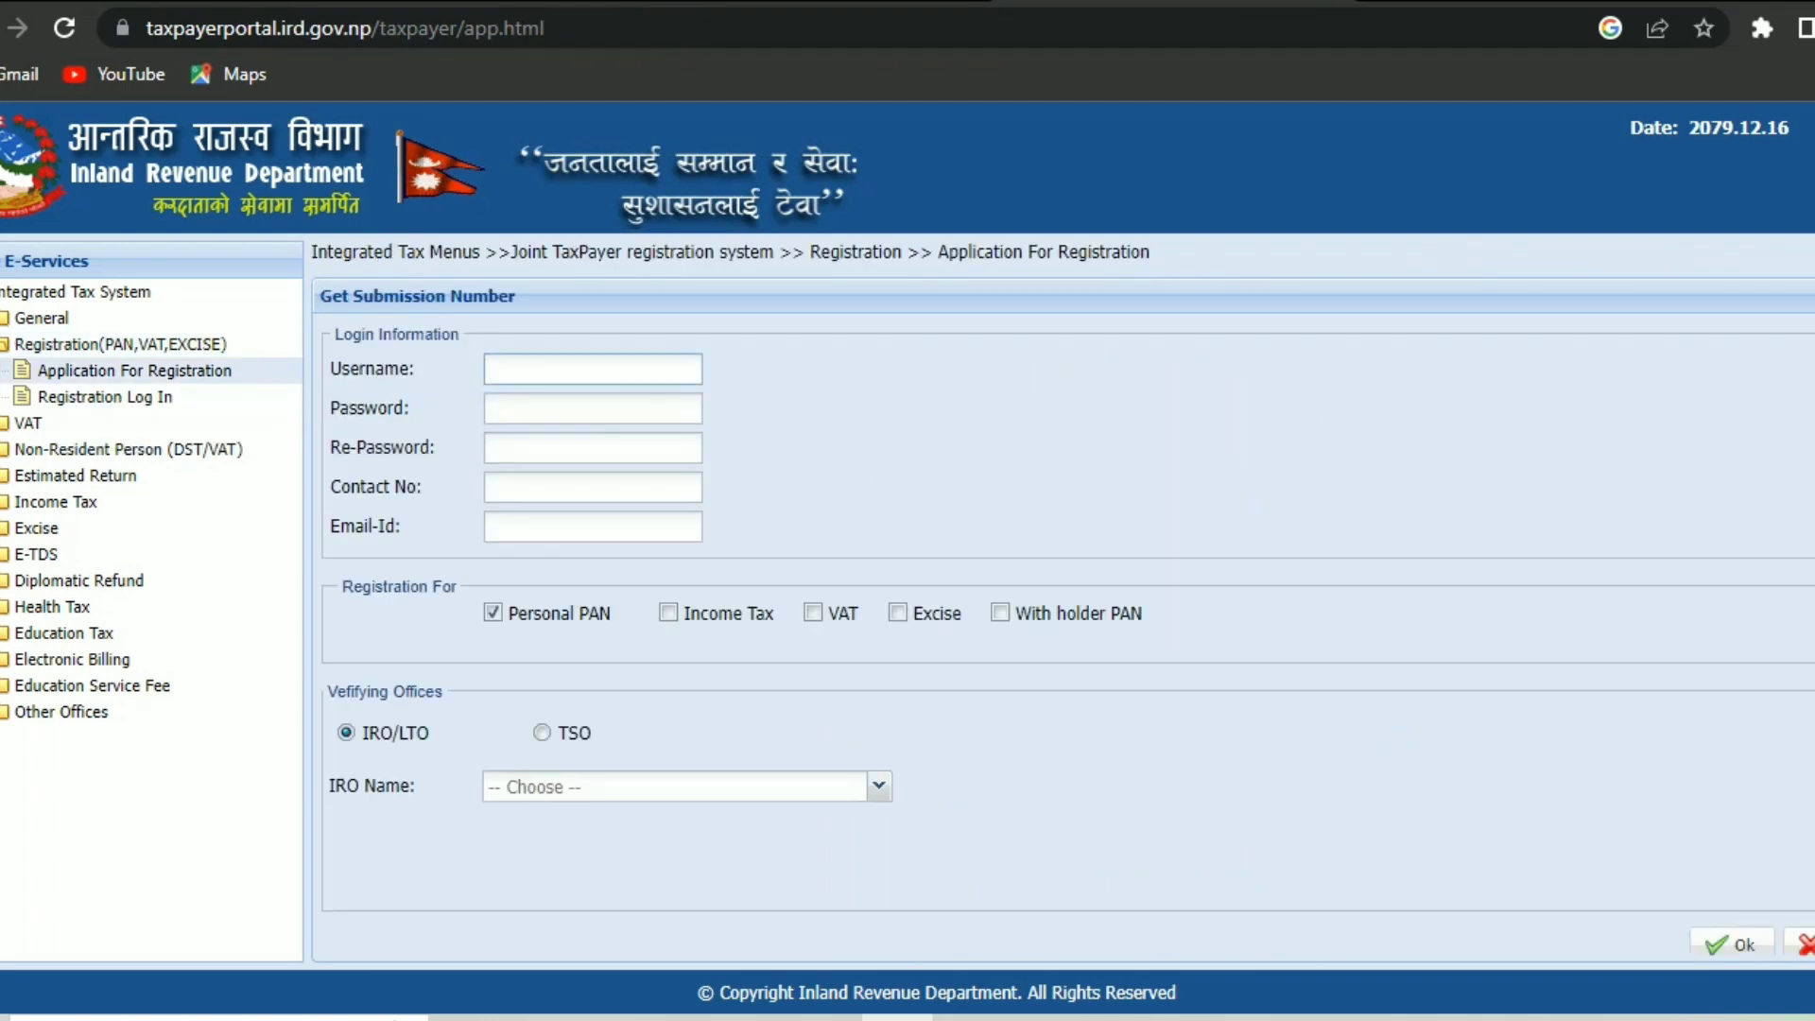
{"action": "type", "text": "sah"}
{"action": "key", "text": "ctrl+a"}
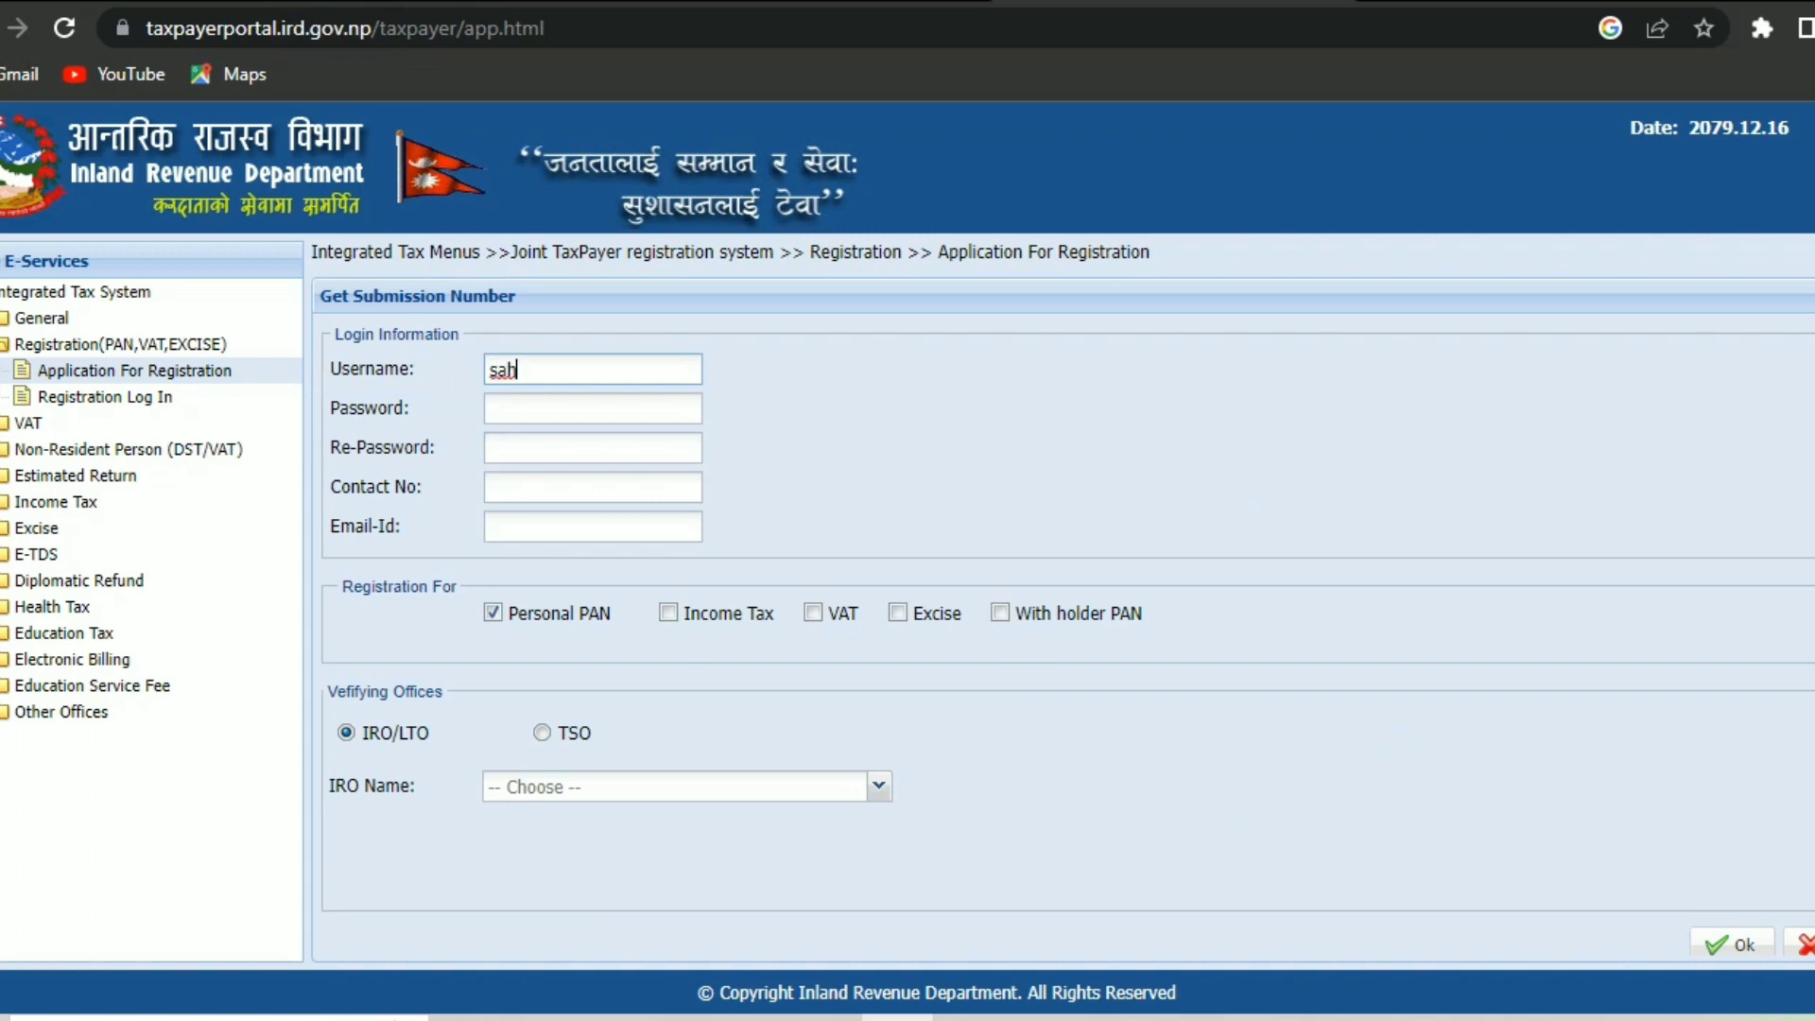
{"action": "type", "text": "sha"}
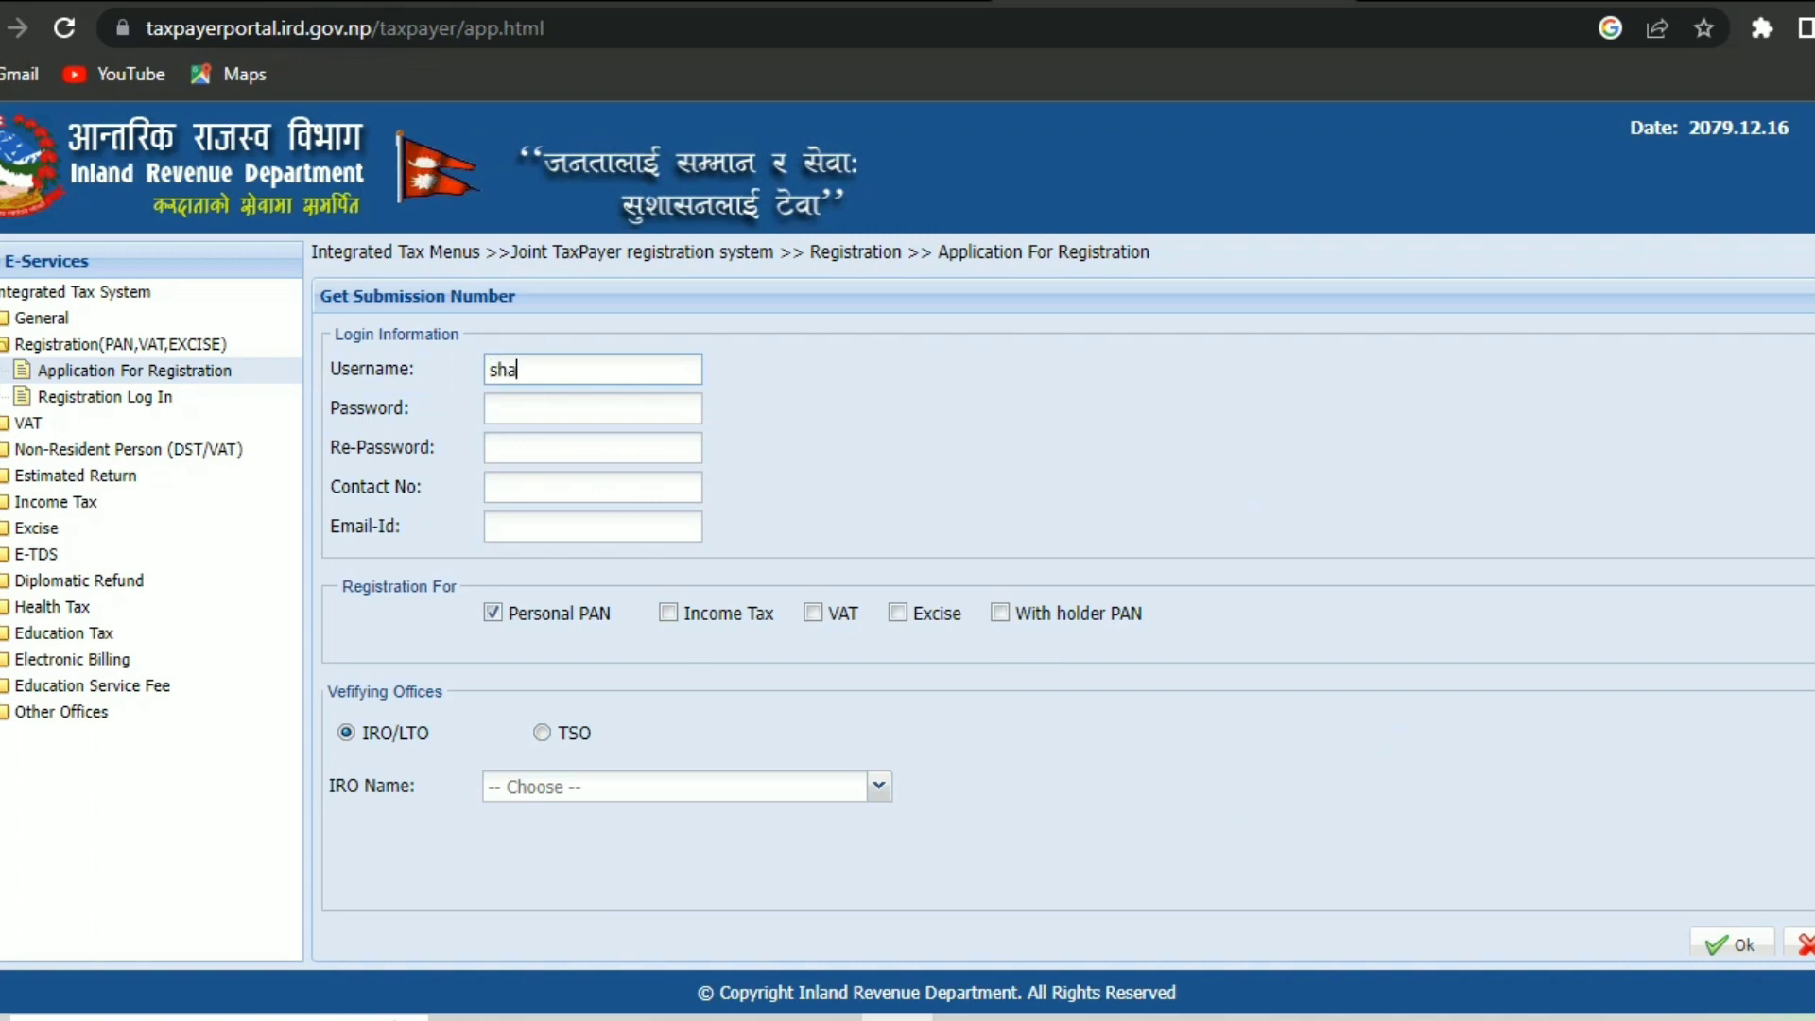
{"action": "type", "text": "hendra"}
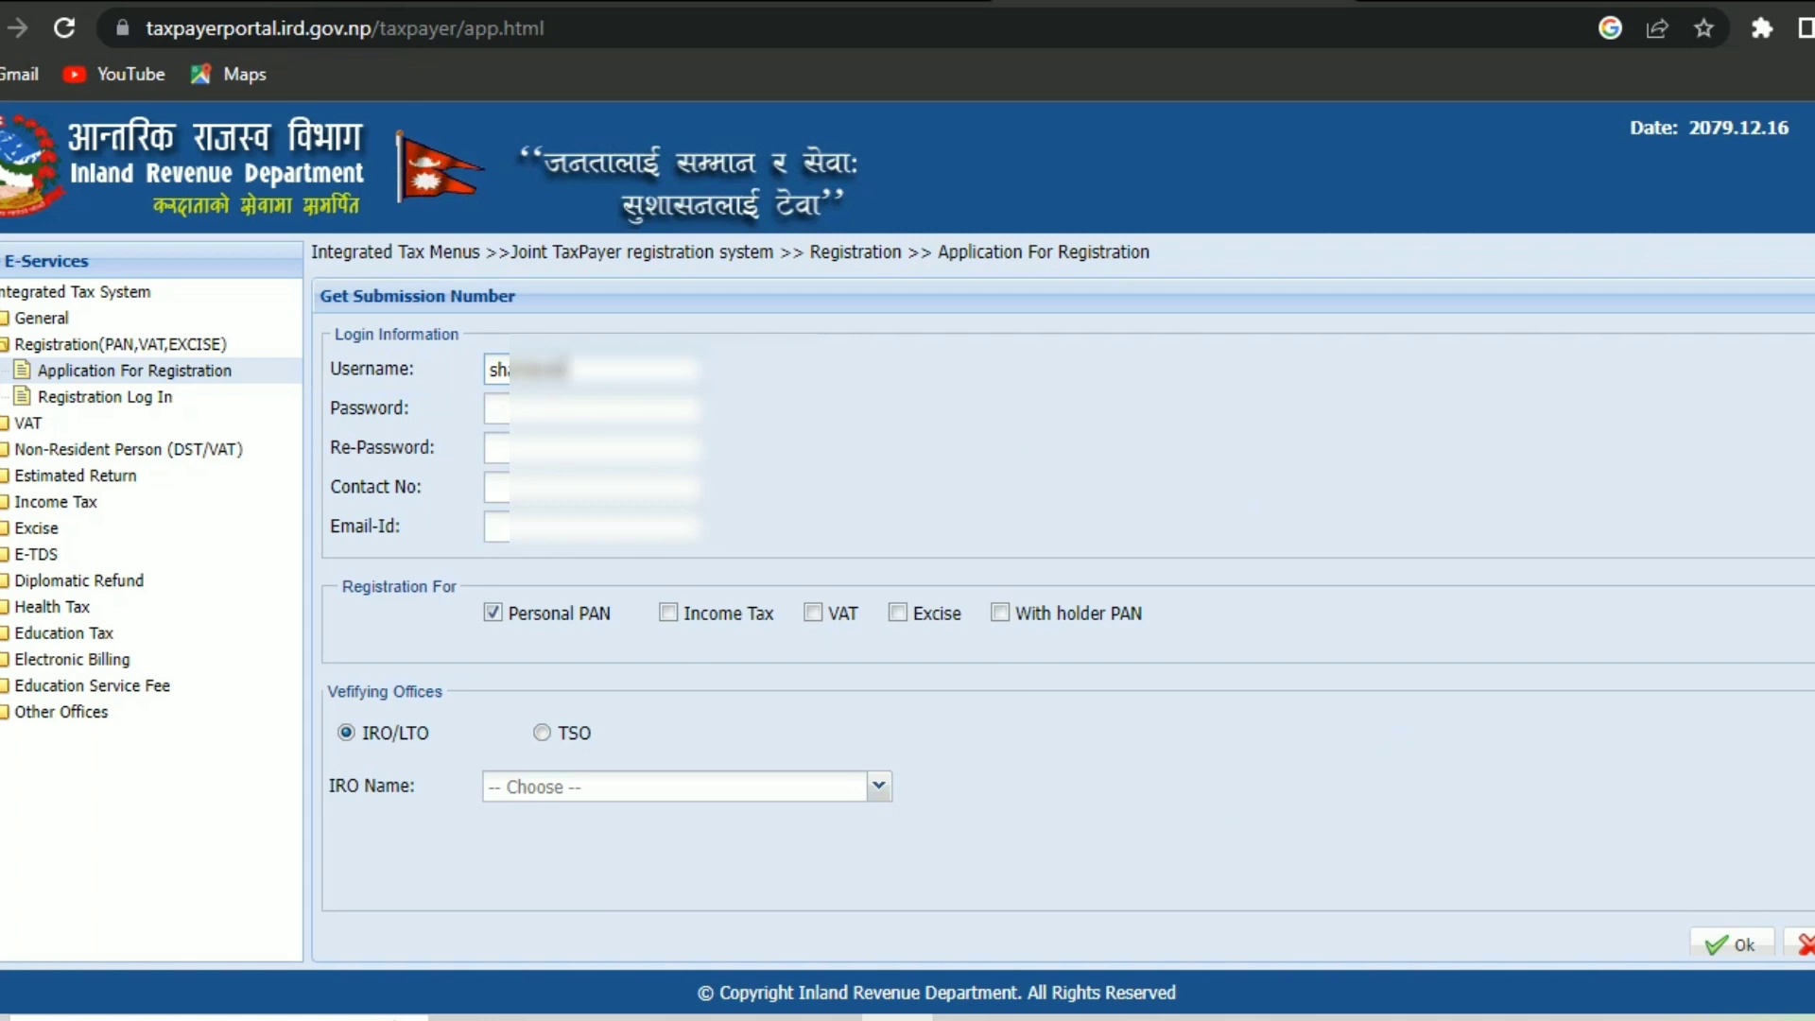
{"action": "type", "text": "a"}
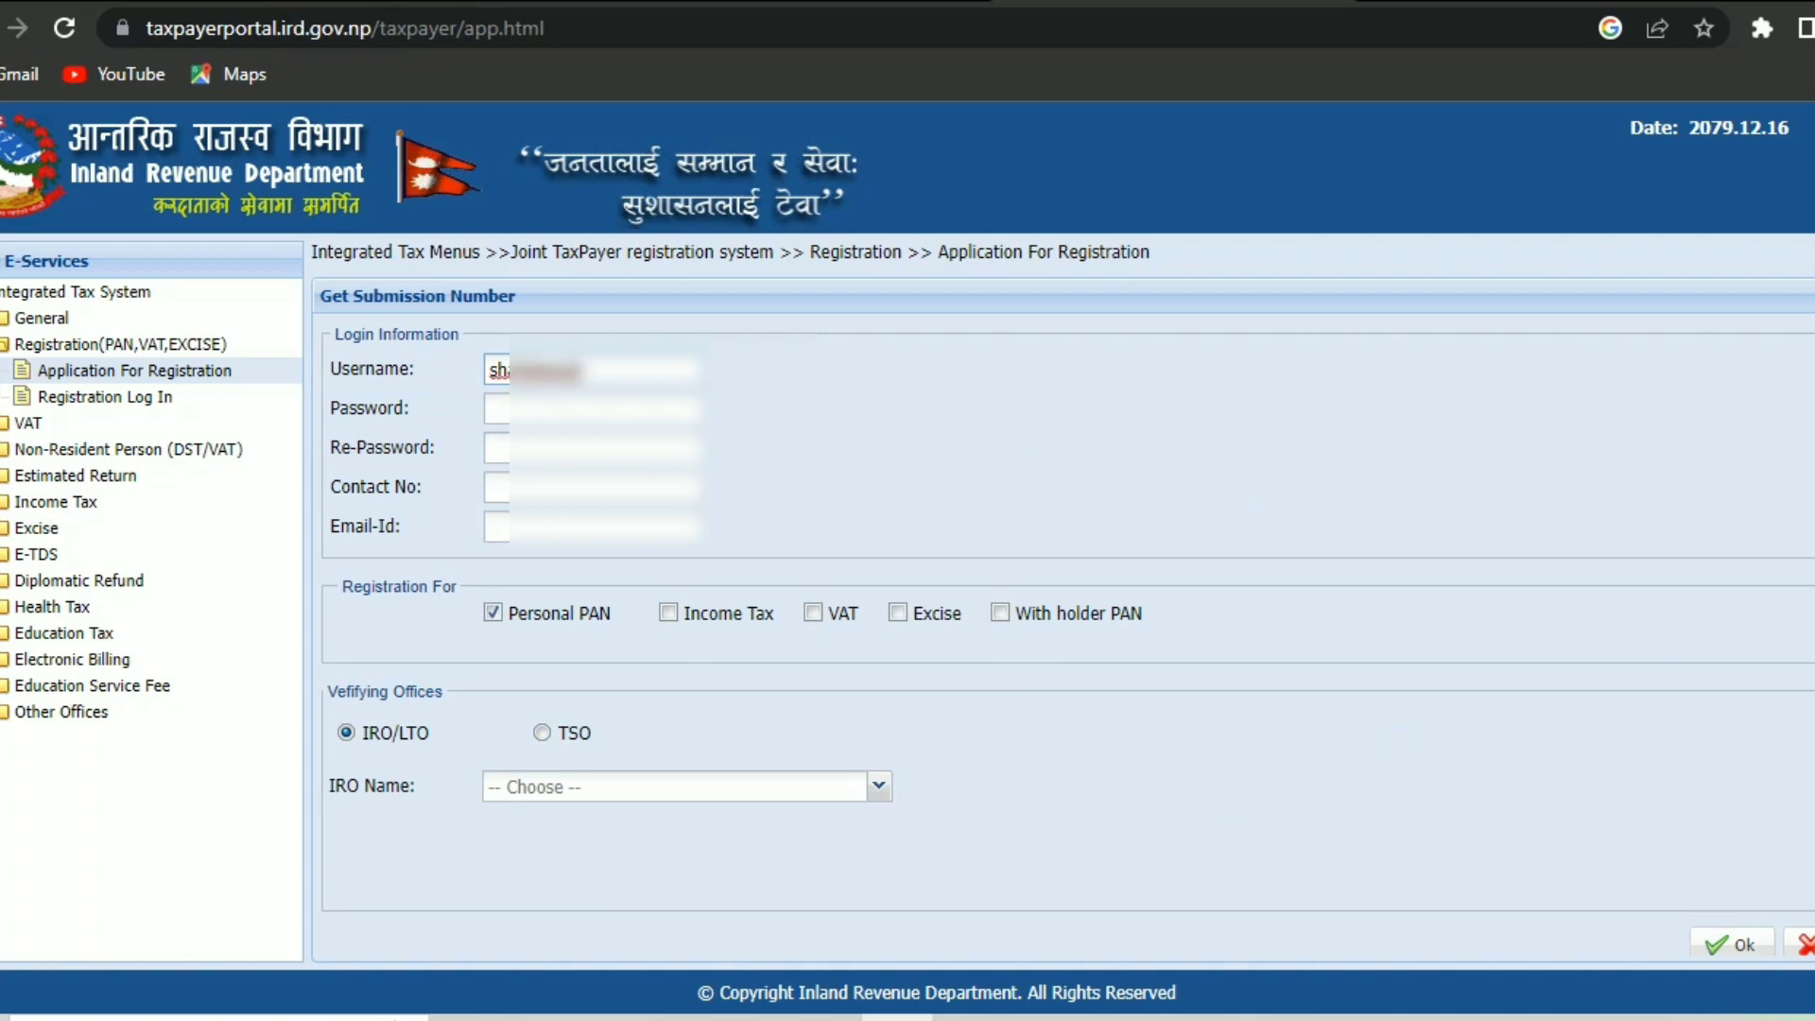
Step: Enter and confirm the password, and select IRO office आ.रा.का. धरान
{"action": "left_click", "coordinate": [497, 408]}
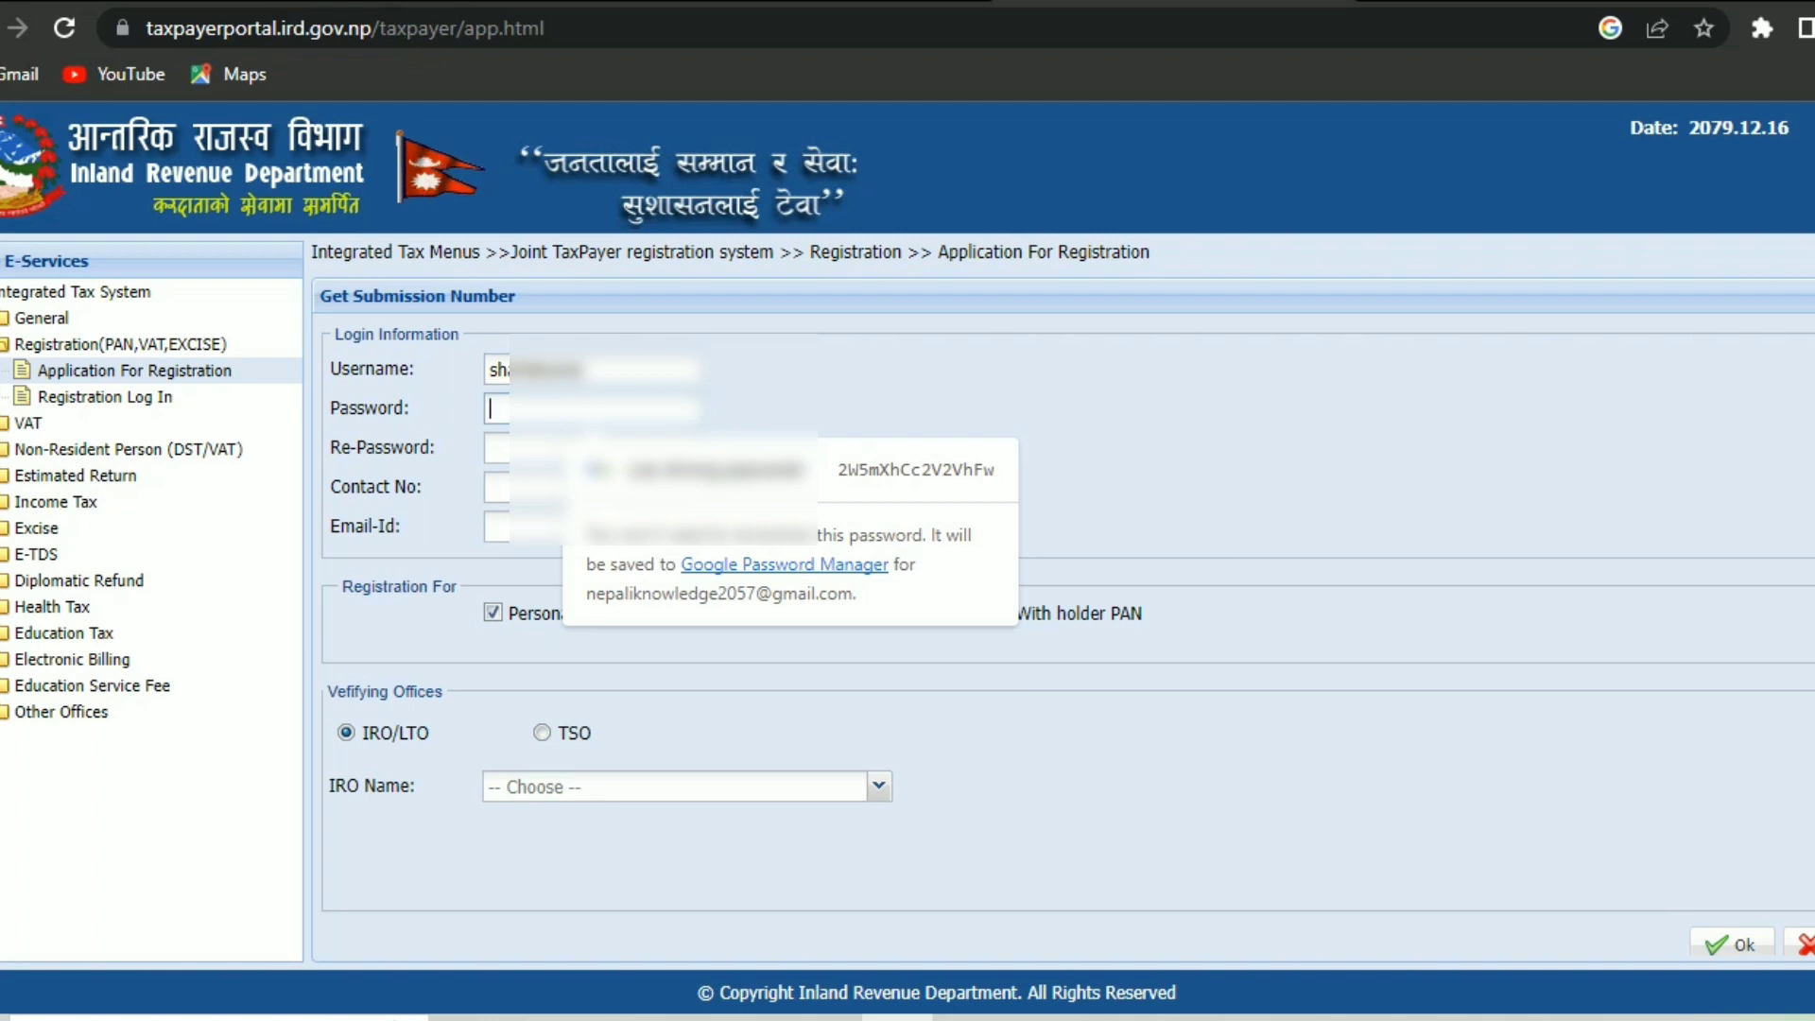
{"action": "type", "text": "•••••"}
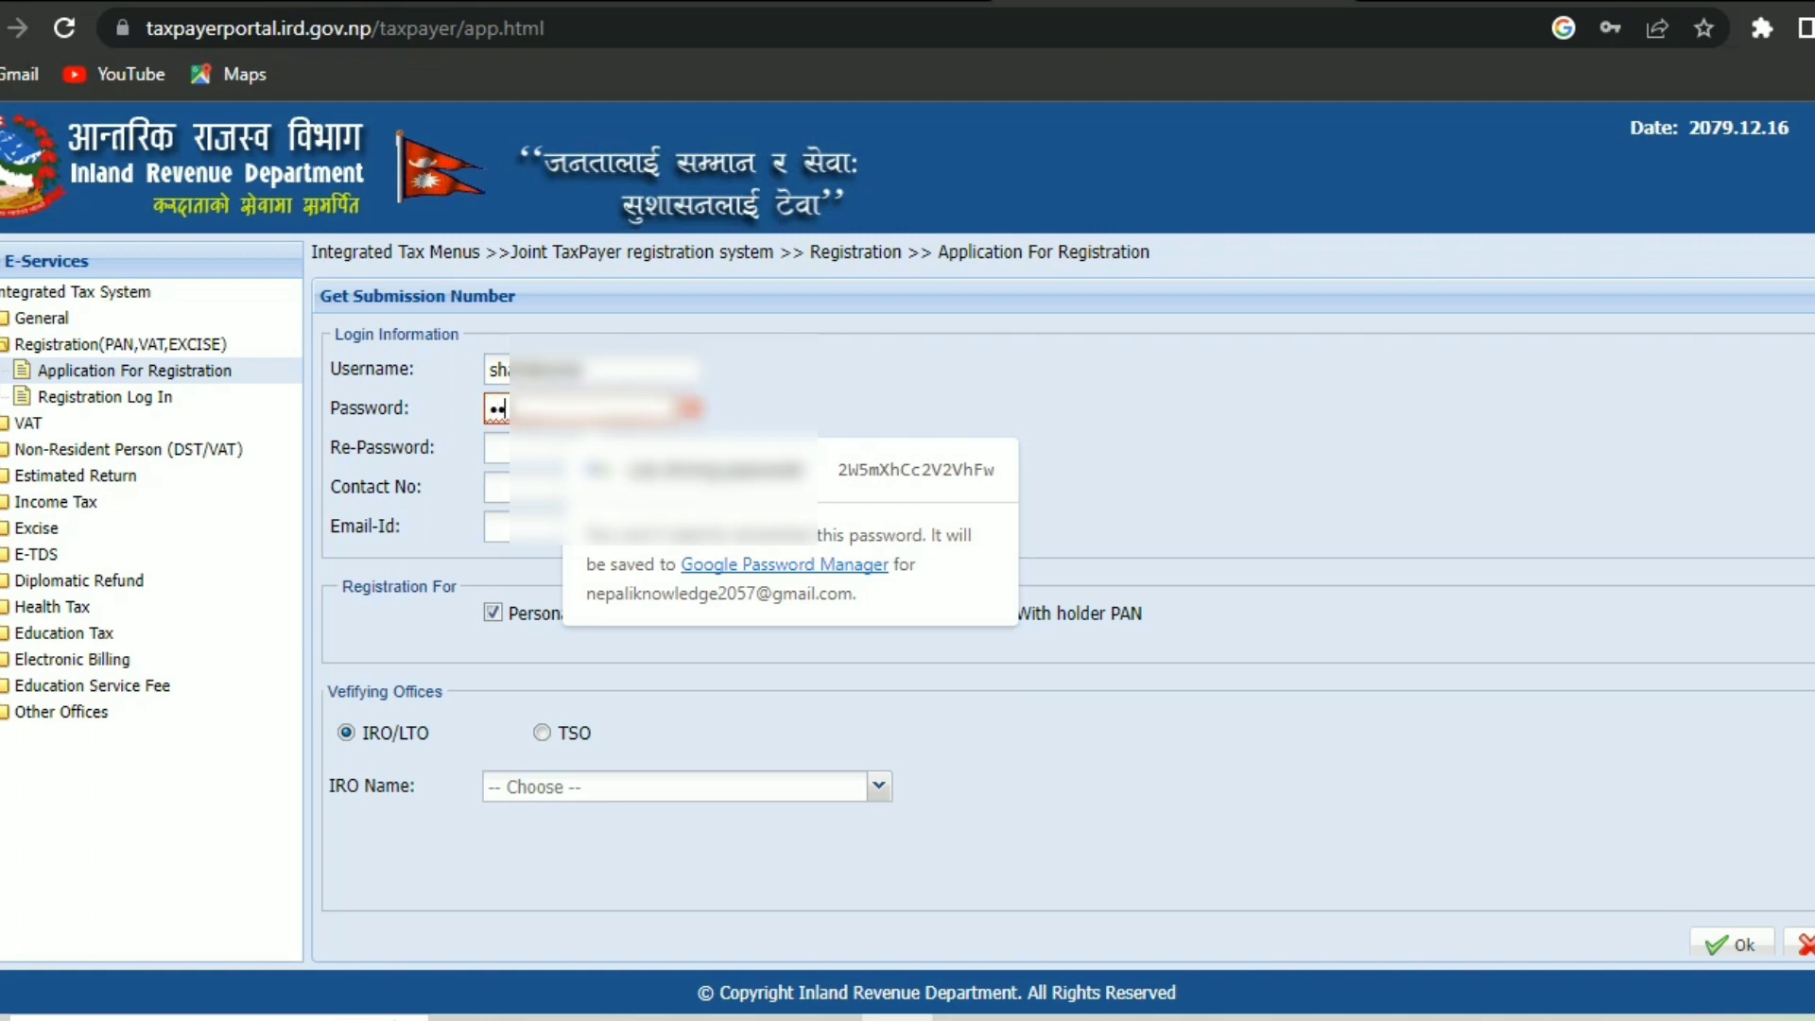
{"action": "type", "text": "••••"}
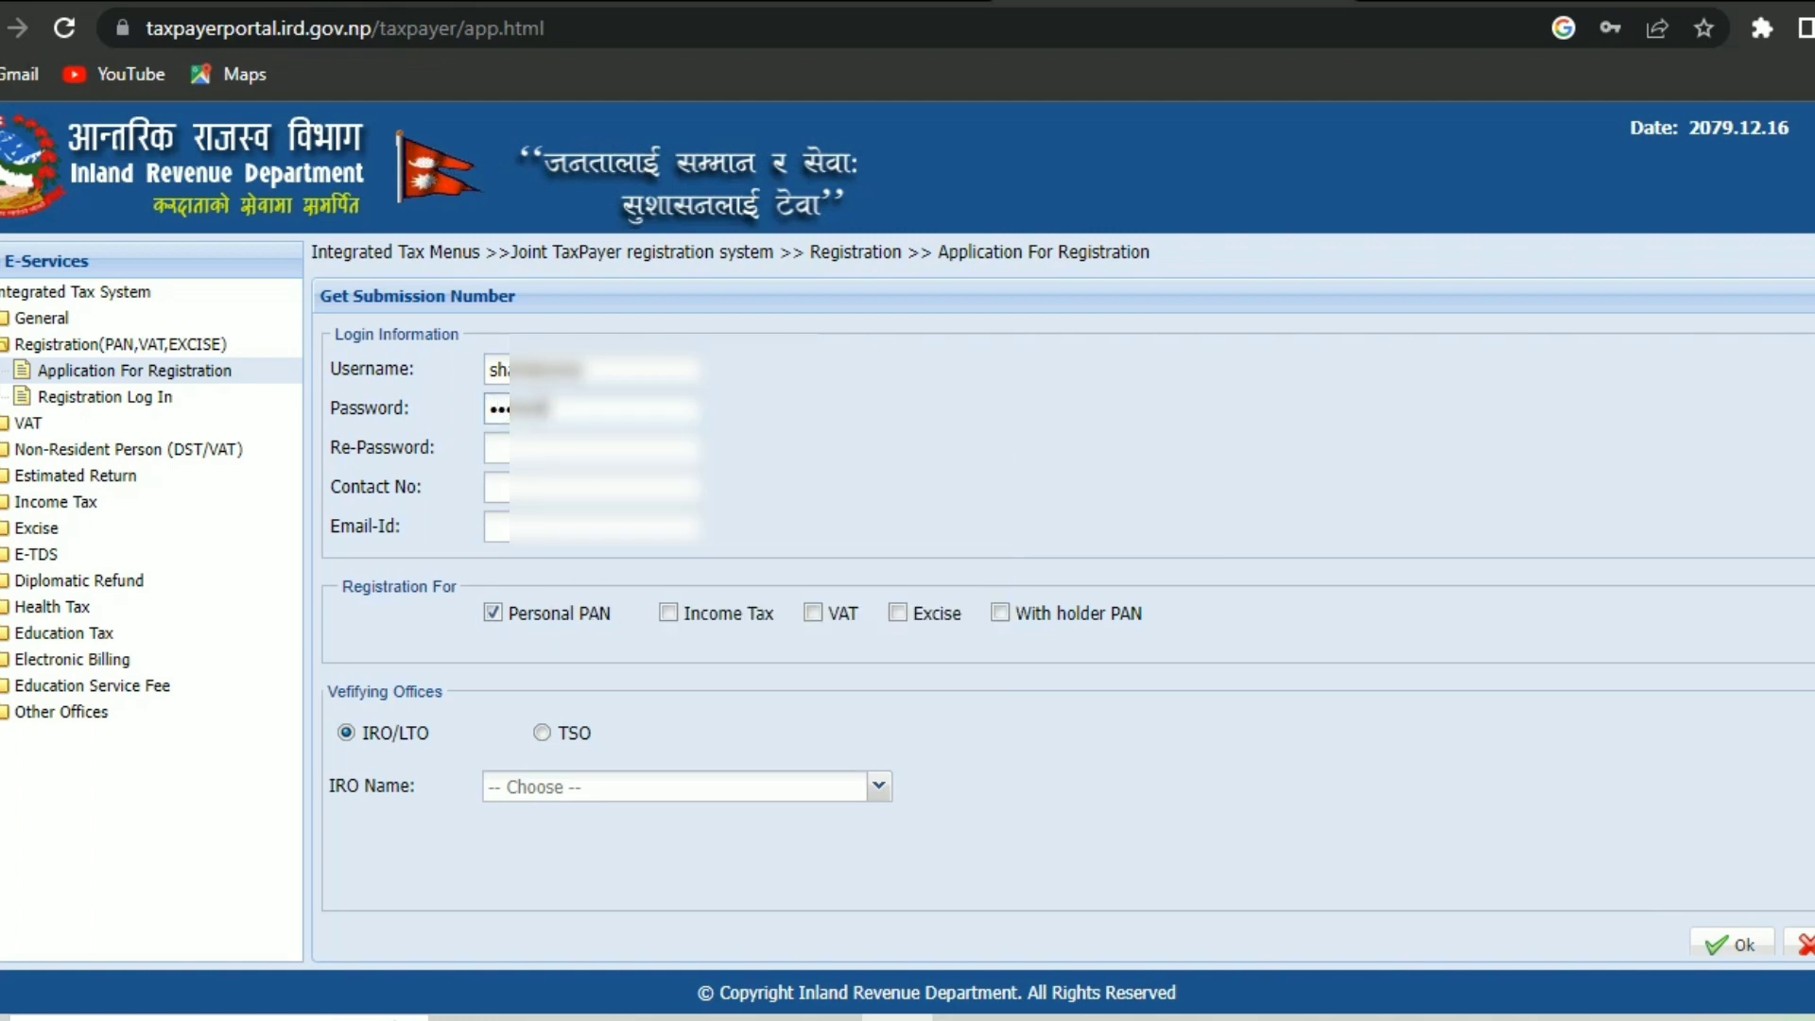
{"action": "type", "text": "•"}
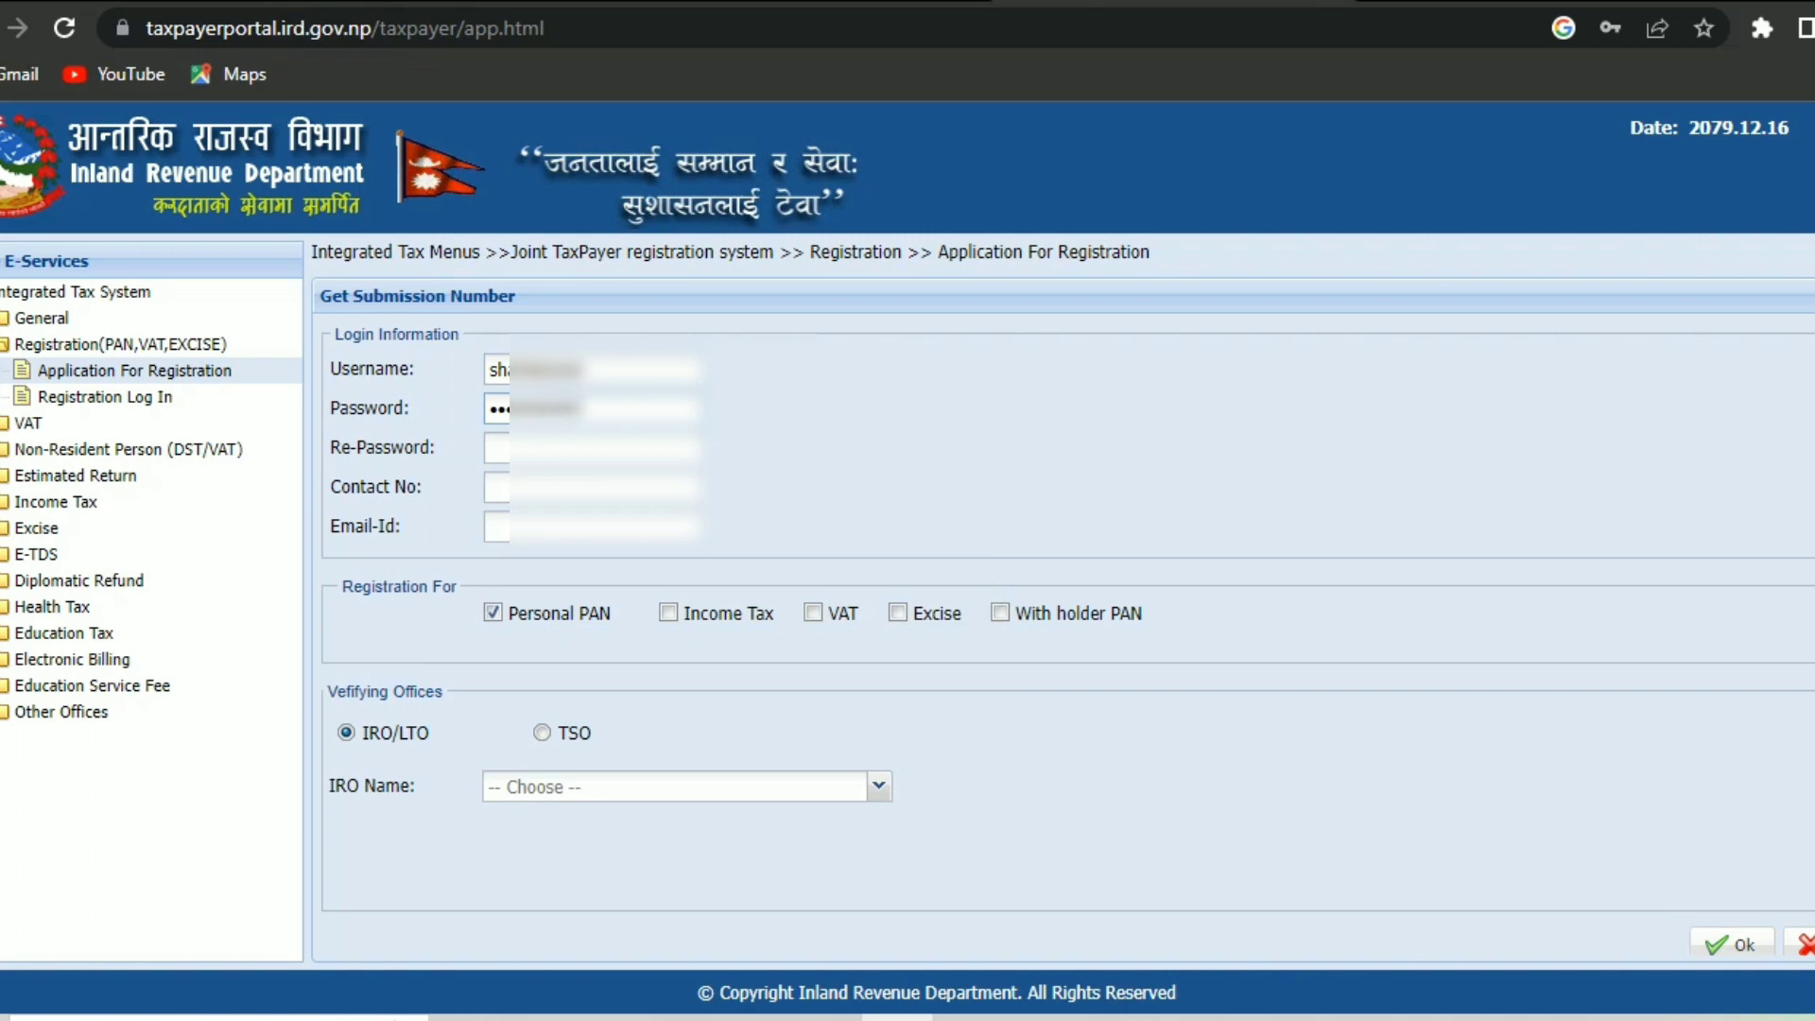
{"action": "type", "text": "•"}
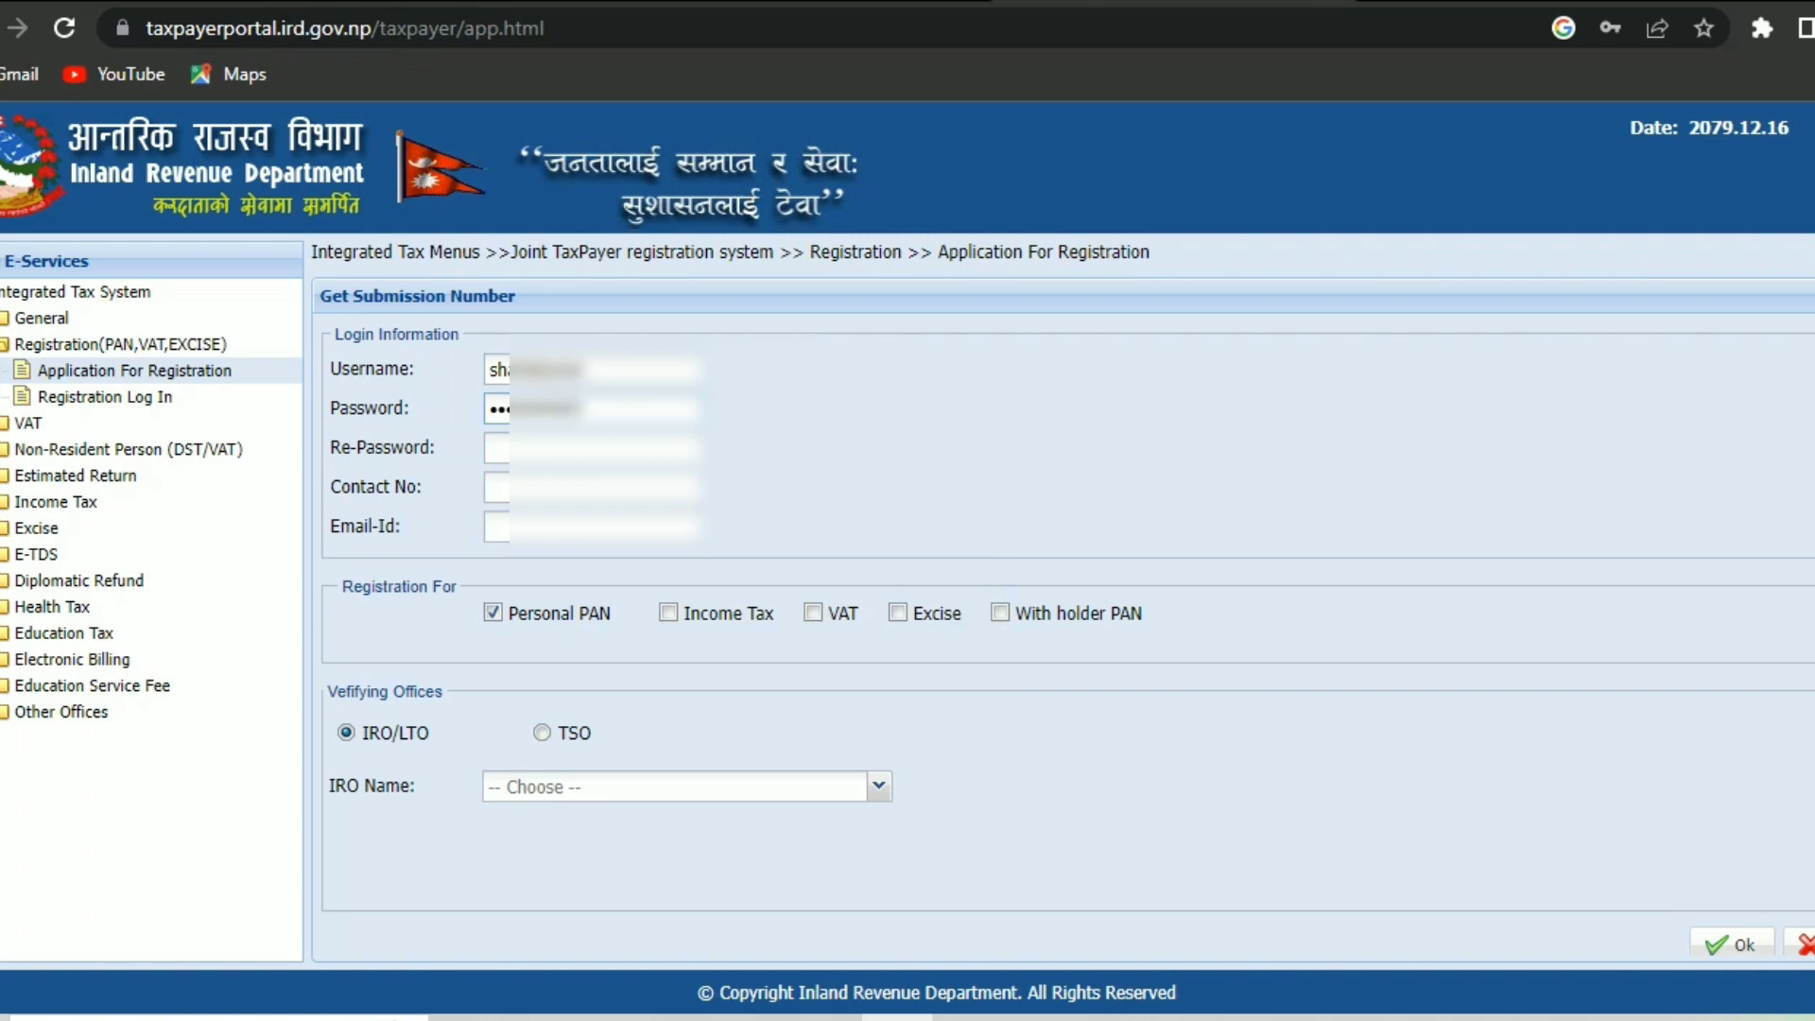
{"action": "type", "text": "•"}
{"action": "left_click", "coordinate": [497, 448]}
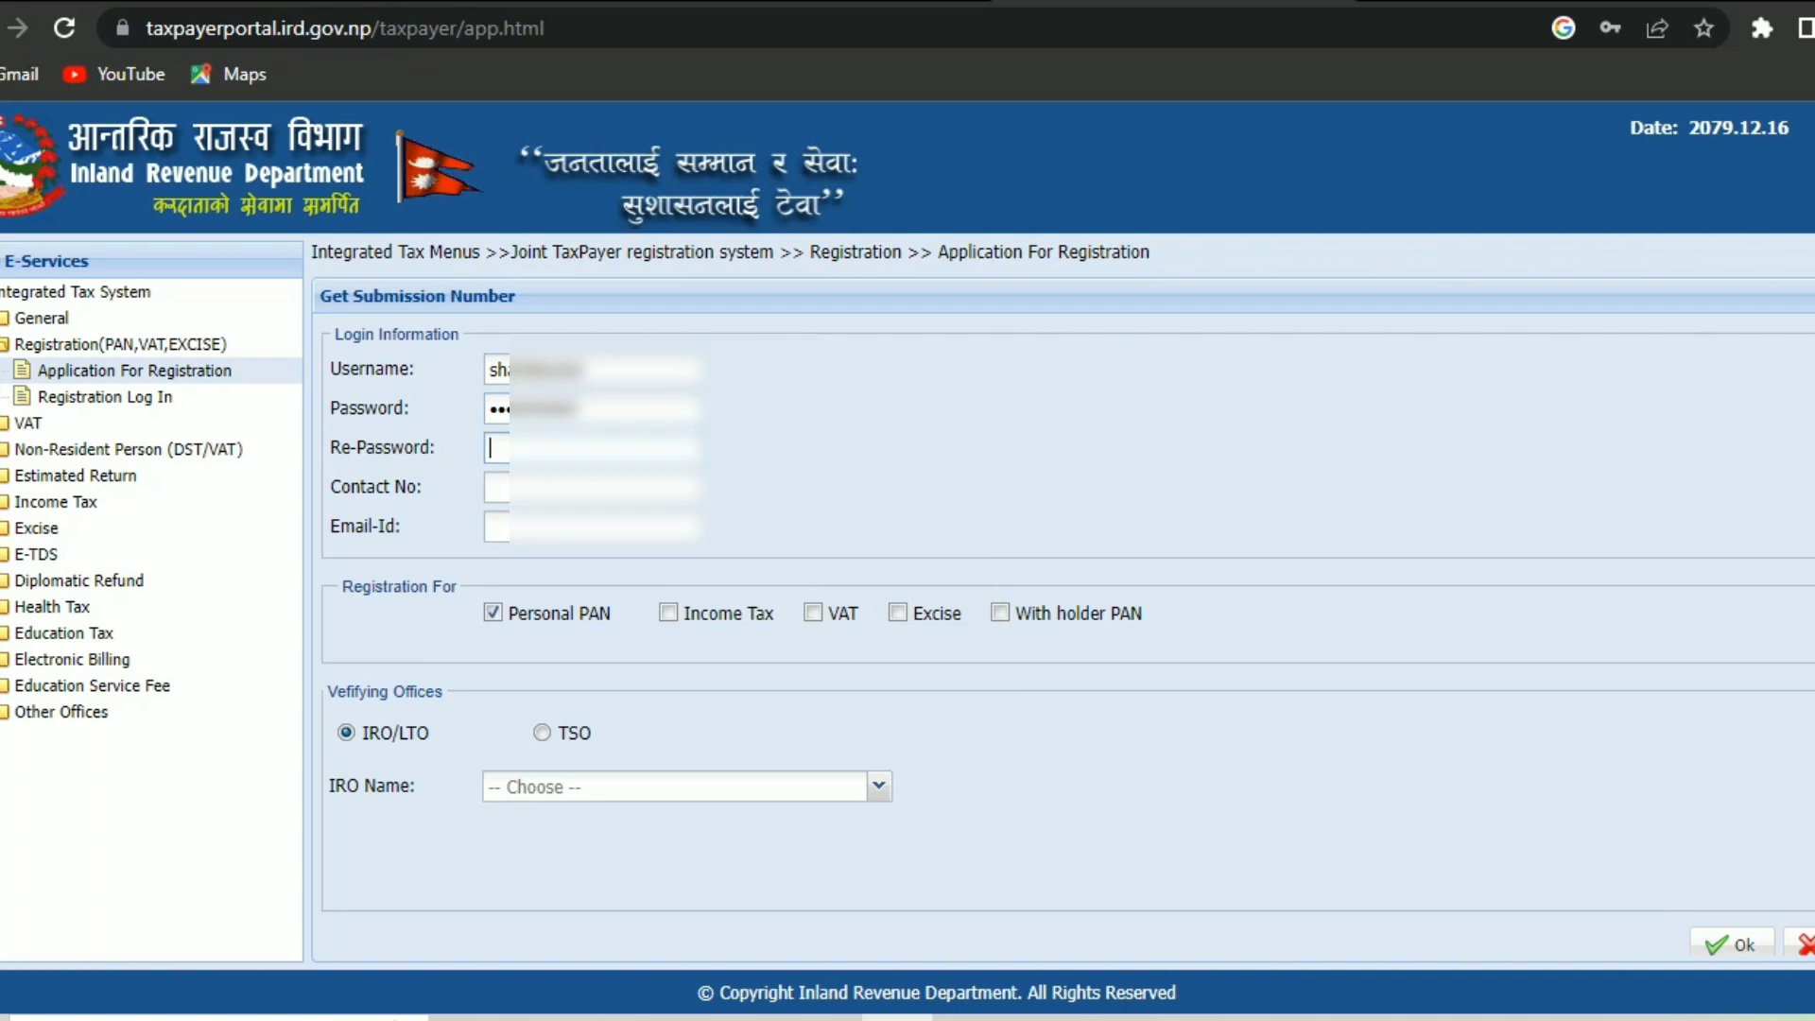
{"action": "type", "text": "•"}
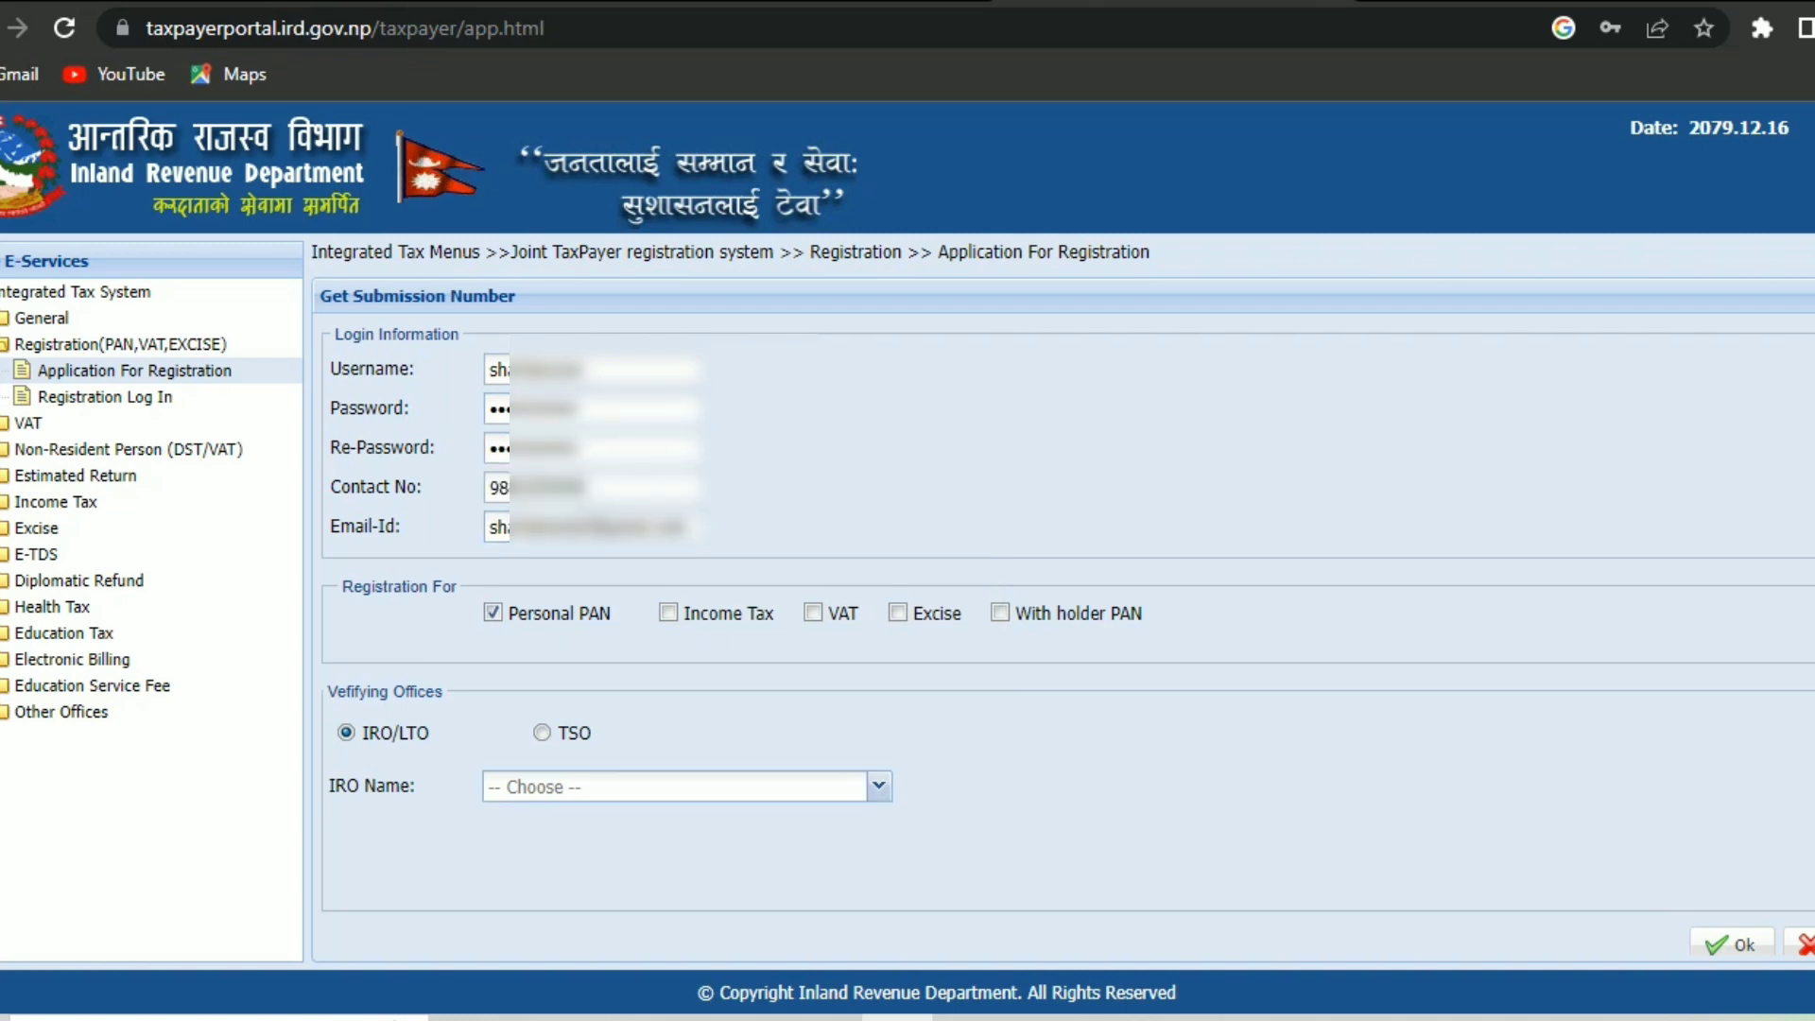
{"action": "left_click", "coordinate": [680, 787]}
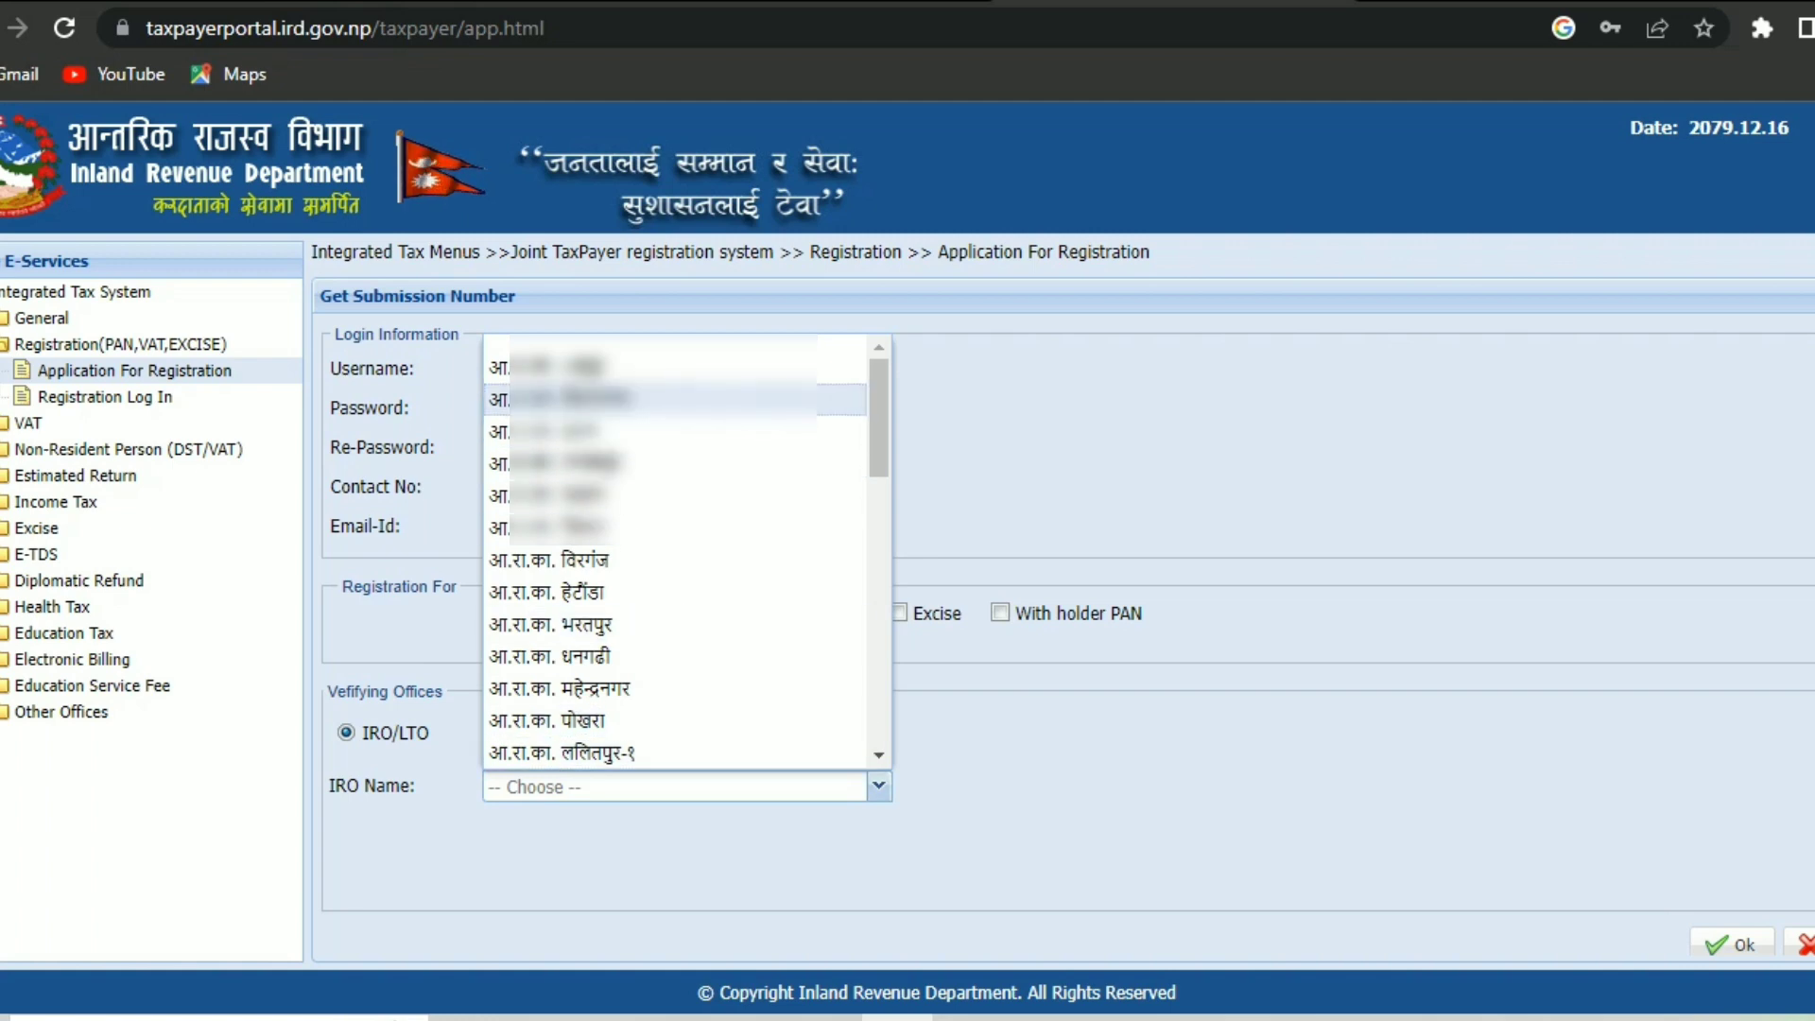
{"action": "left_click", "coordinate": [567, 431]}
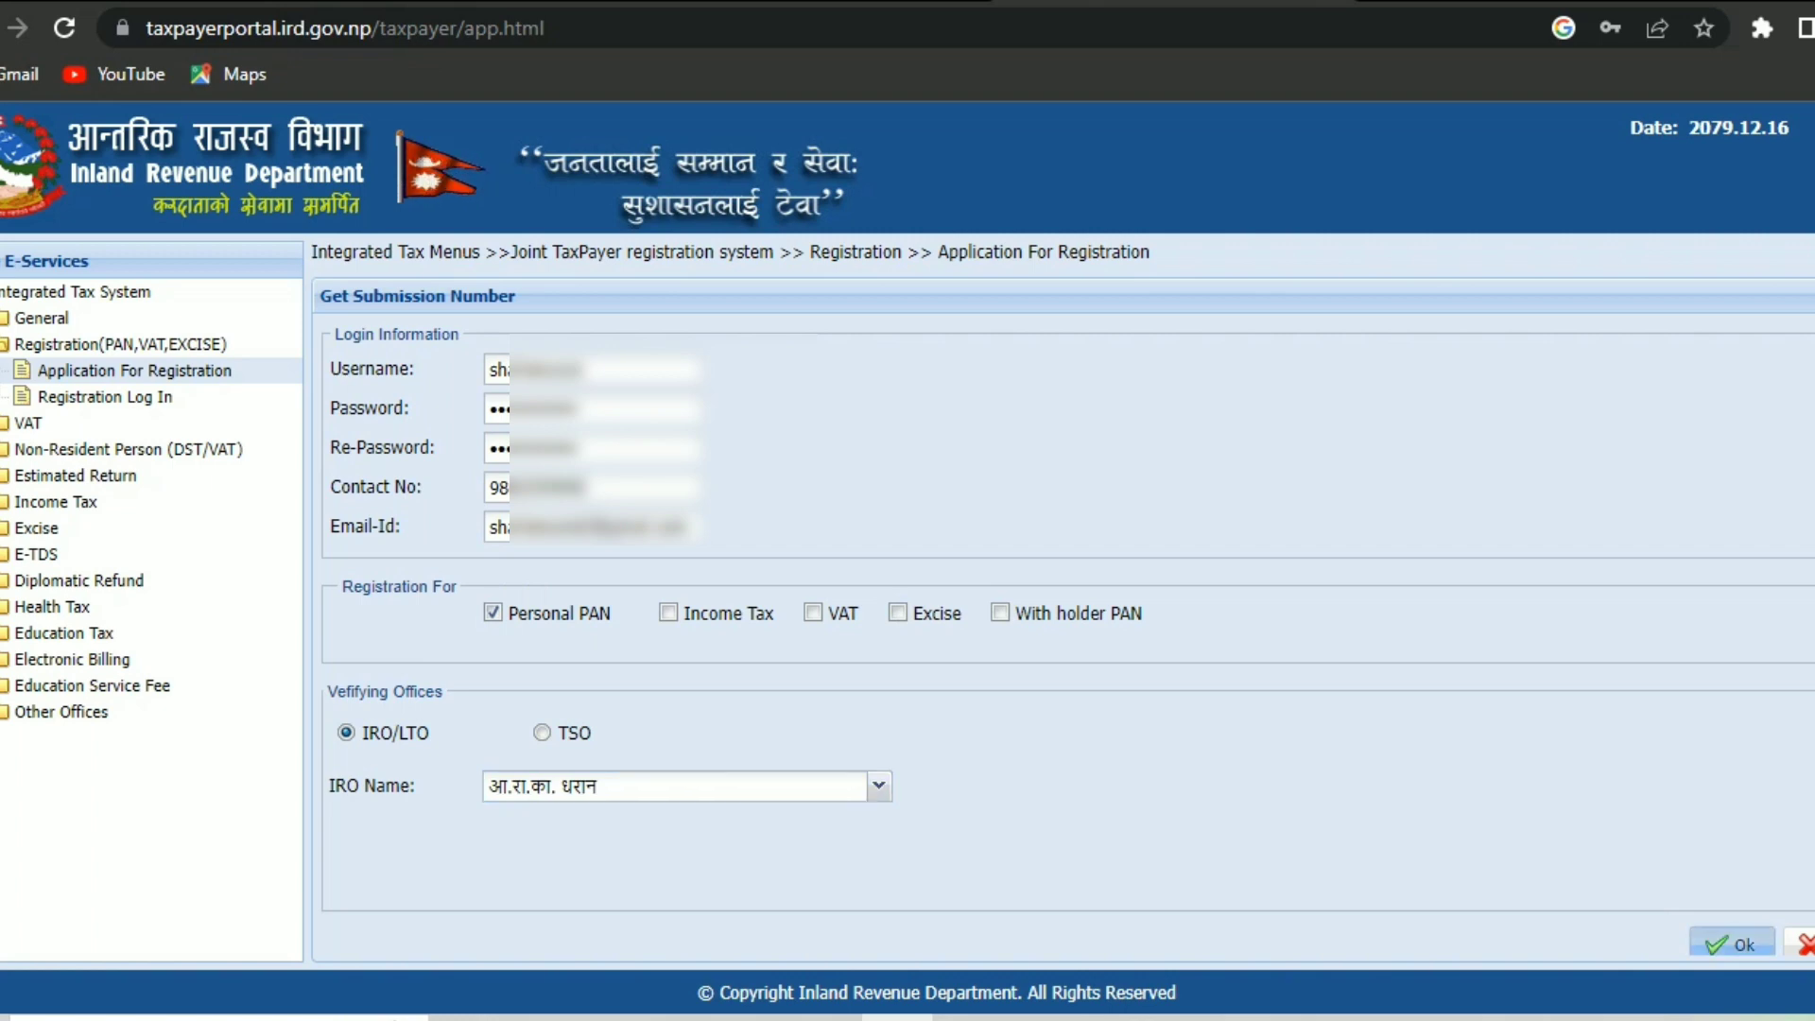
Step: Submit the application, confirm the आ.रा.का. धरान office, and decline saving the password
{"action": "left_click", "coordinate": [1731, 943]}
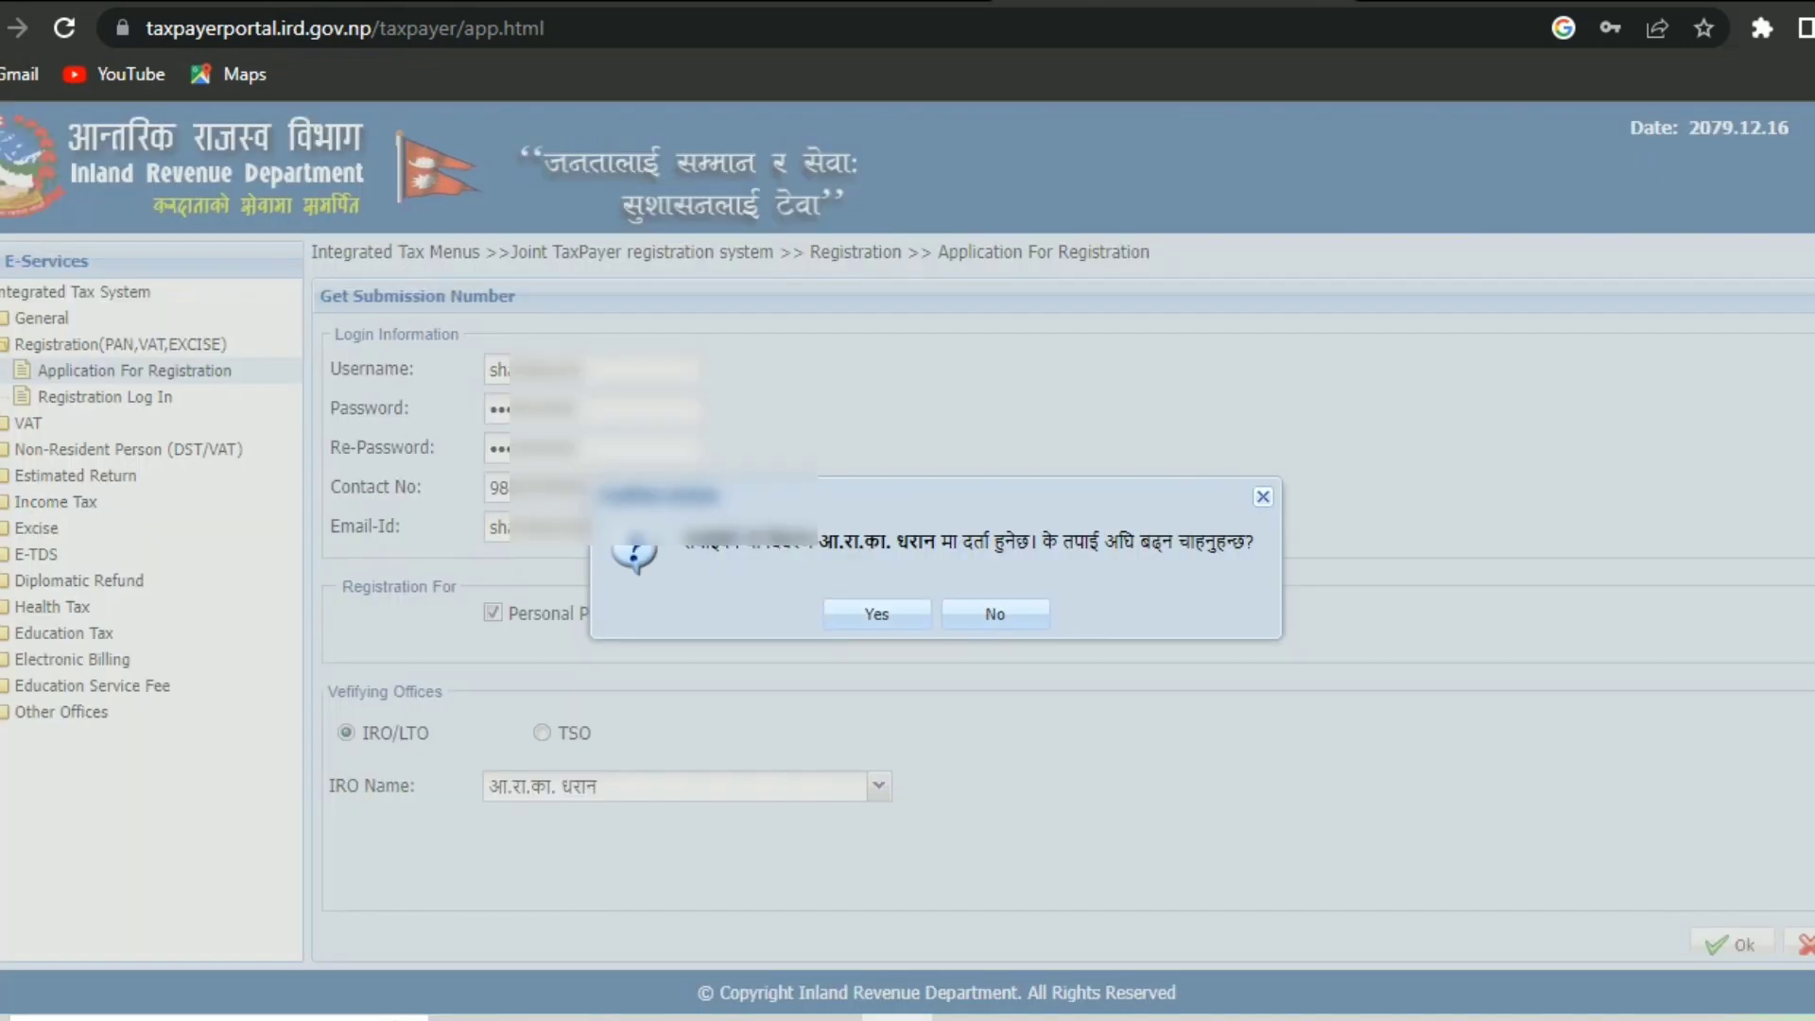
{"action": "left_click", "coordinate": [876, 614]}
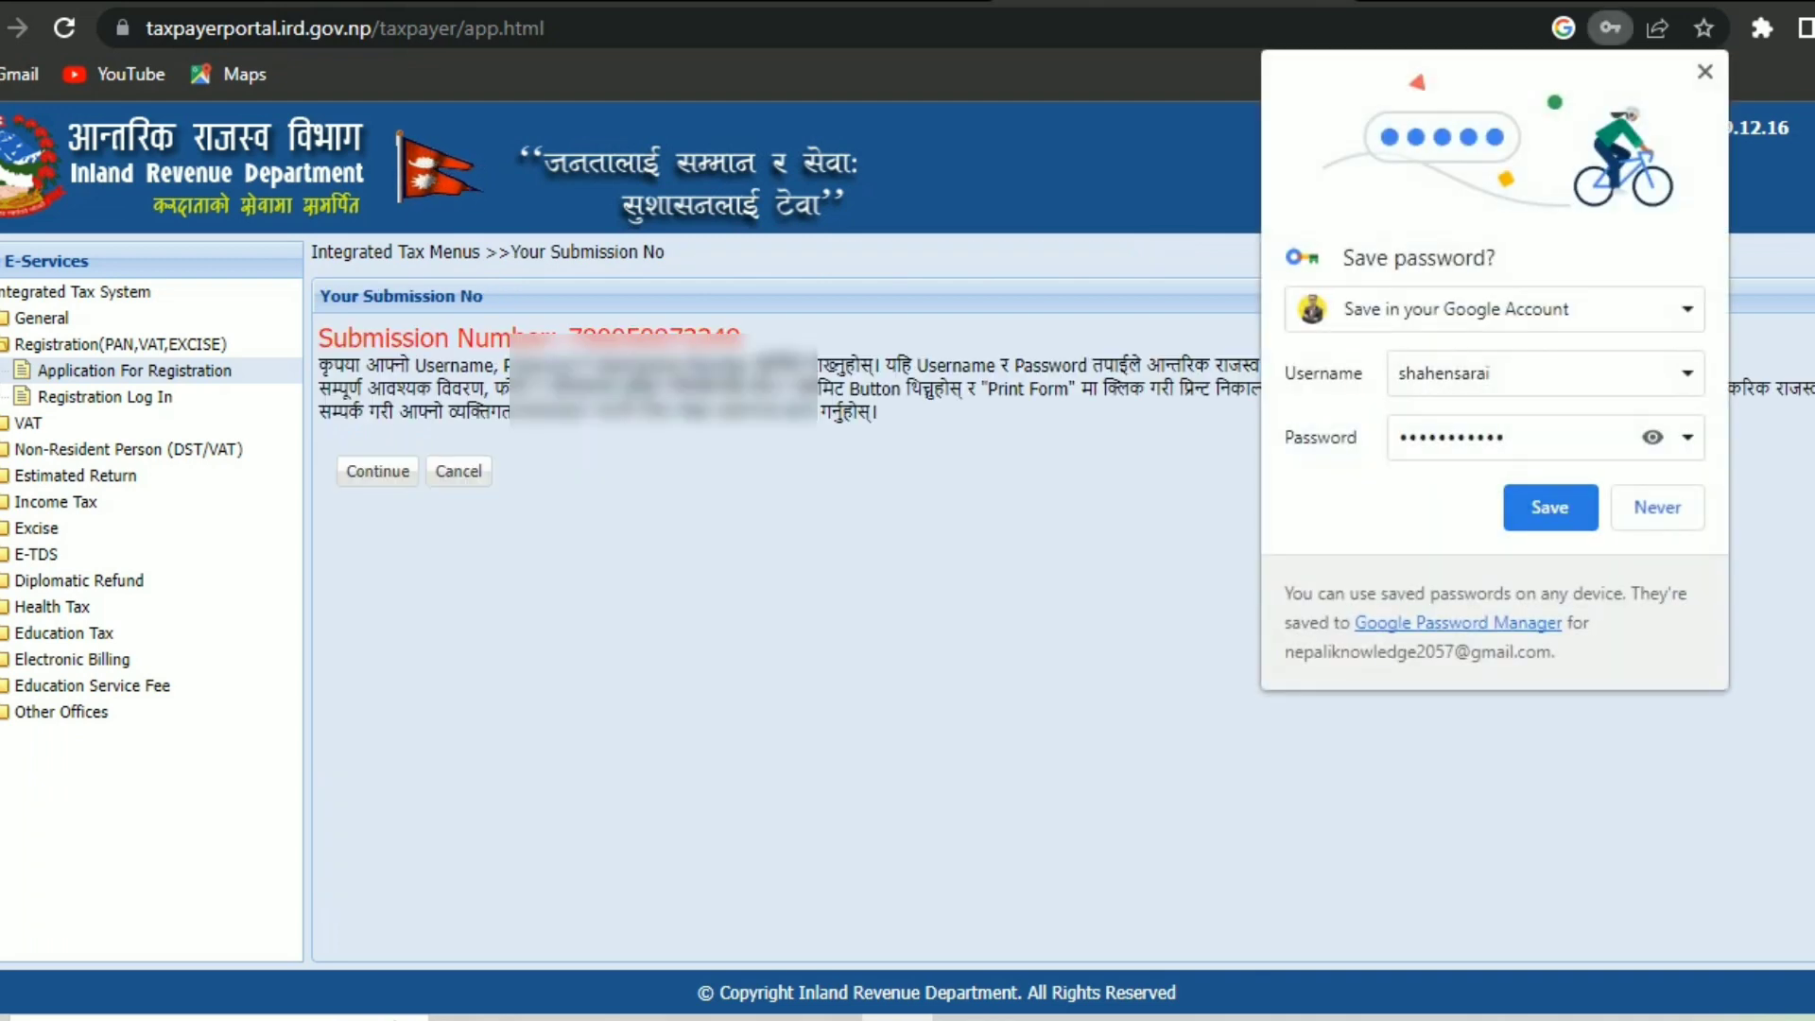
{"action": "left_click", "coordinate": [1550, 507]}
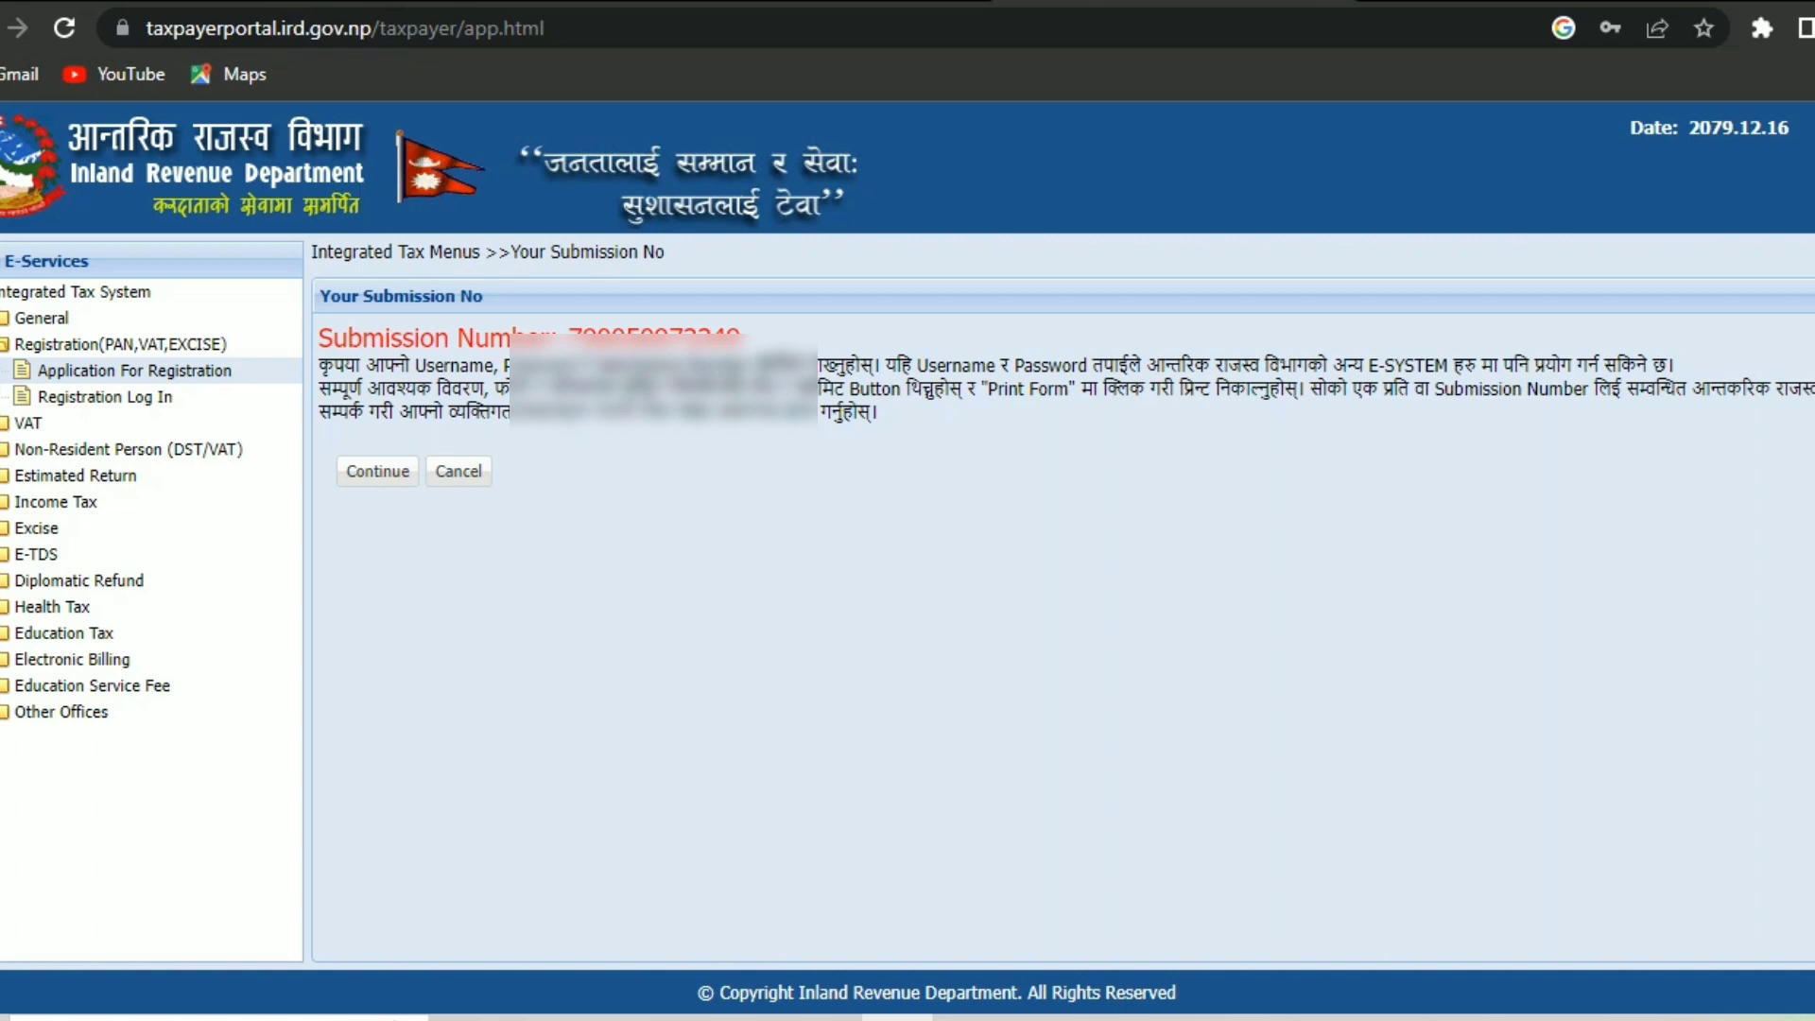
Step: Copy the submission number and instructions text from the Submission No page
{"action": "left_click_drag", "start_coordinate": [319, 337], "coordinate": [877, 413]}
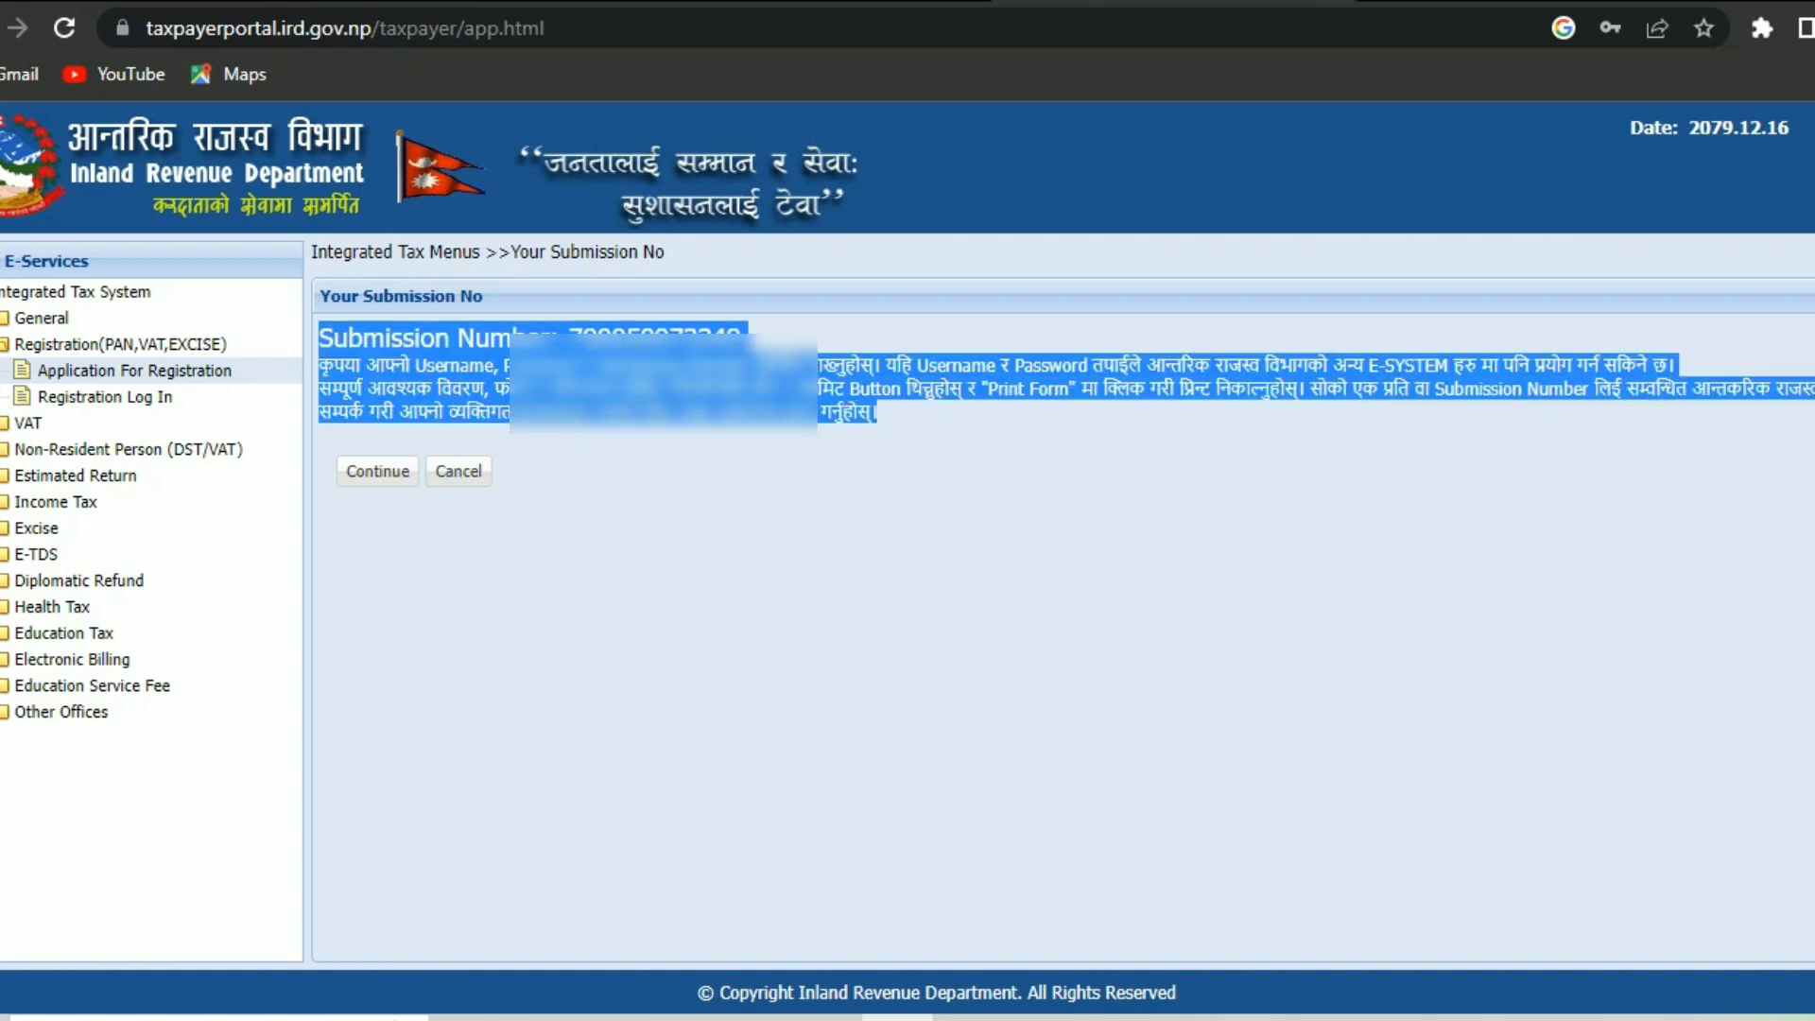
{"action": "right_click", "coordinate": [822, 383]}
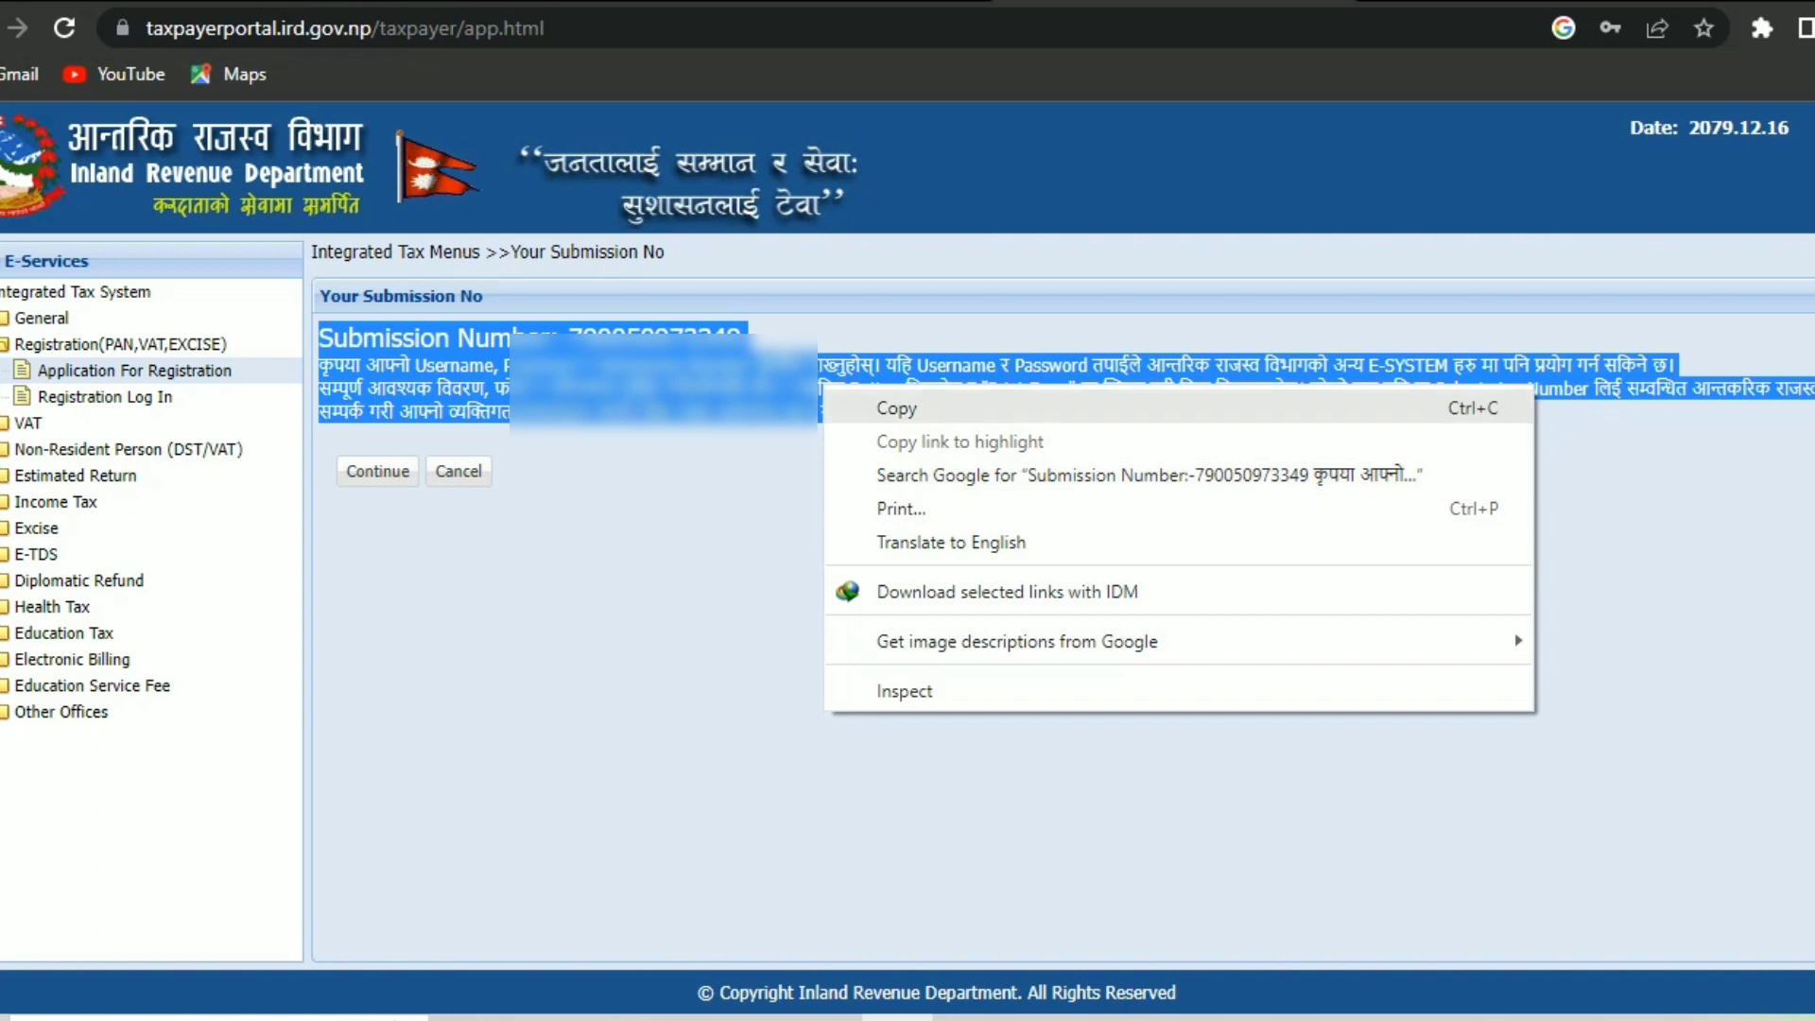
{"action": "left_click", "coordinate": [888, 408]}
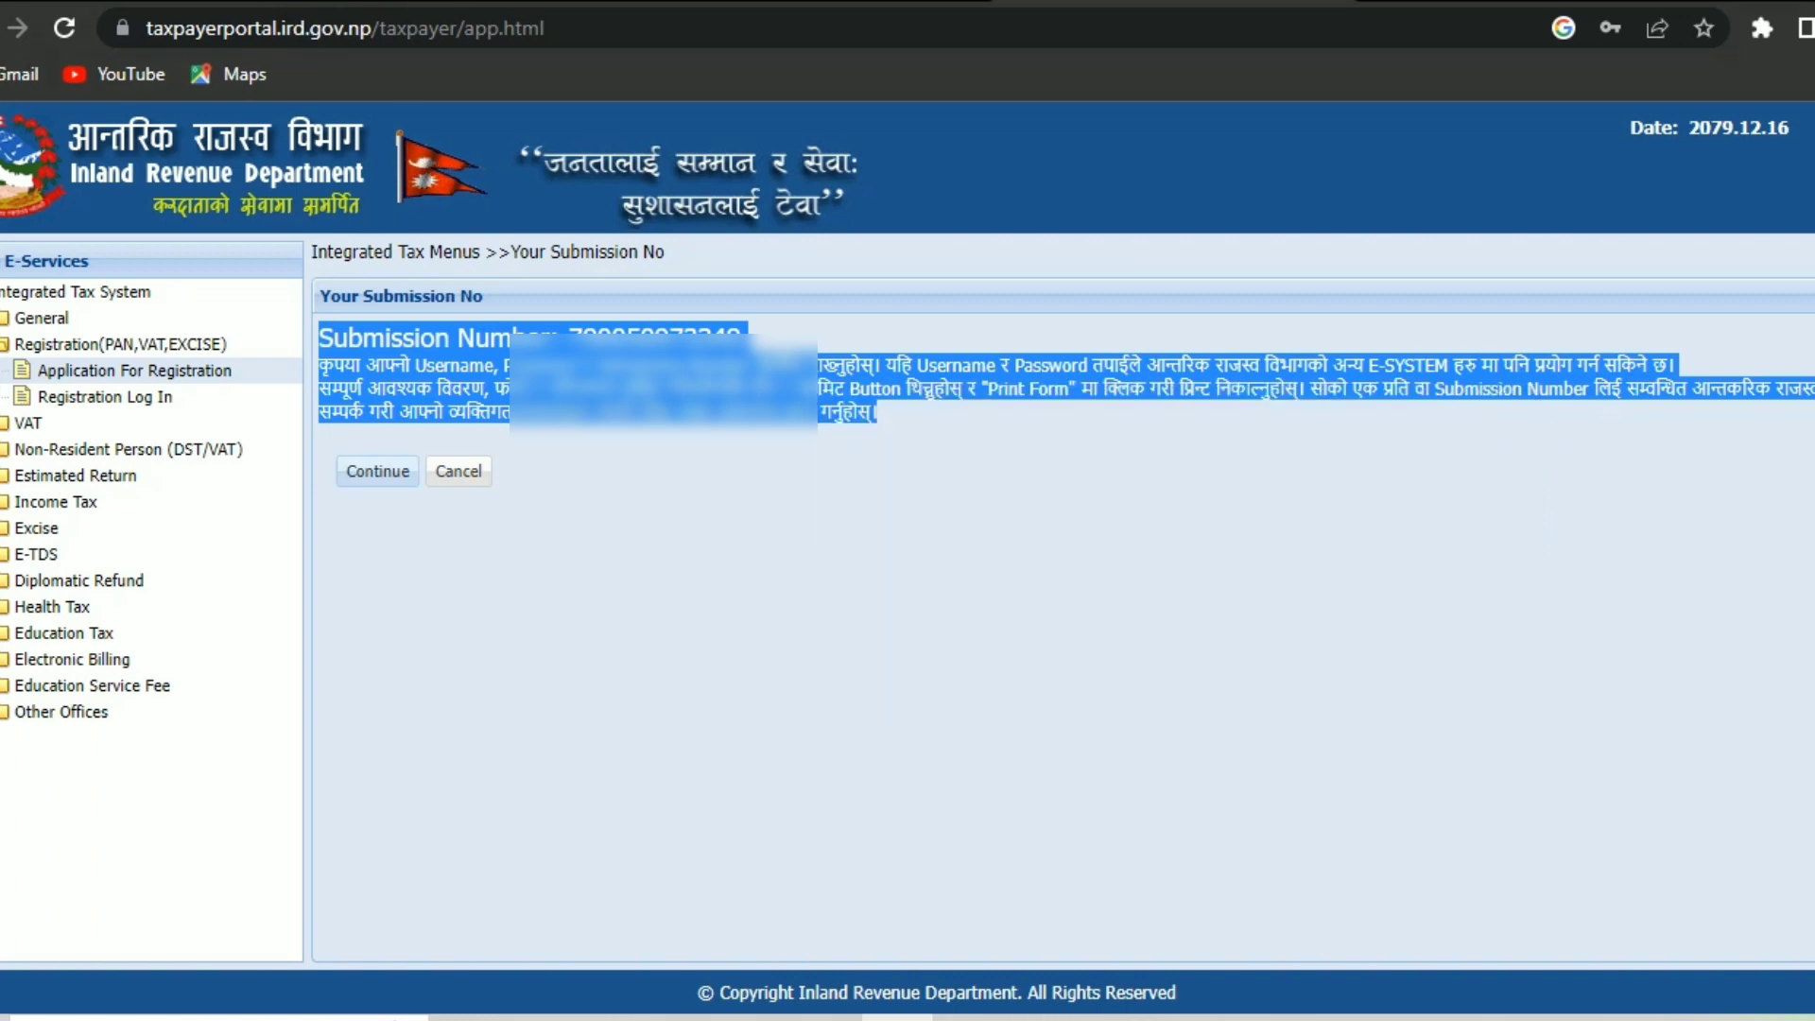
Step: Continue to the E-Person form and paste the applicant's Nepali first and last names
{"action": "left_click", "coordinate": [377, 471]}
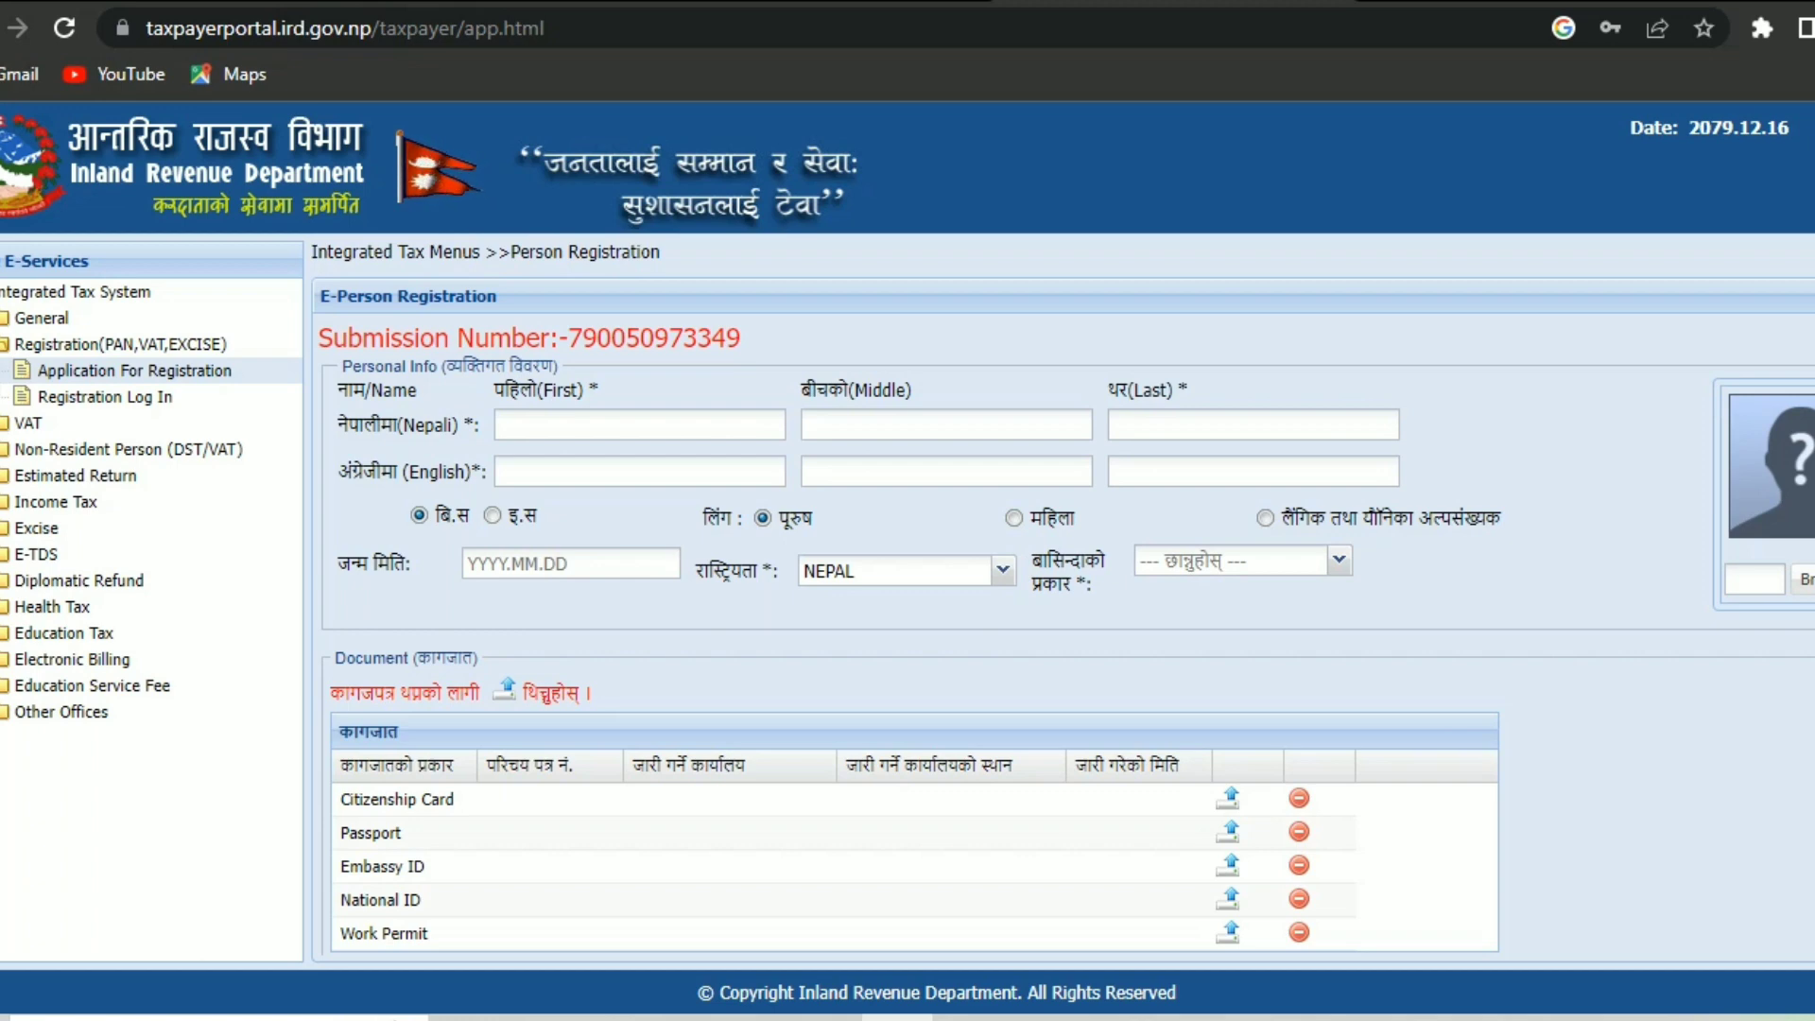
{"action": "triple_click", "coordinate": [412, 470]}
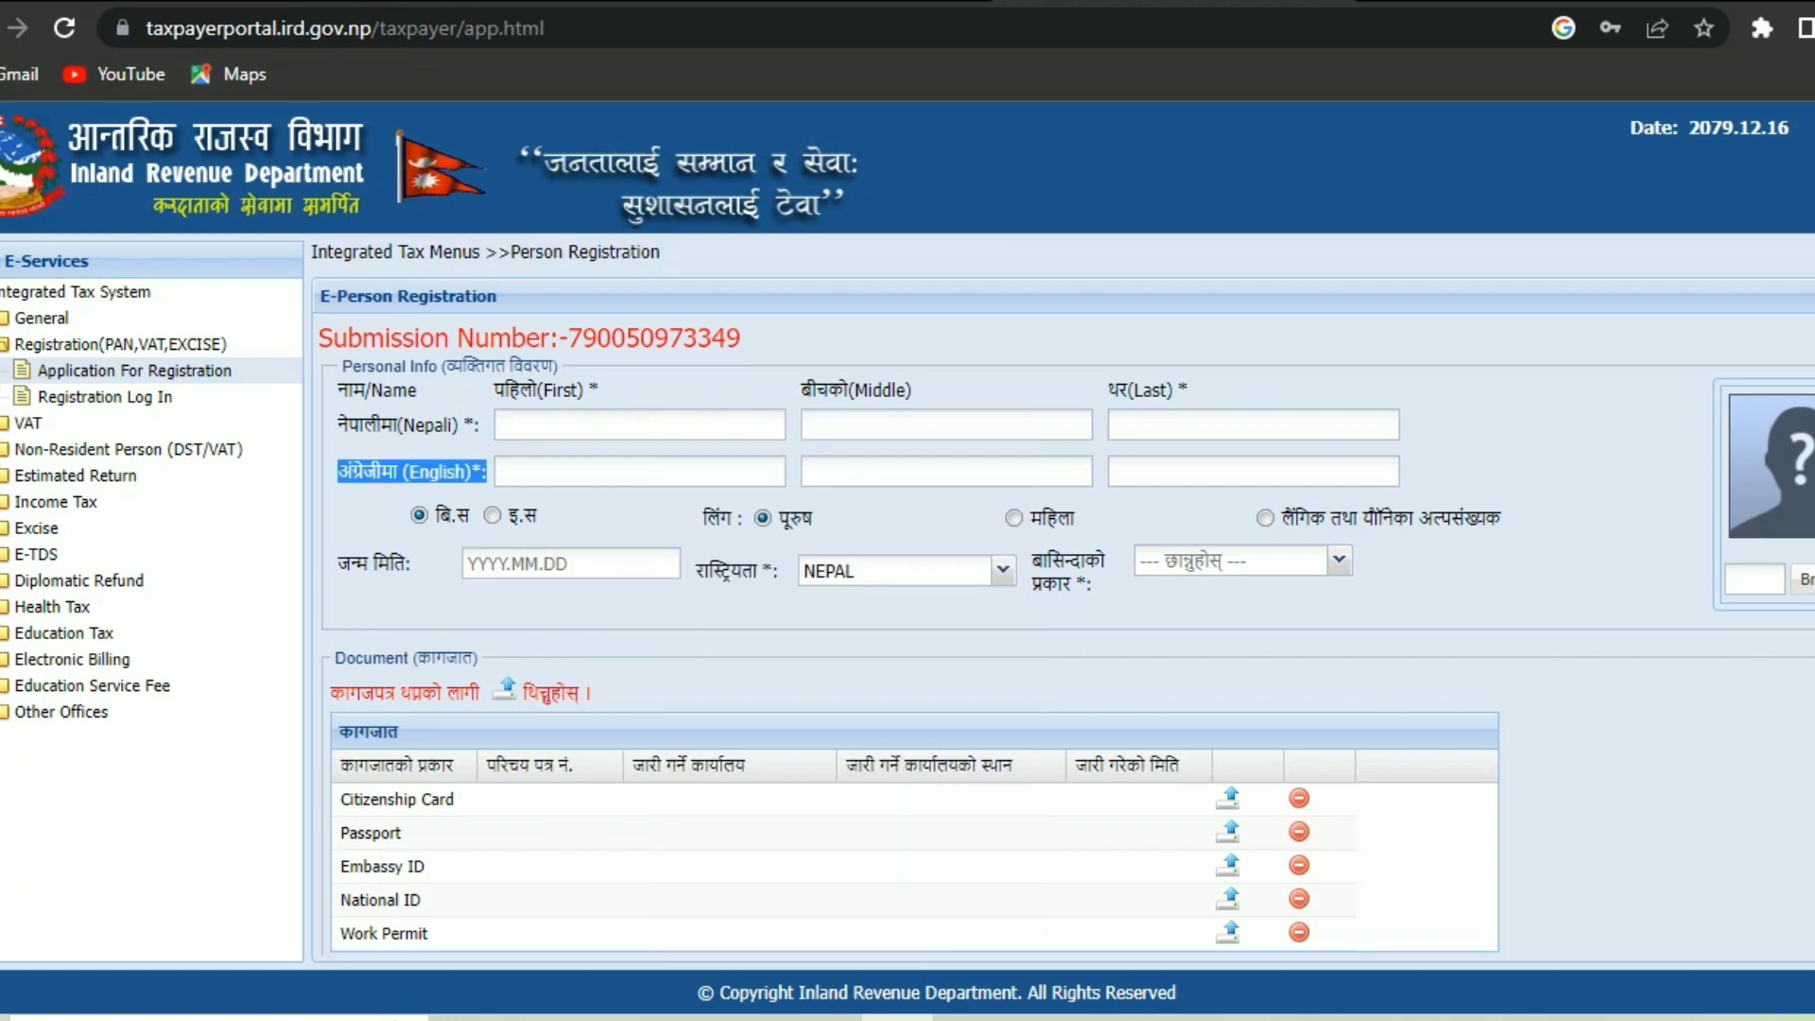
{"action": "right_click", "coordinate": [580, 416]}
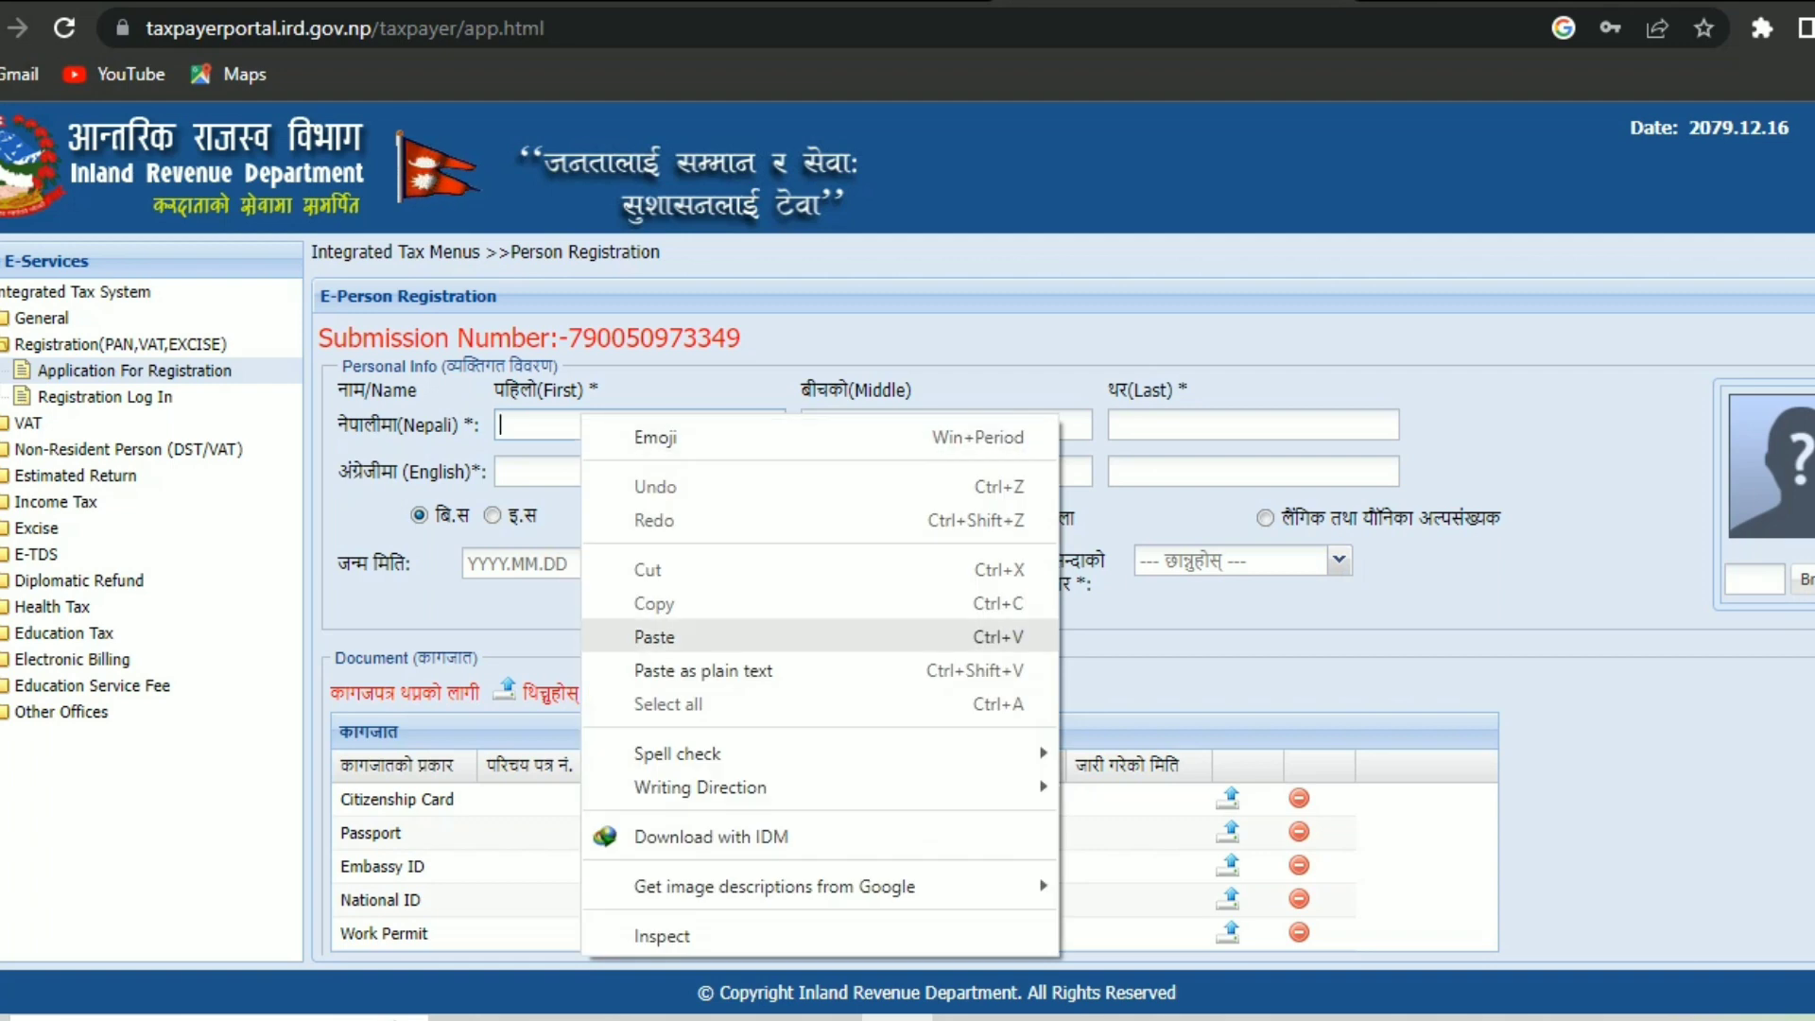
{"action": "left_click", "coordinate": [654, 636]}
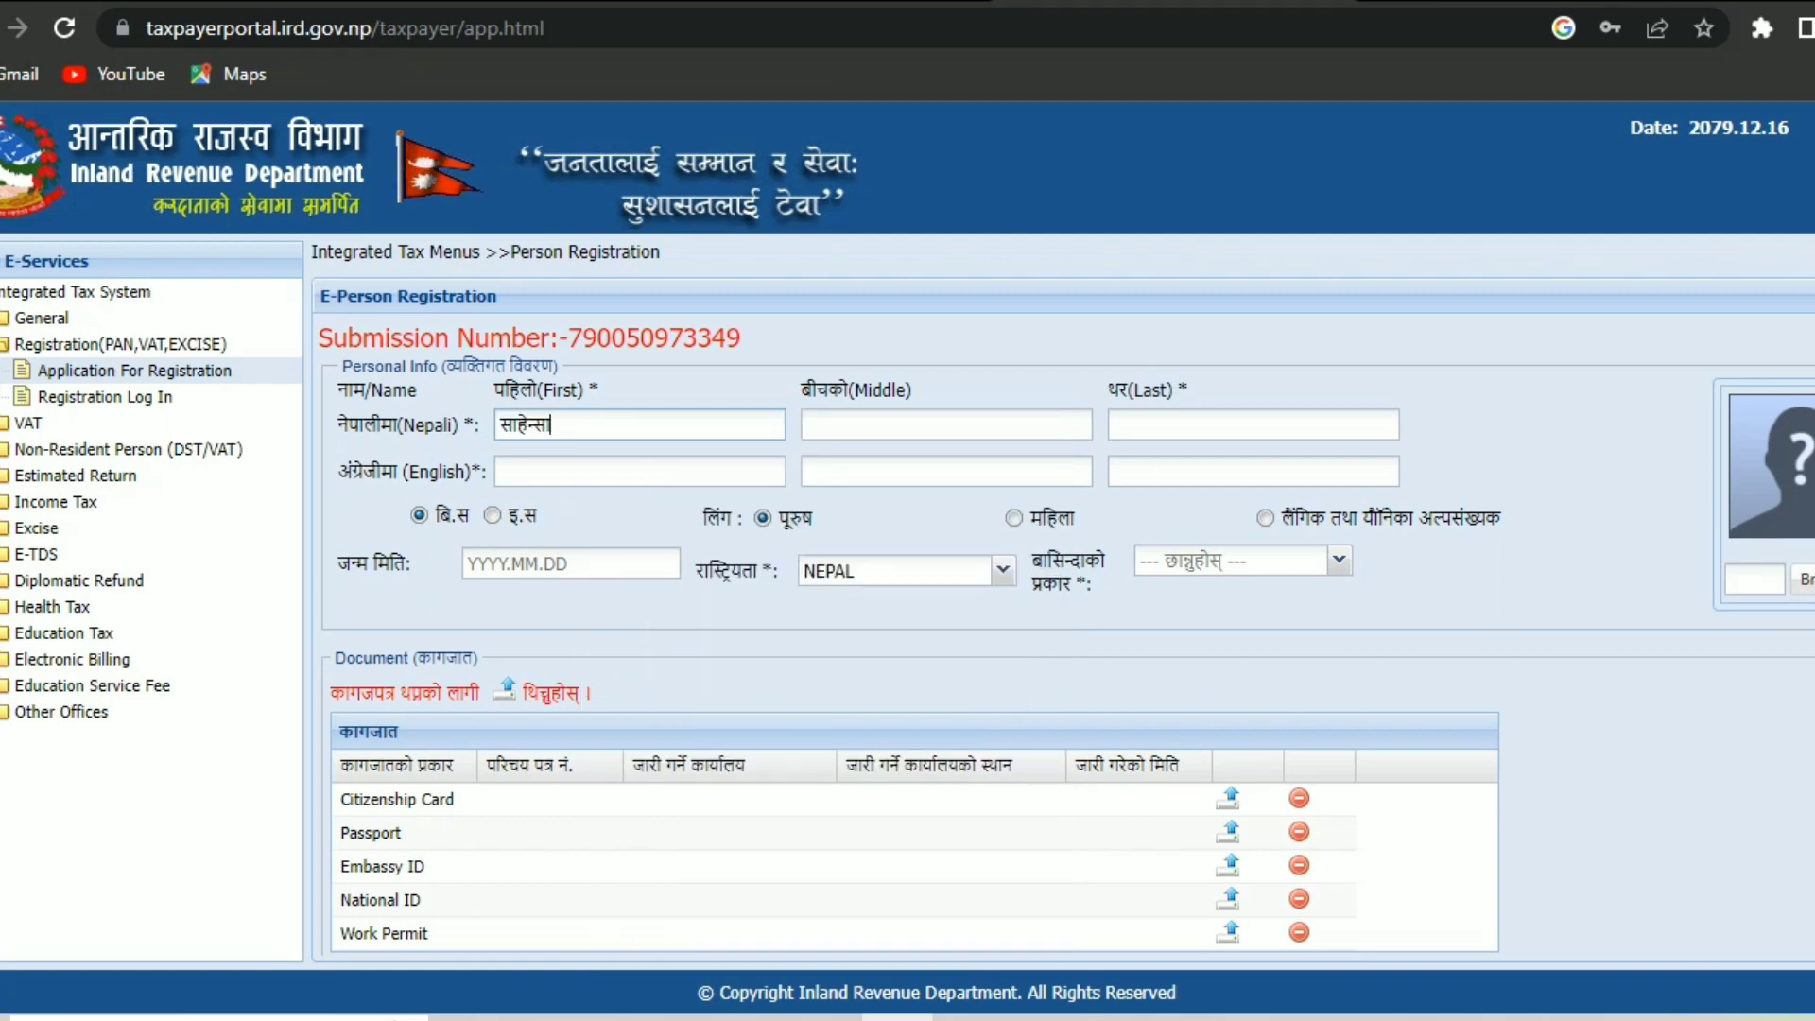
{"action": "right_click", "coordinate": [1181, 423]}
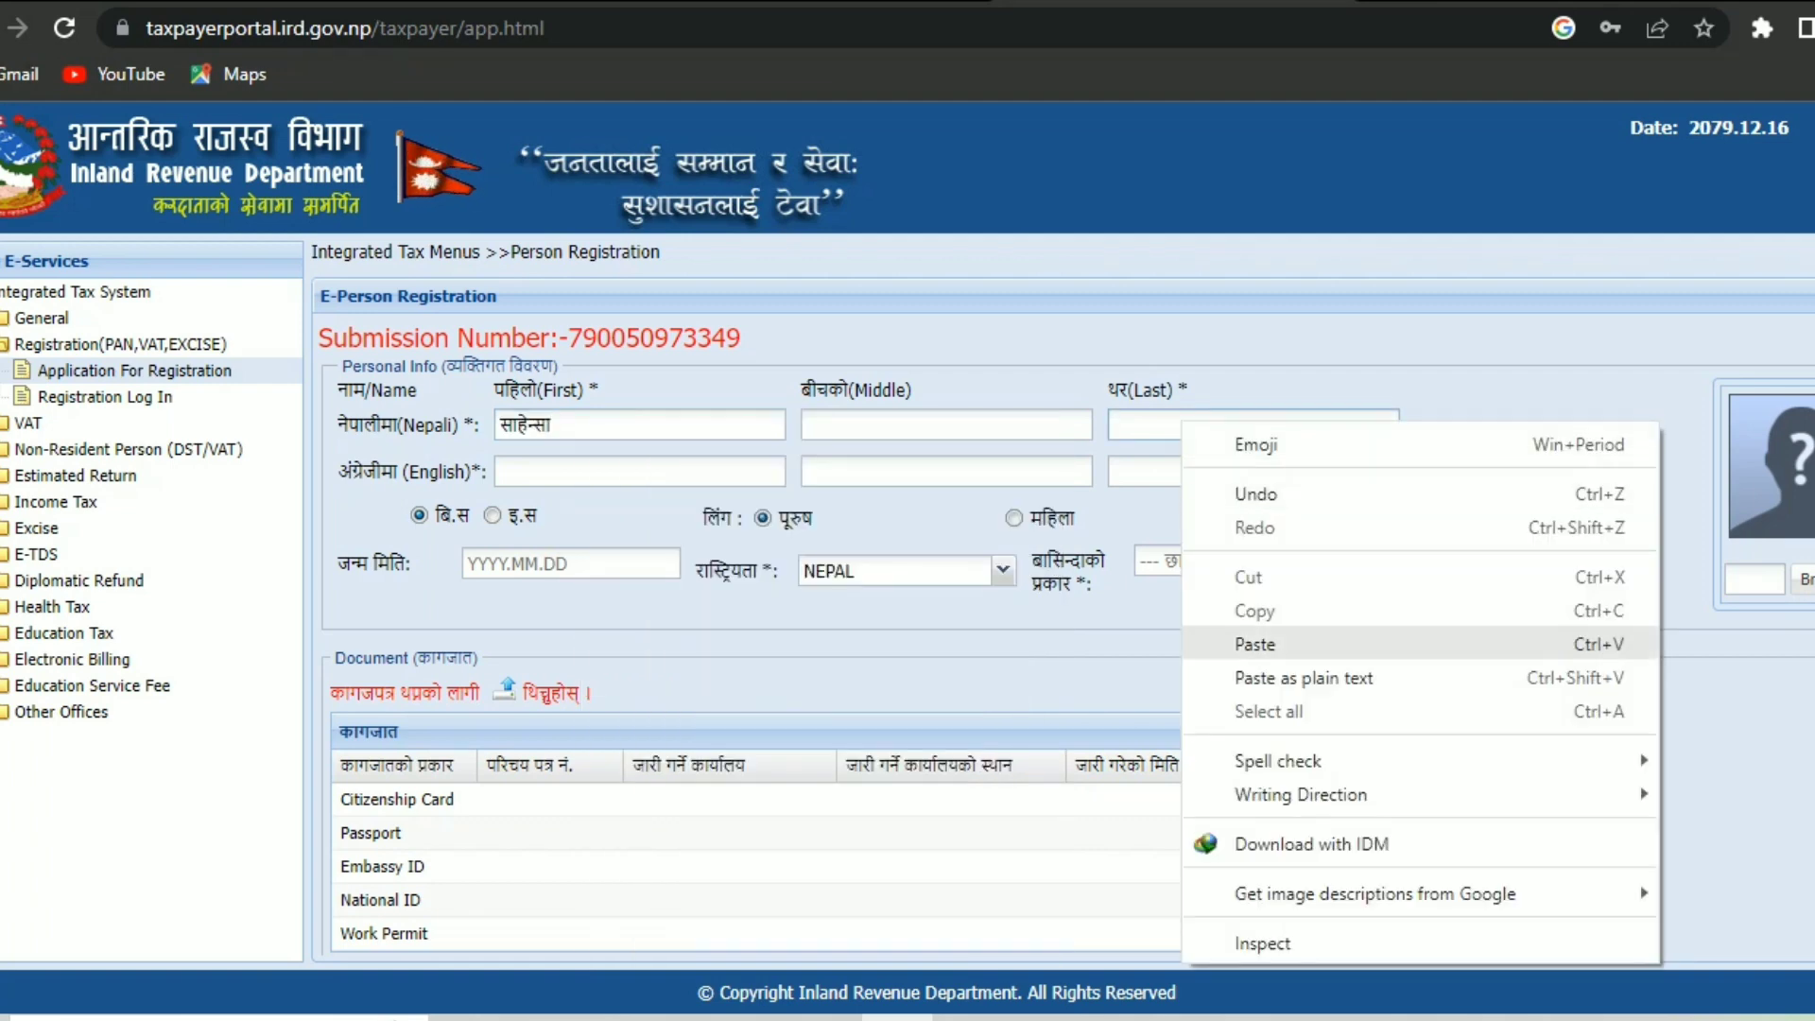
{"action": "left_click", "coordinate": [1255, 644]}
{"action": "left_click", "coordinate": [639, 471]}
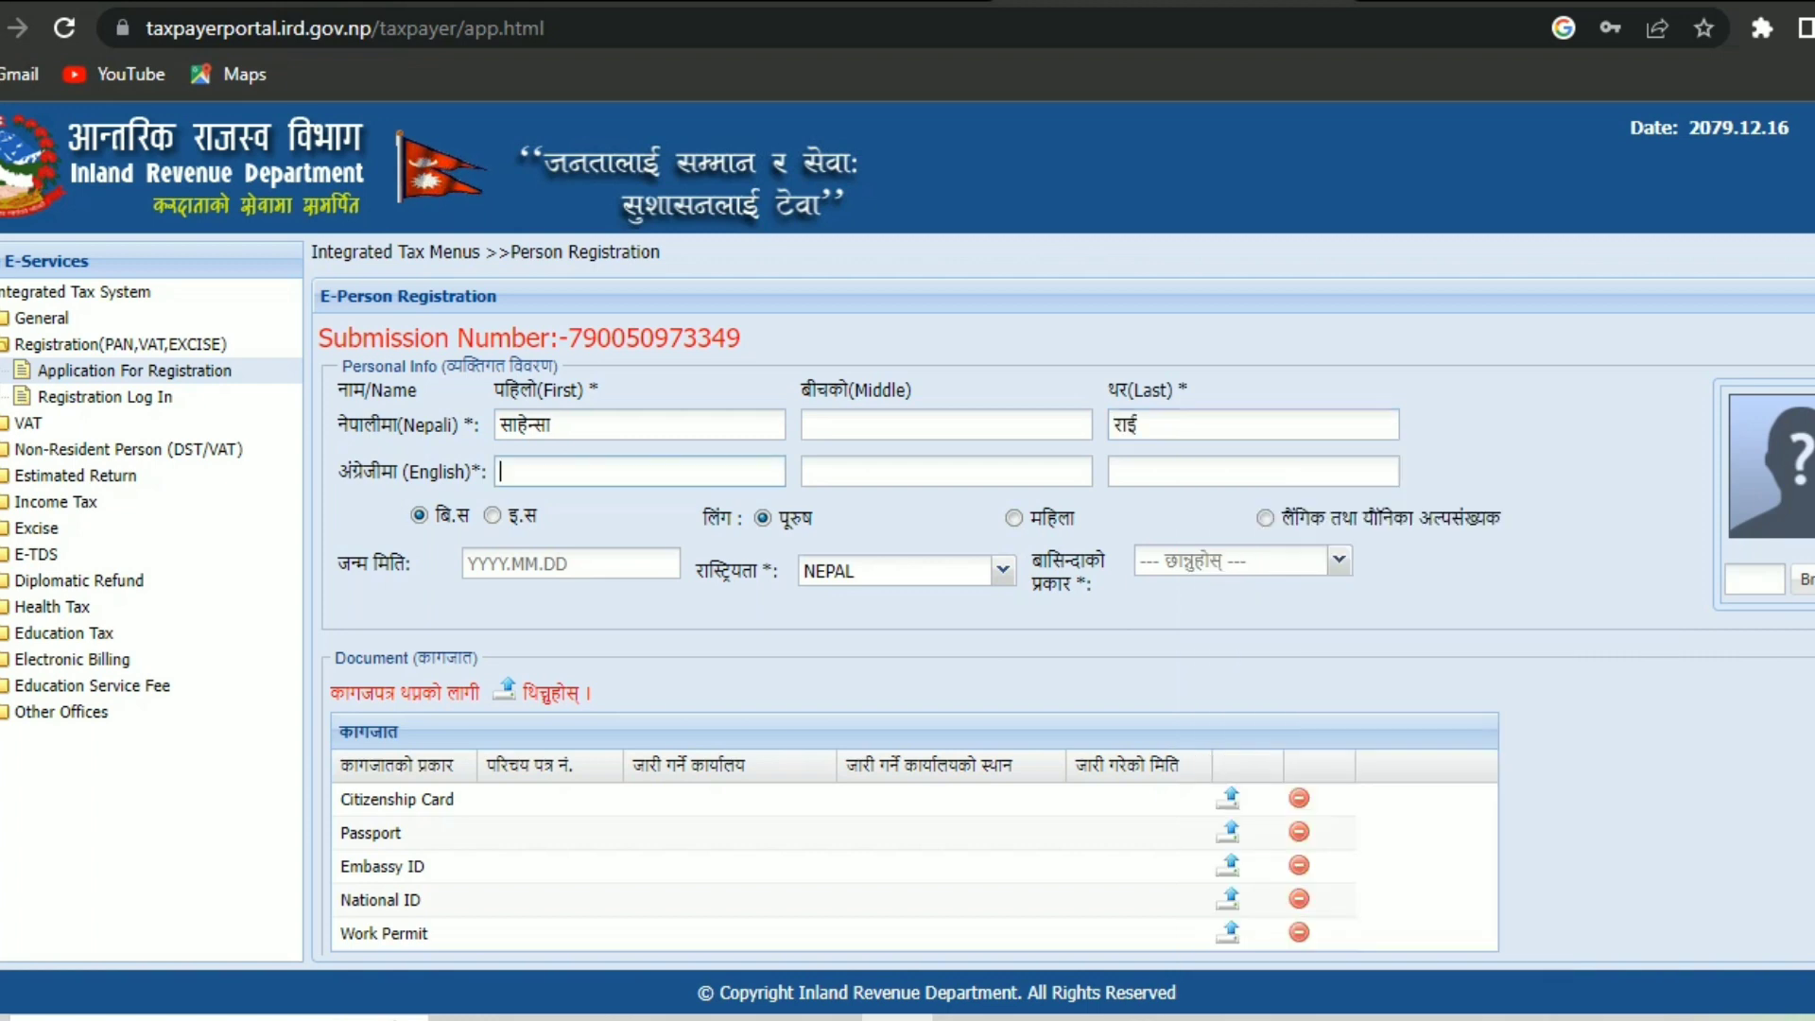
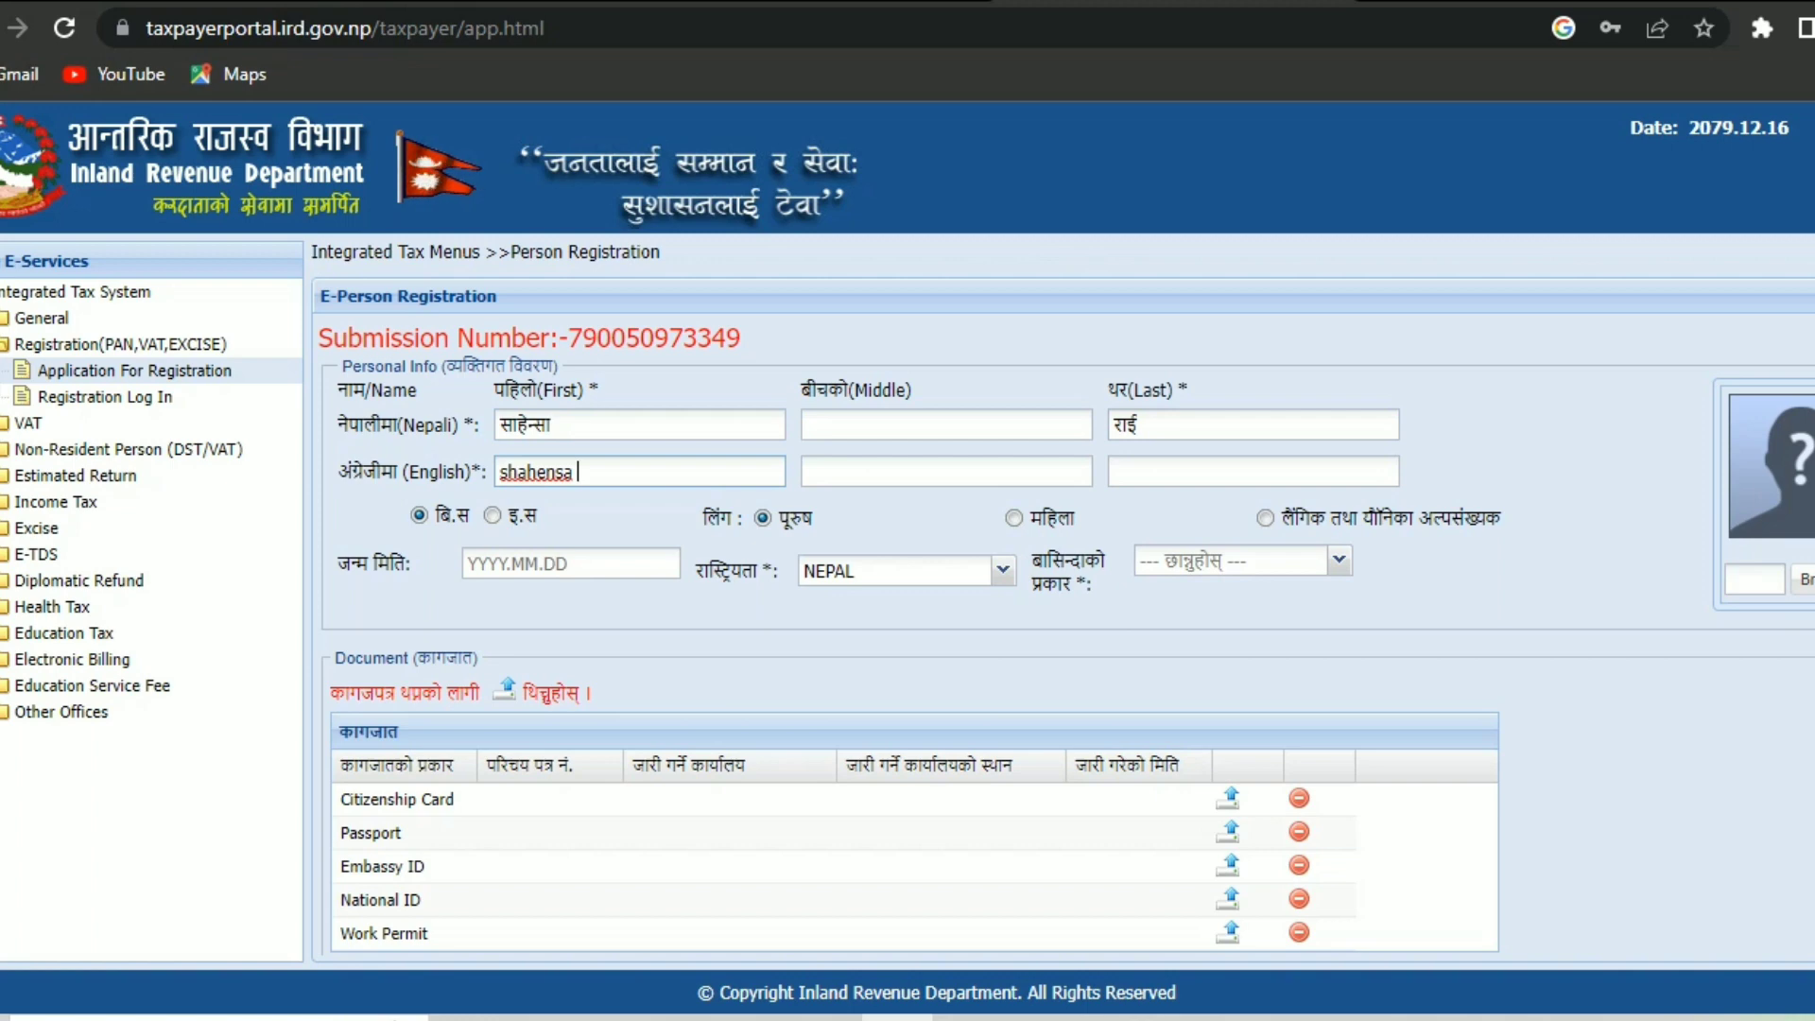
{"action": "left_click", "coordinate": [1252, 470]}
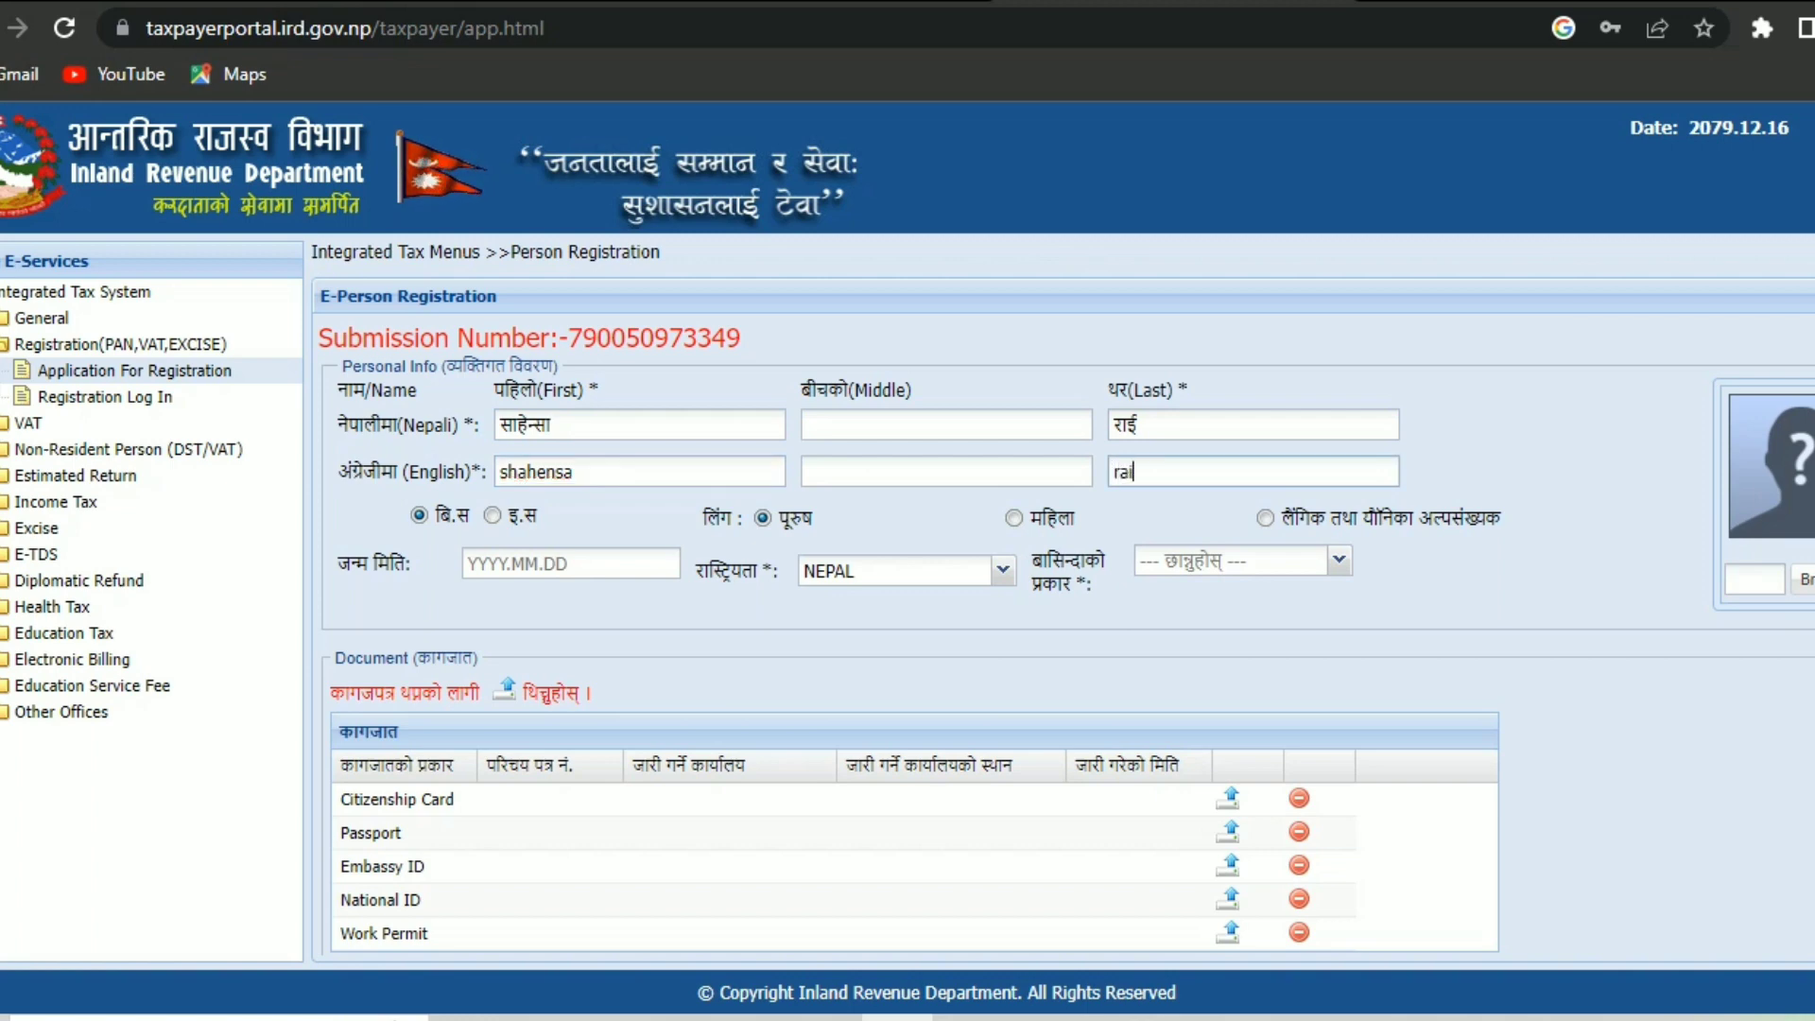
{"action": "left_click", "coordinate": [570, 563]}
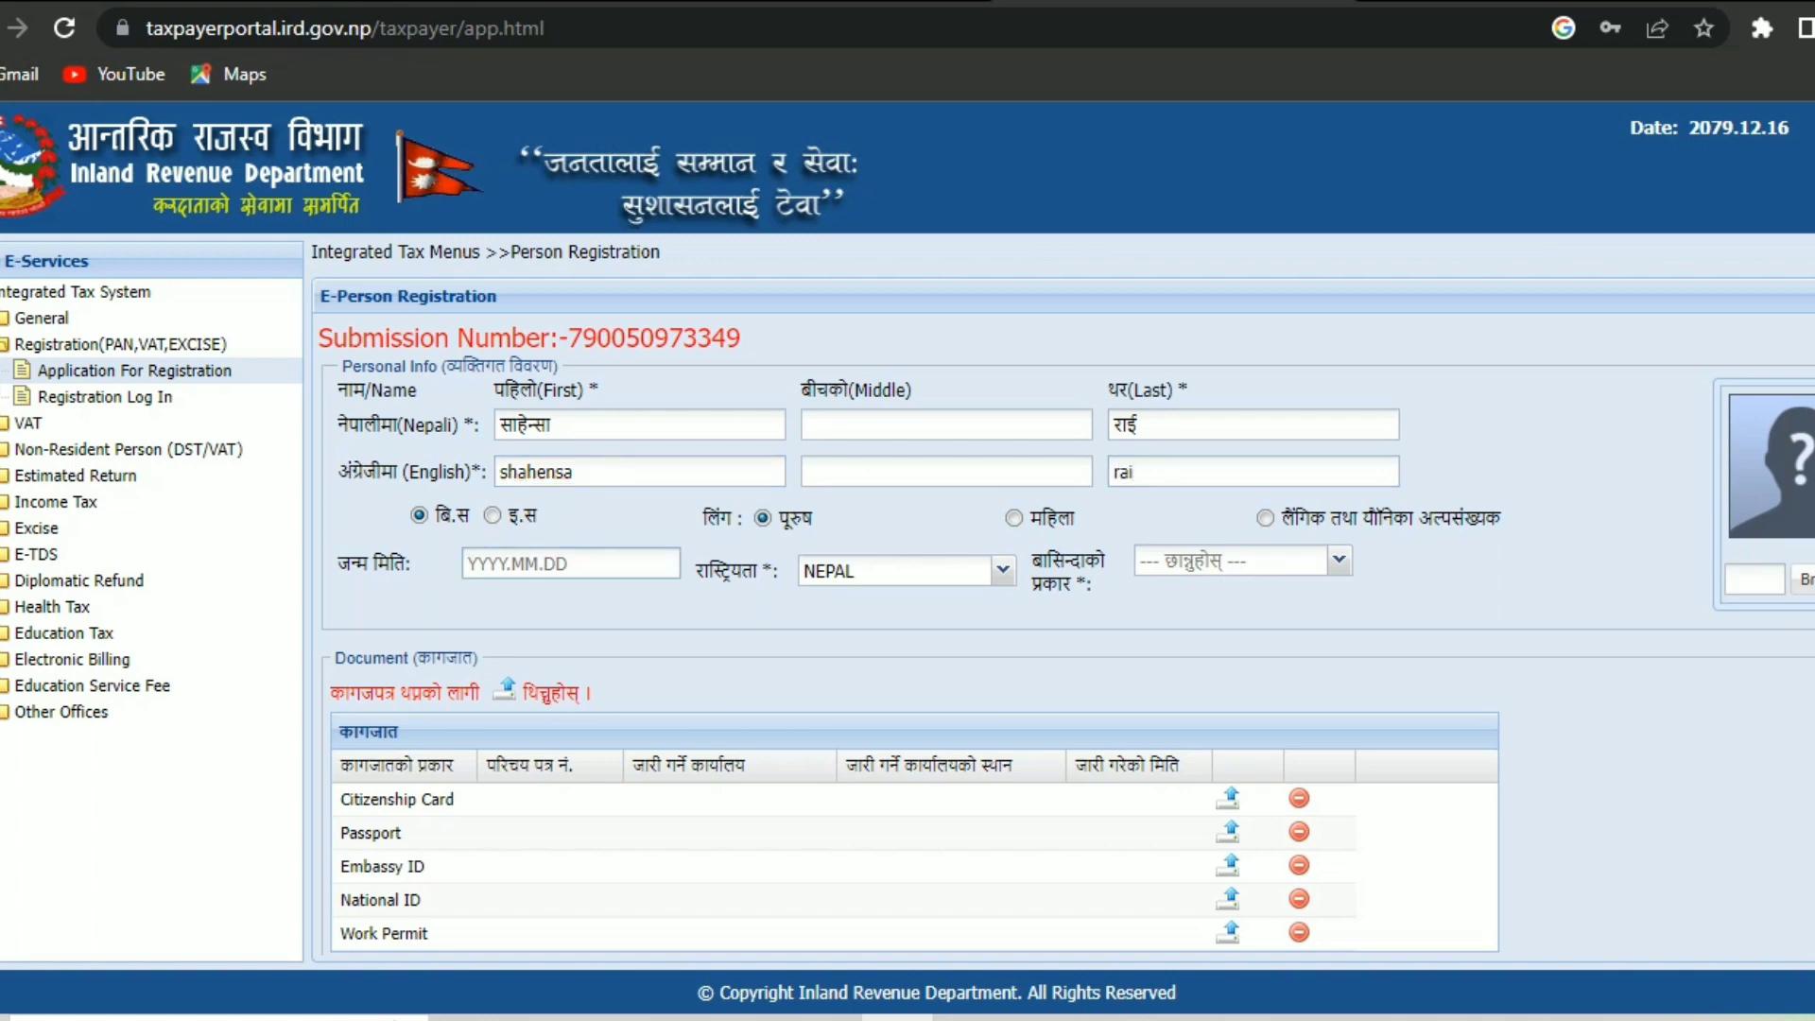
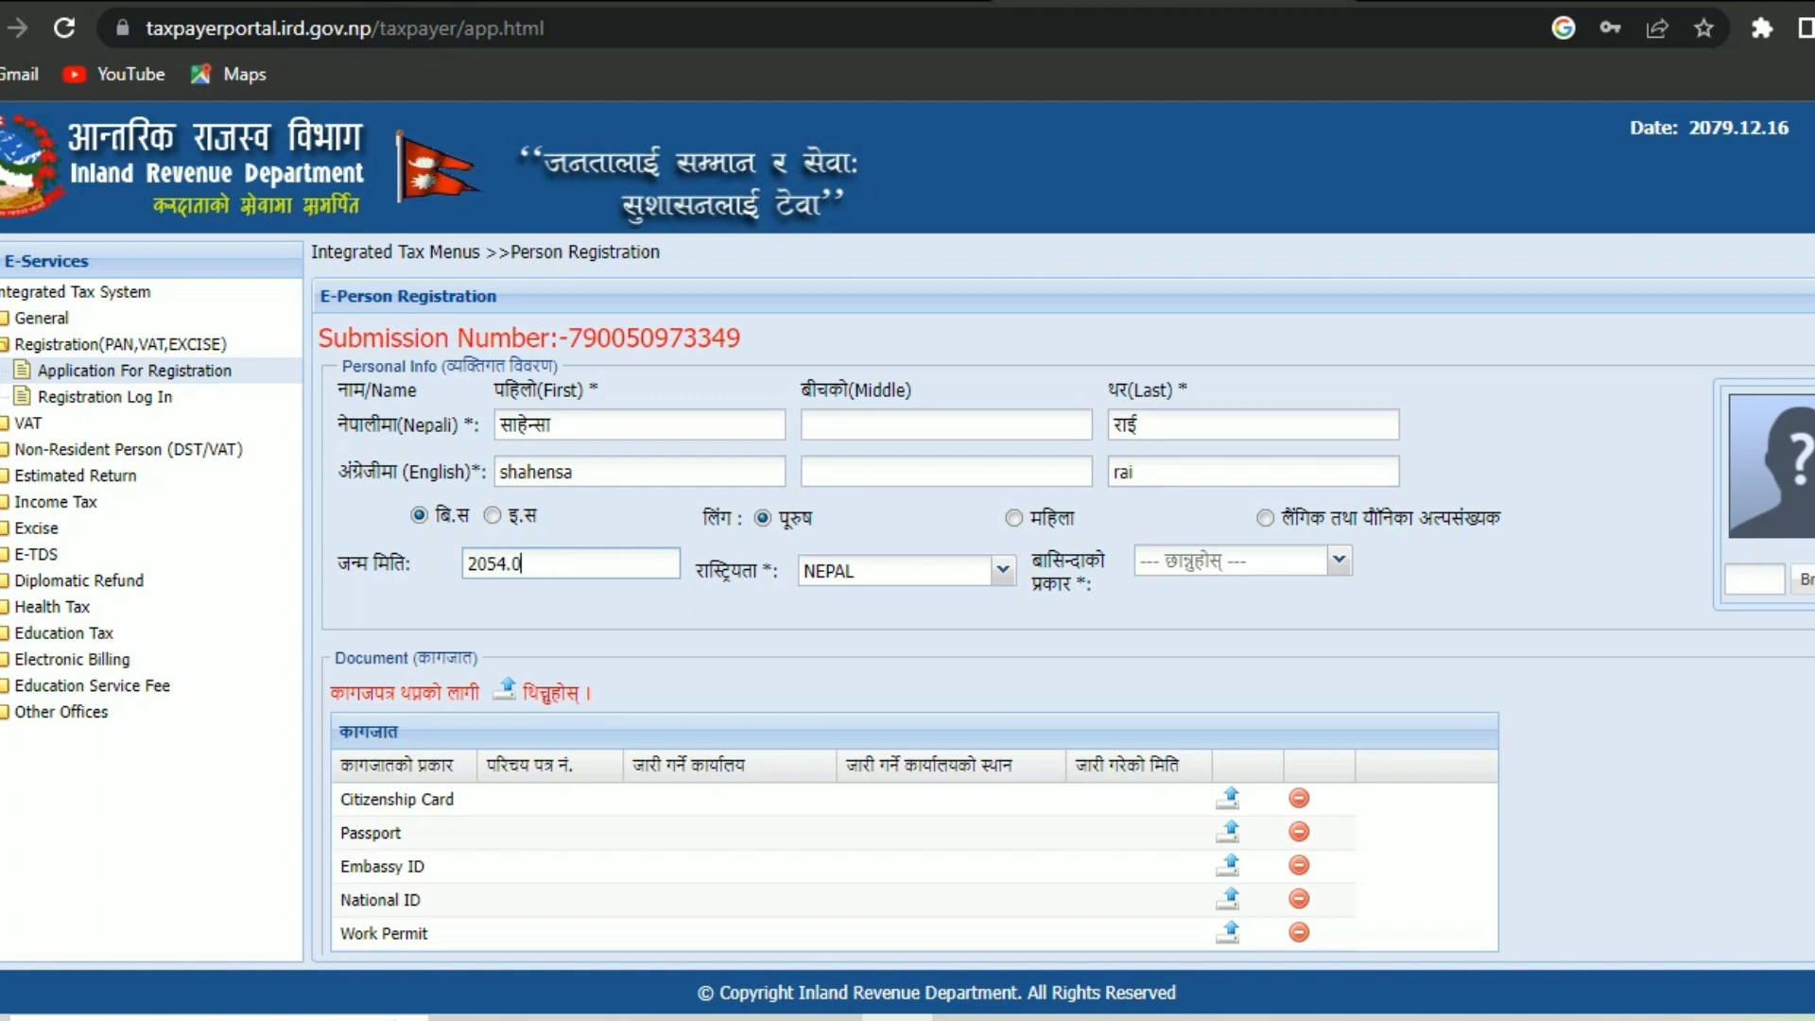
{"action": "left_click", "coordinate": [1339, 559]}
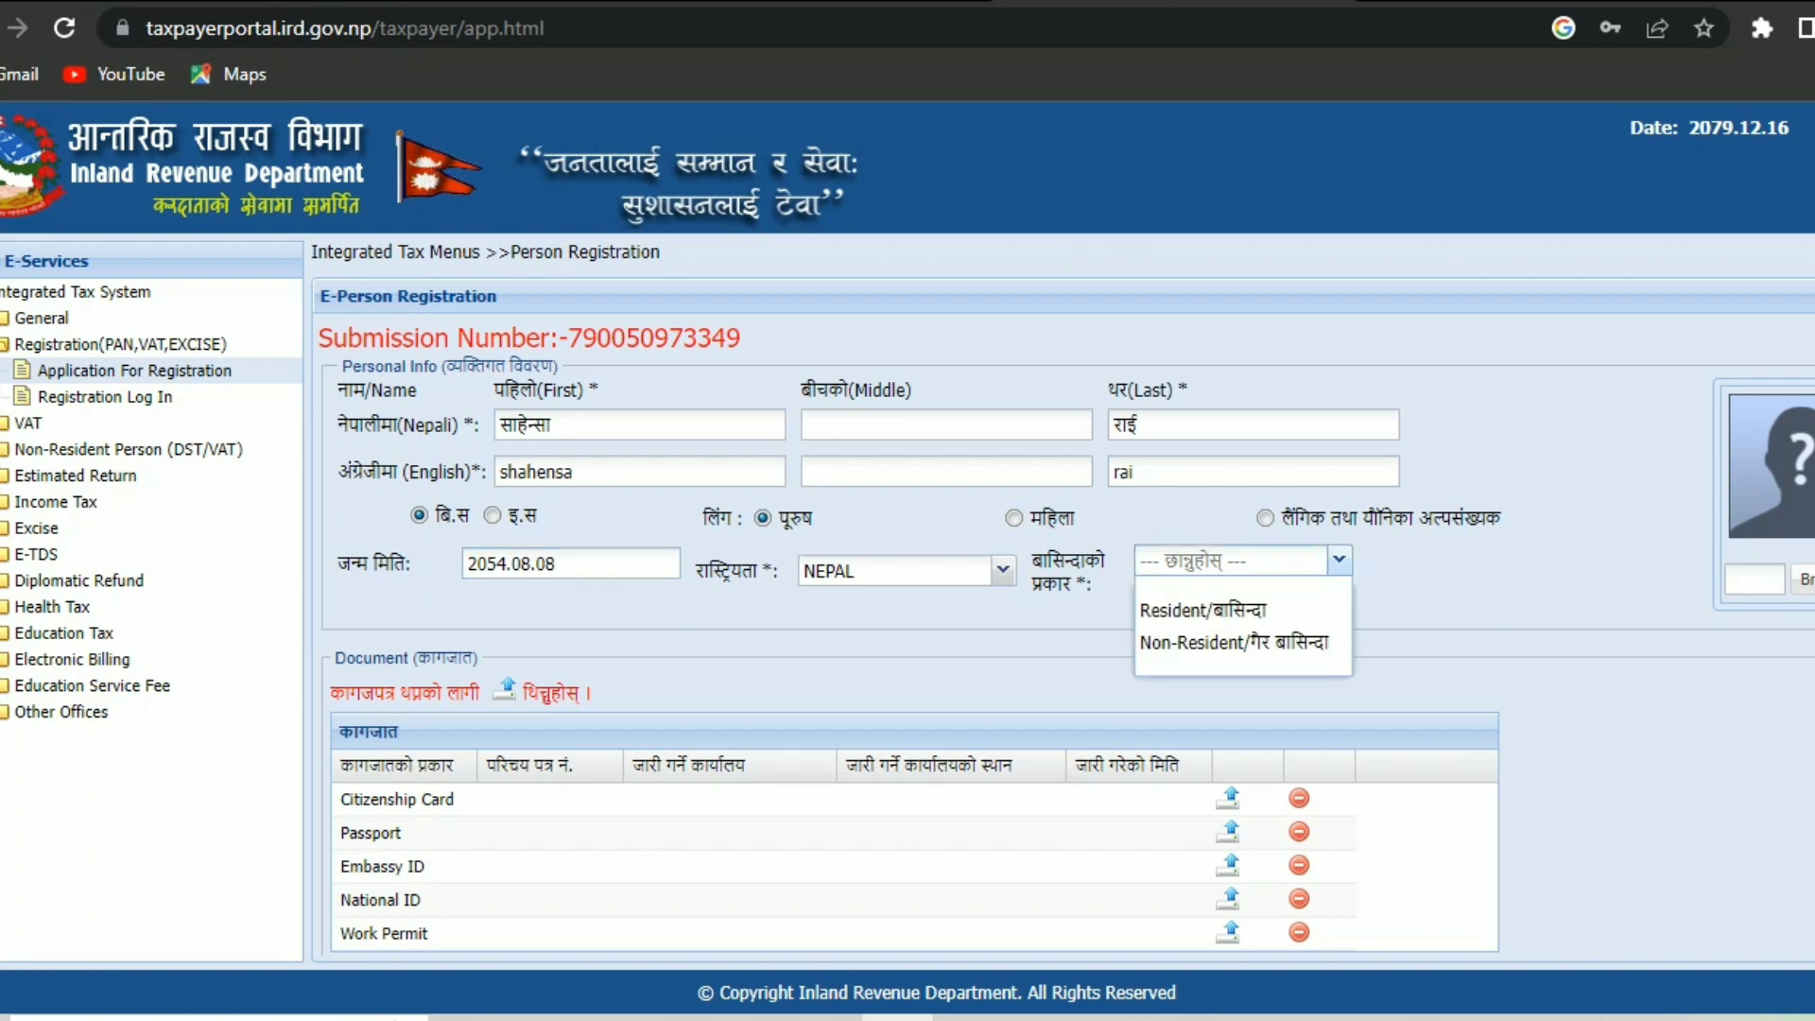
{"action": "key", "text": "Return"}
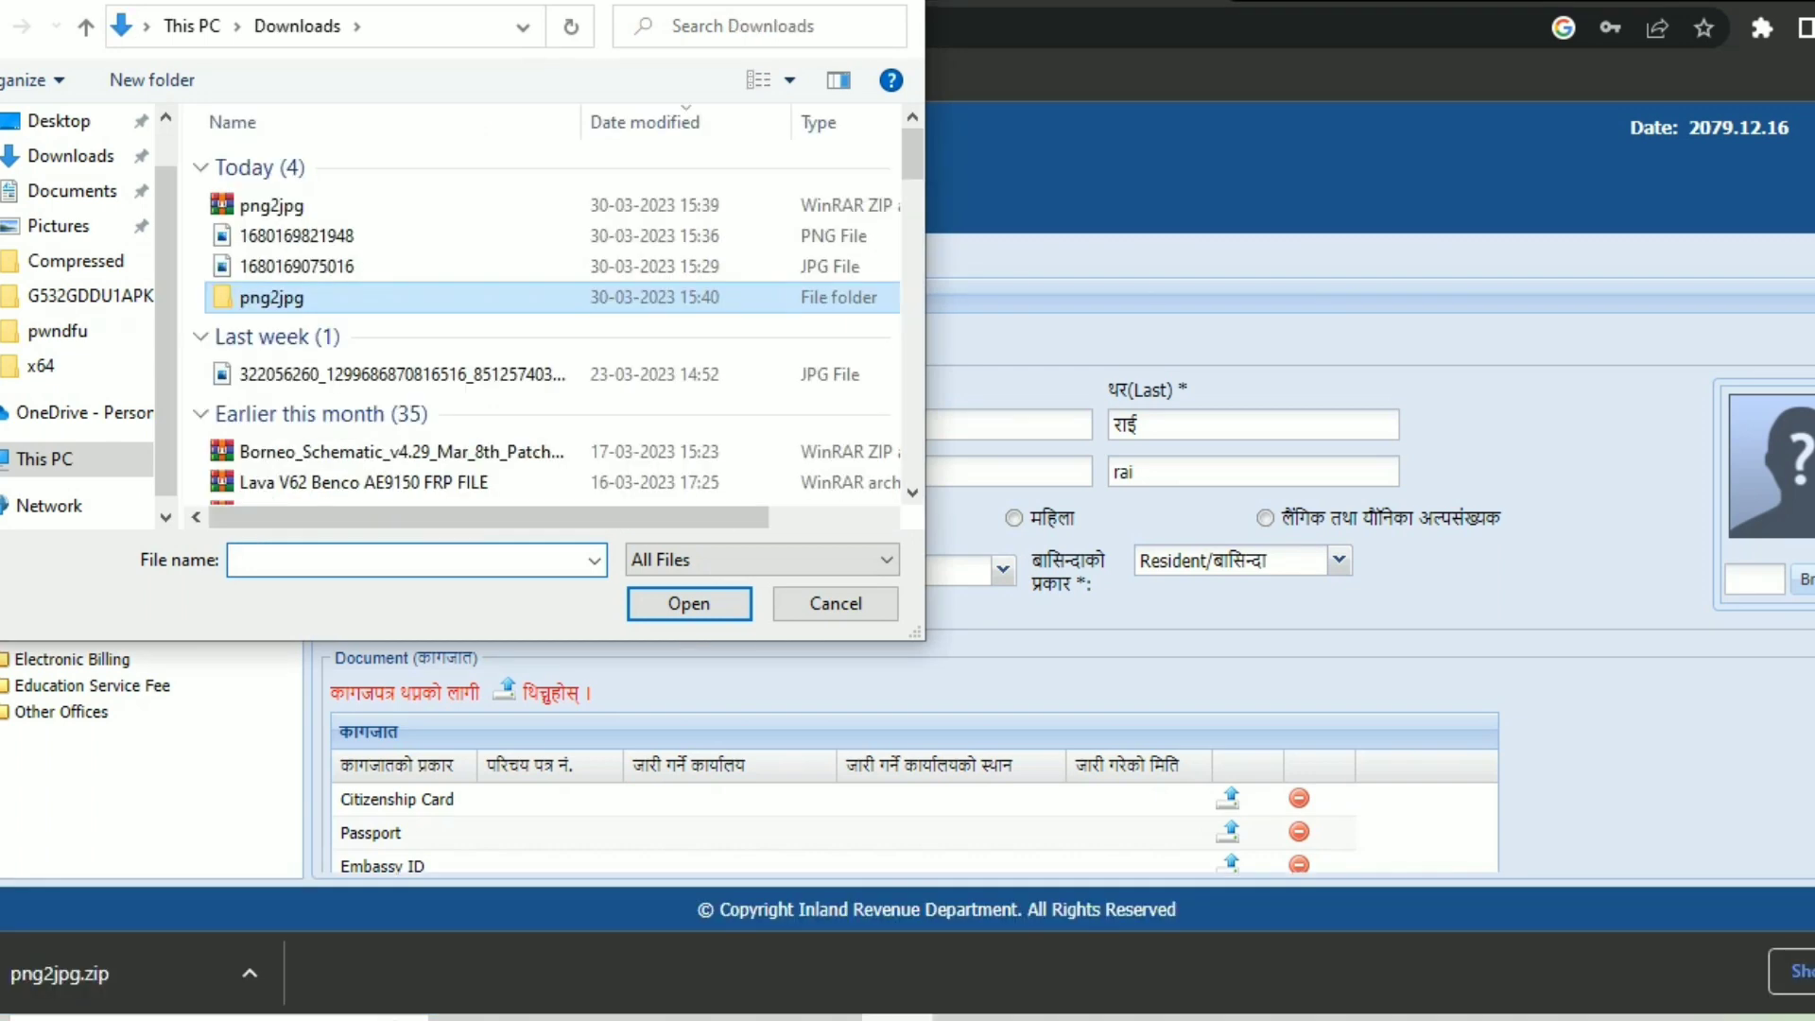
Step: Load the portrait from the png2jpg folder, crop it around the face, and use it as the photo
{"action": "double_click", "coordinate": [303, 296]}
{"action": "double_click", "coordinate": [275, 203]}
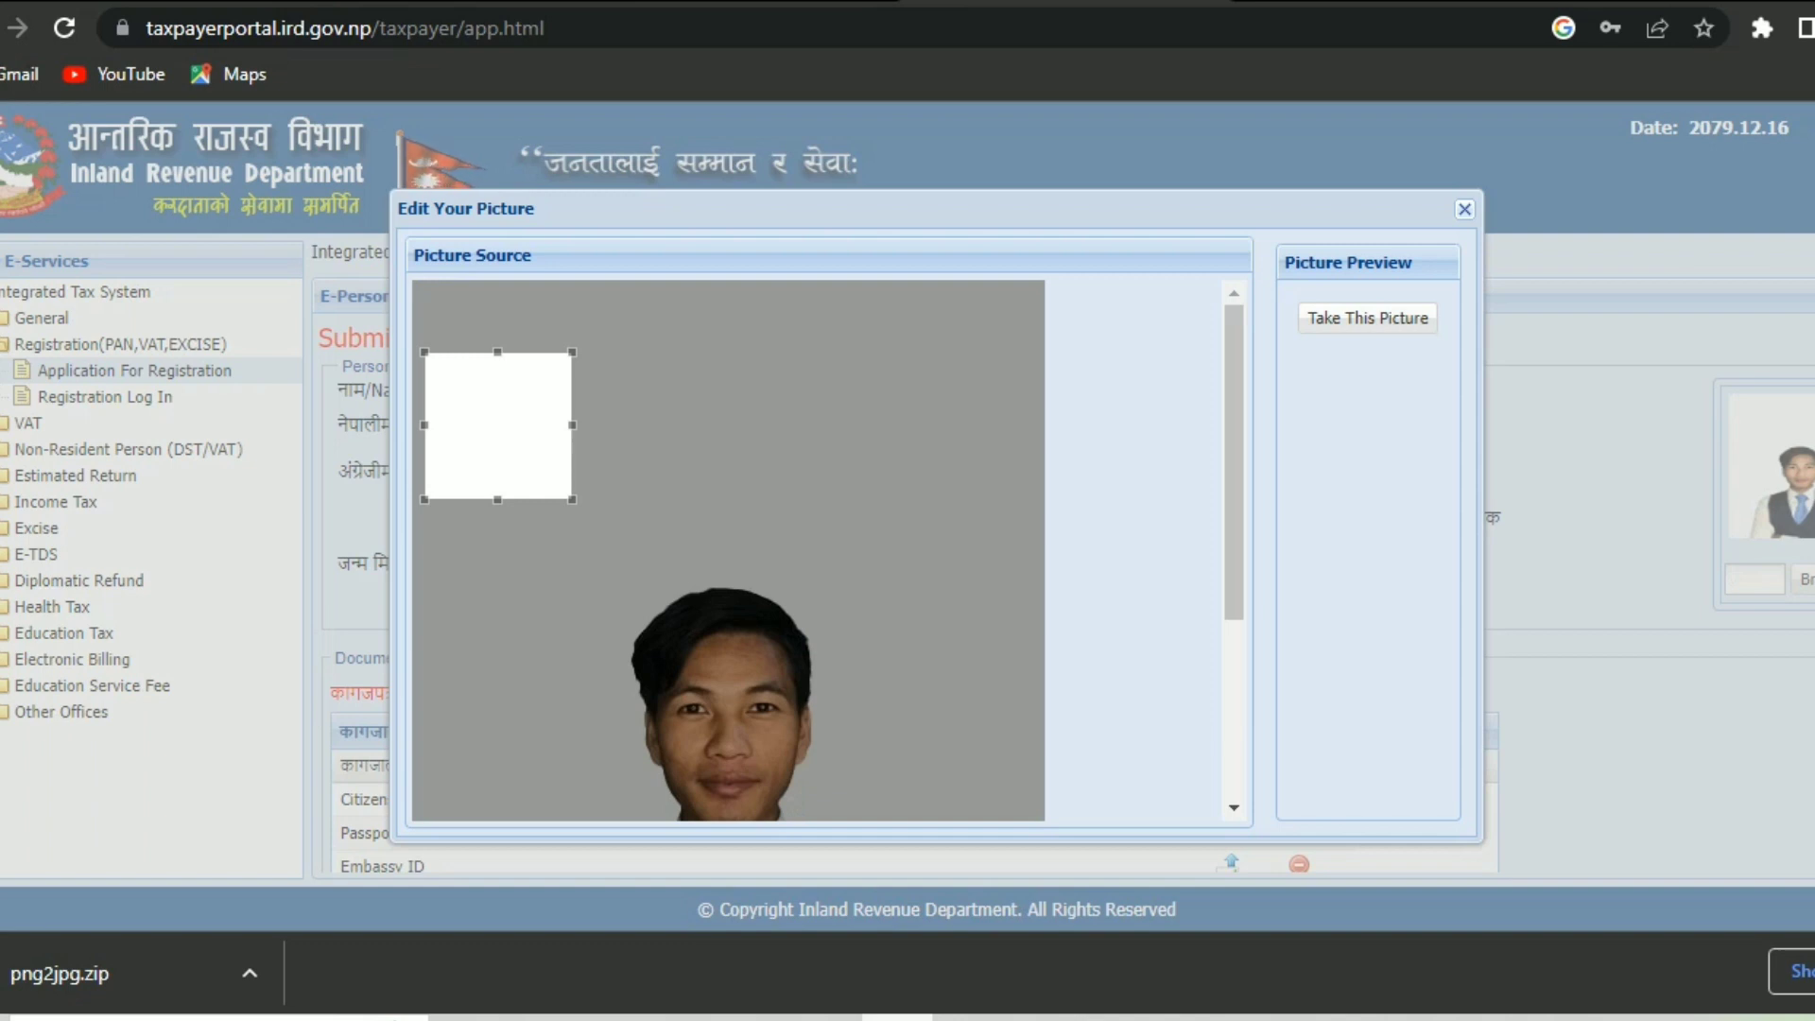
{"action": "left_click_drag", "start_coordinate": [498, 426], "coordinate": [572, 614]}
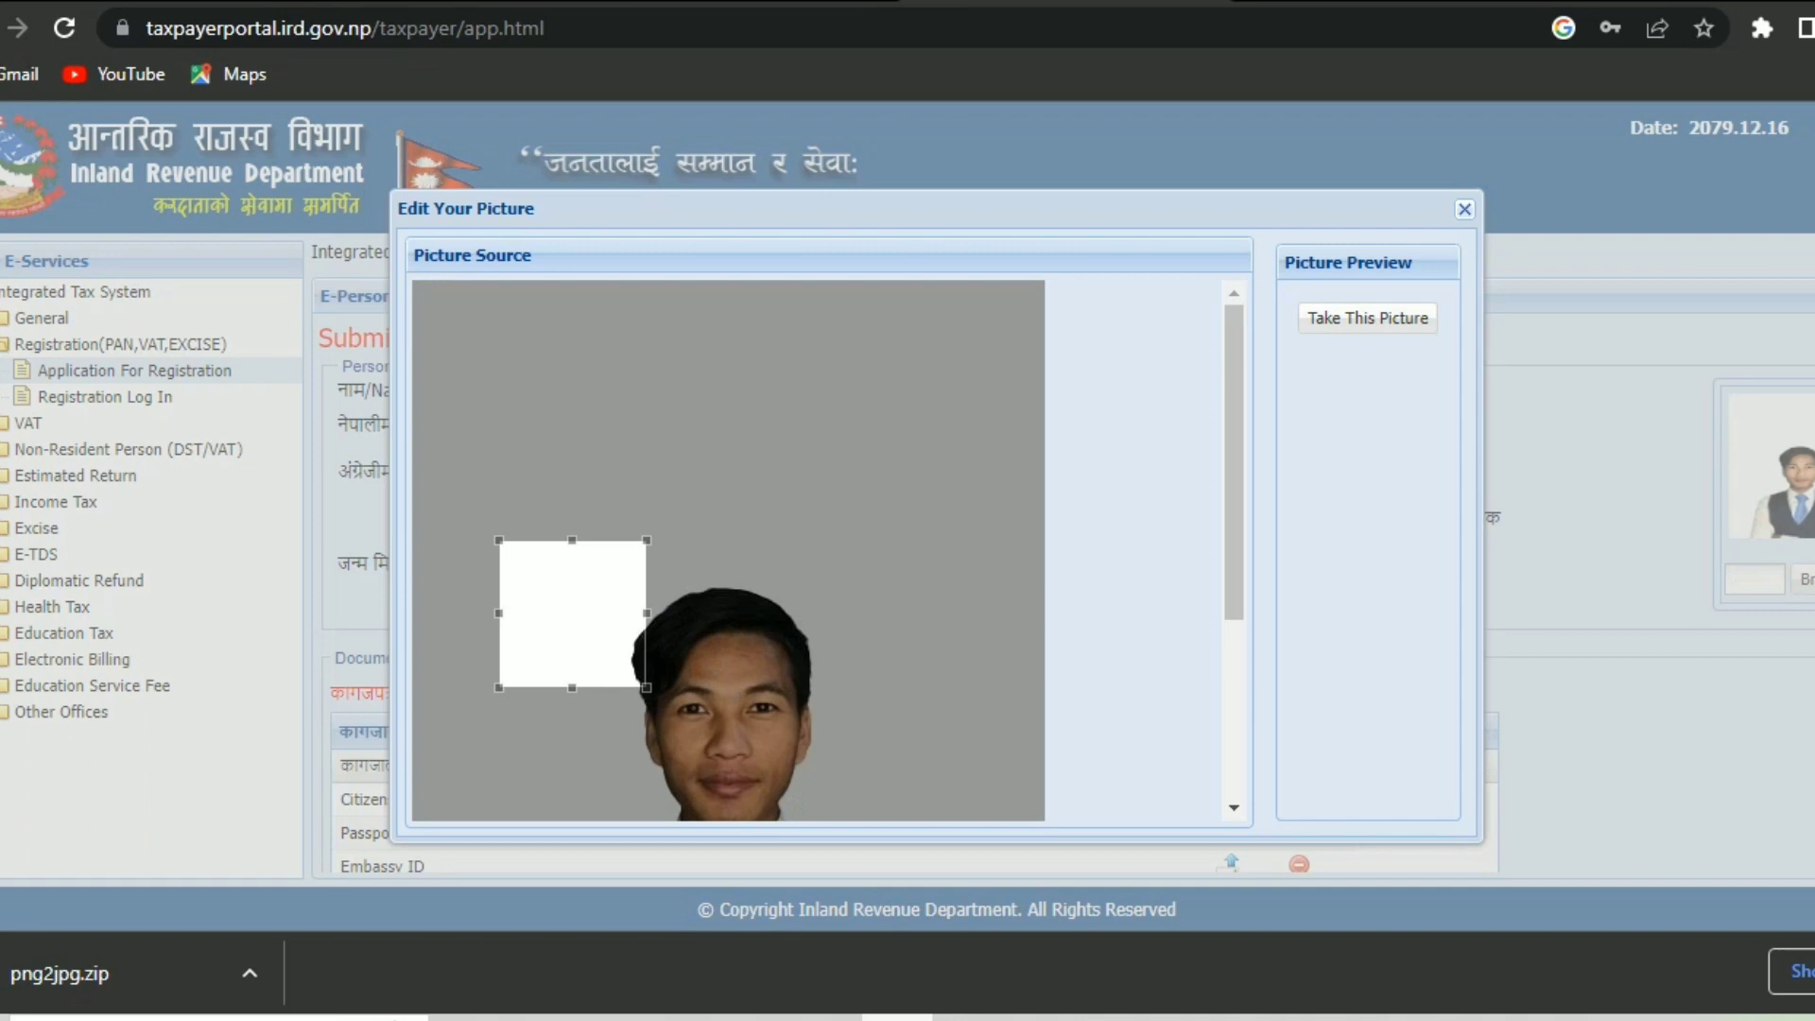
{"action": "left_click_drag", "start_coordinate": [646, 687], "coordinate": [995, 791]}
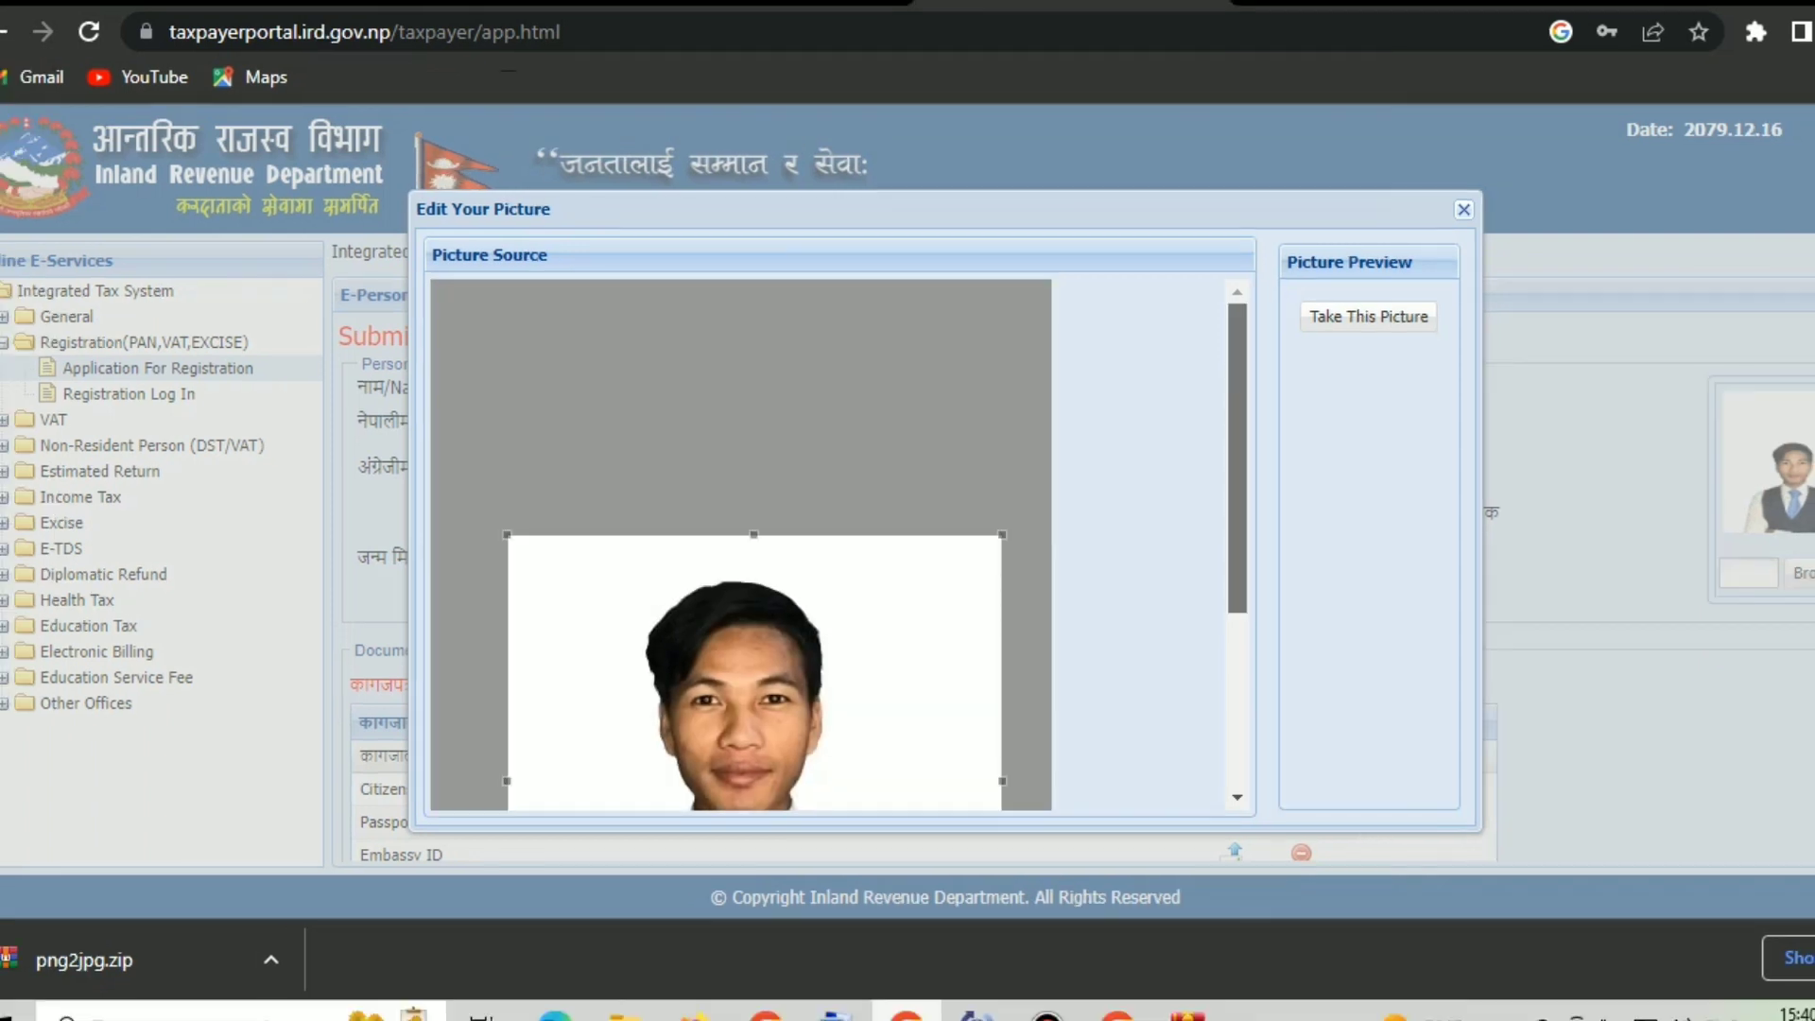
{"action": "scroll", "coordinate": [741, 545], "scroll_direction": "down", "scroll_amount": 5}
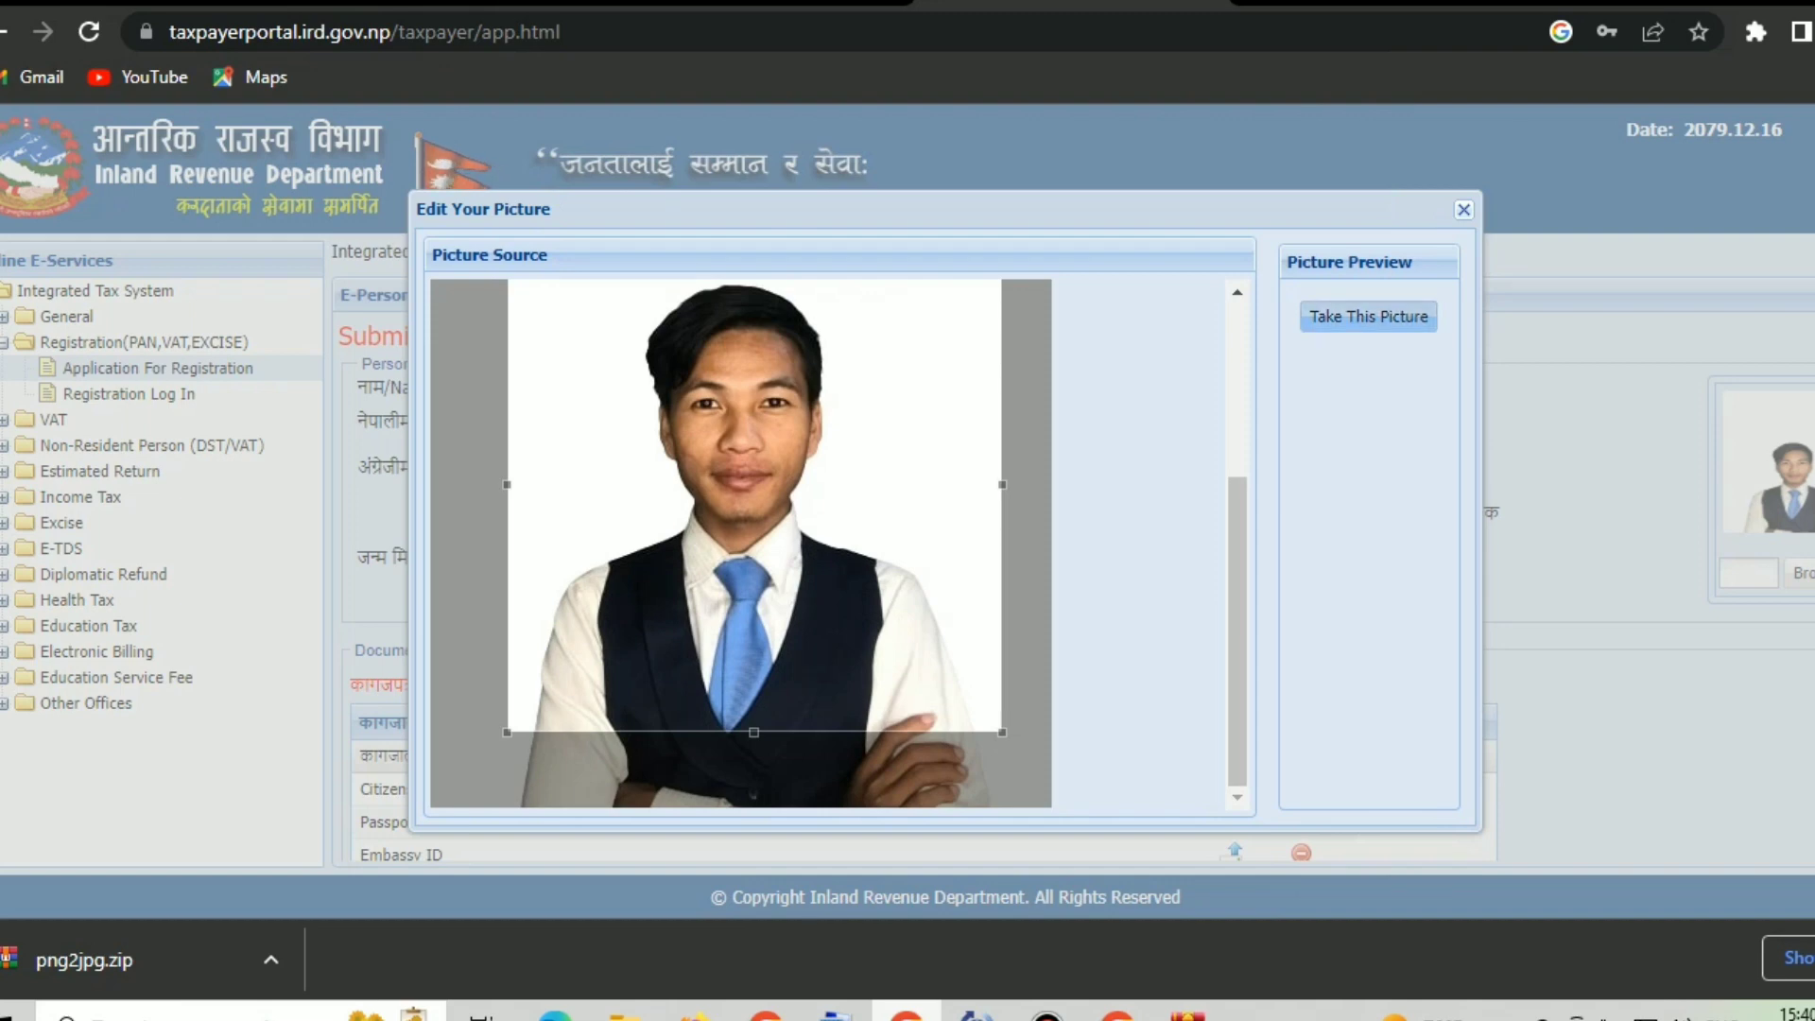
{"action": "left_click", "coordinate": [1367, 316]}
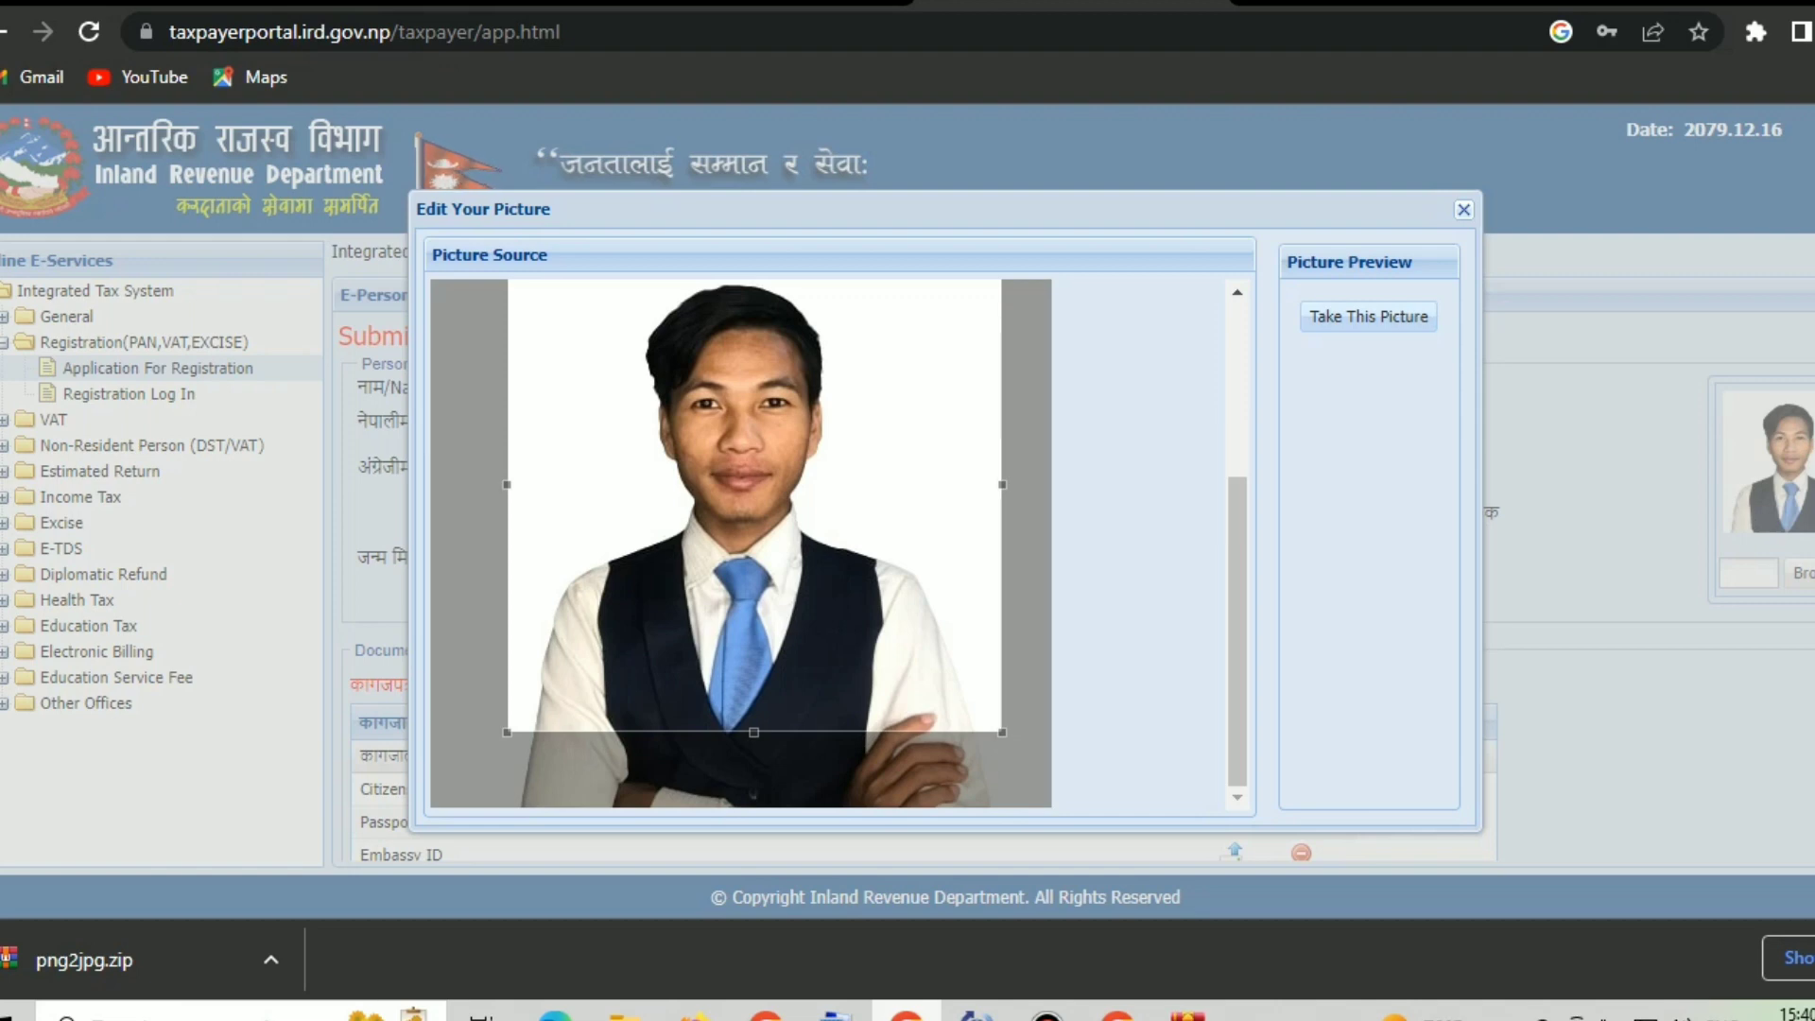
{"action": "left_click", "coordinate": [1463, 208]}
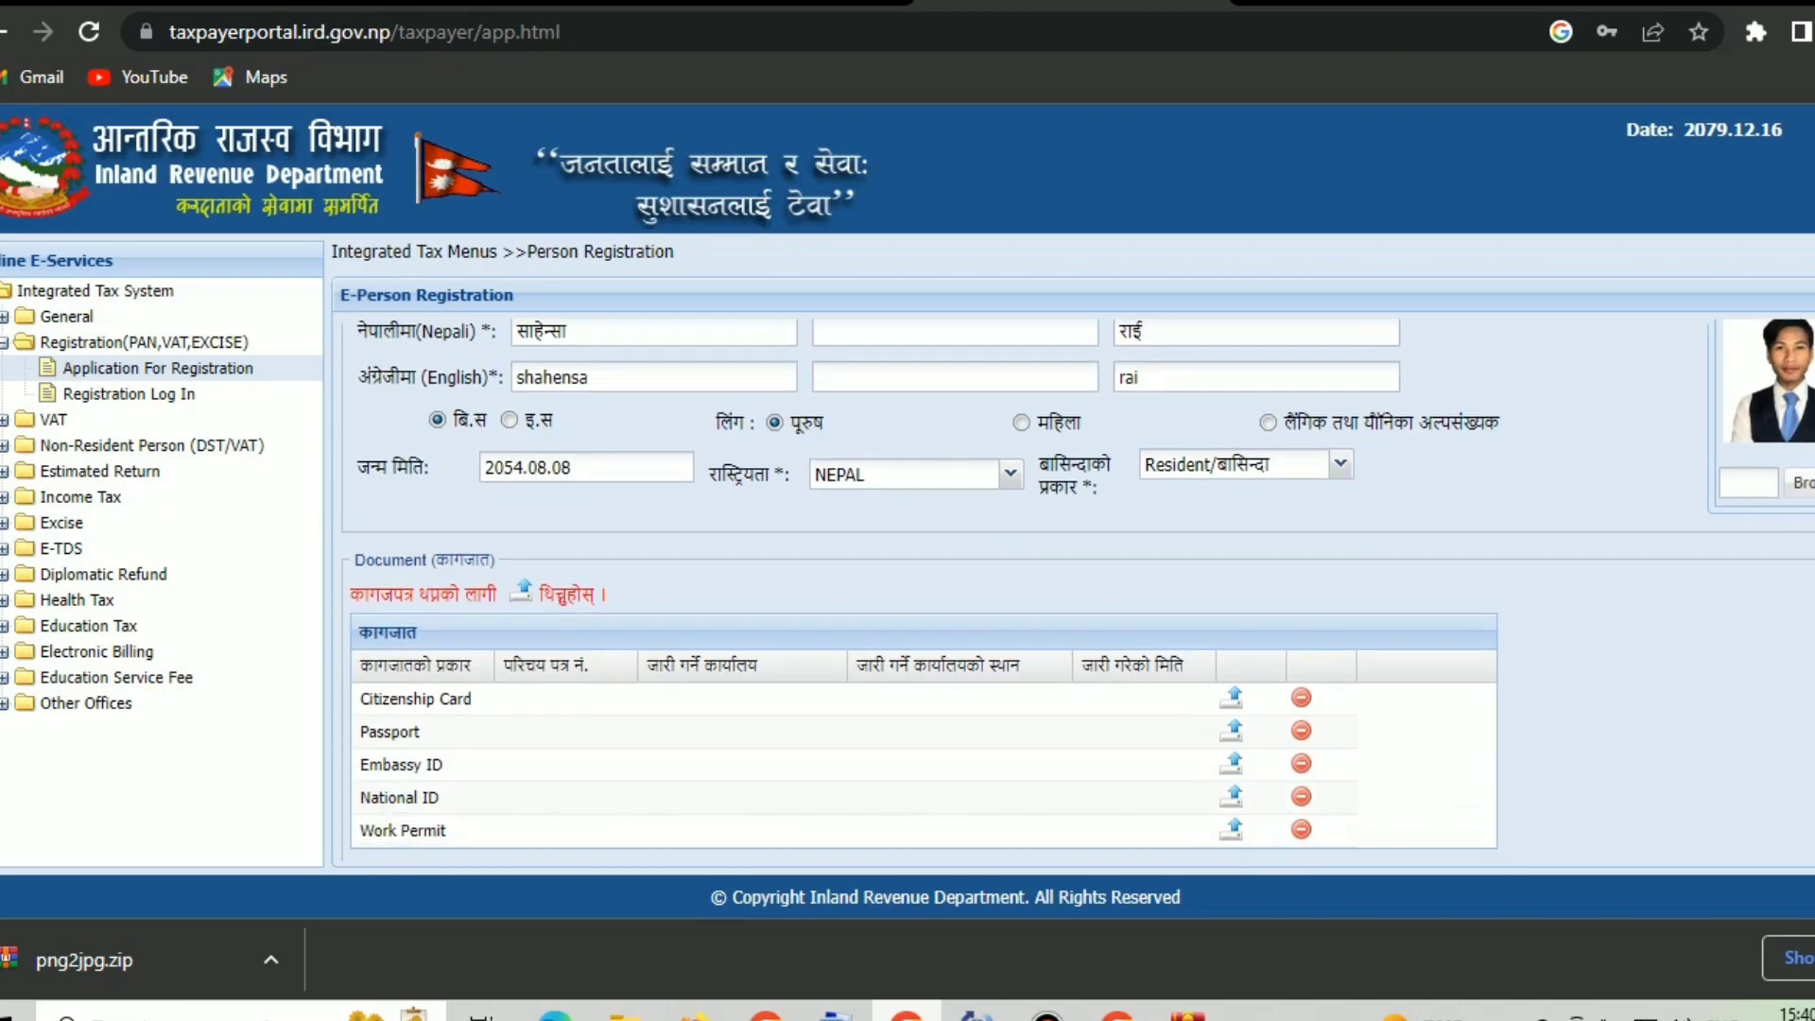
Step: Fill the Citizenship Card ID, office, place and date 2072.12.29, attaching the scan from Downloads
{"action": "scroll", "coordinate": [1078, 586], "scroll_direction": "down", "scroll_amount": 3}
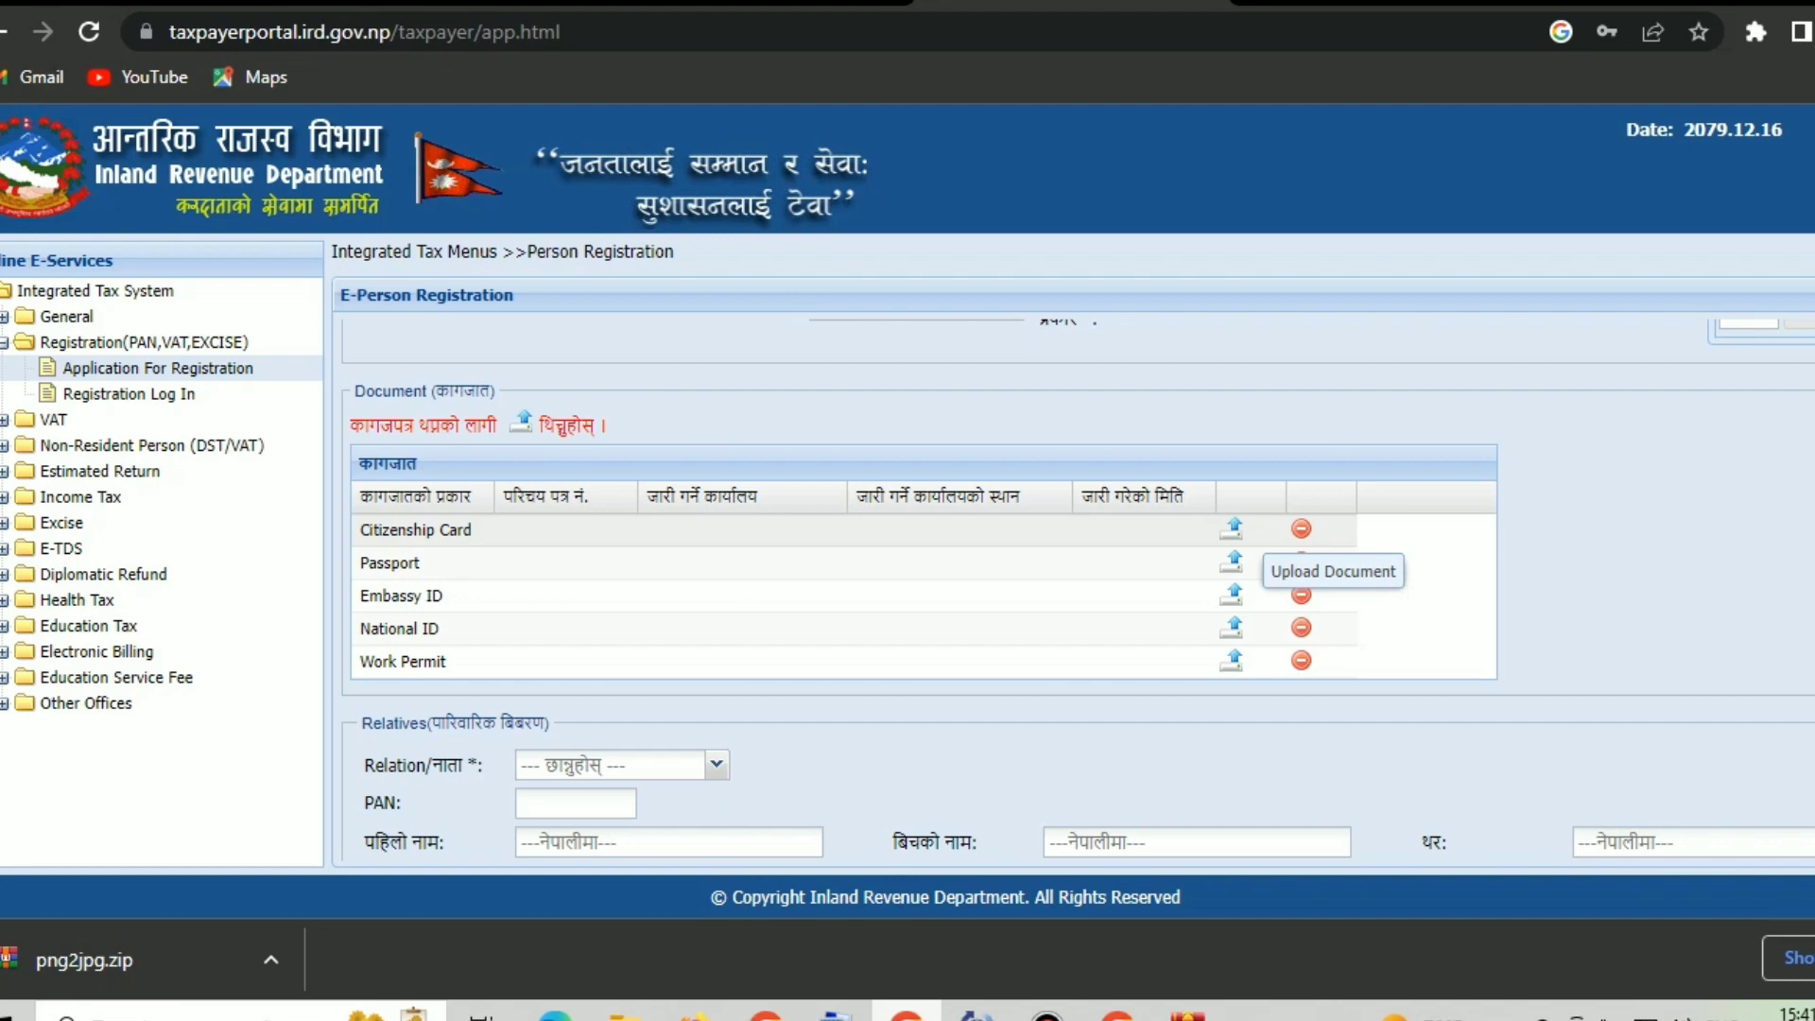
{"action": "left_click", "coordinate": [1231, 561]}
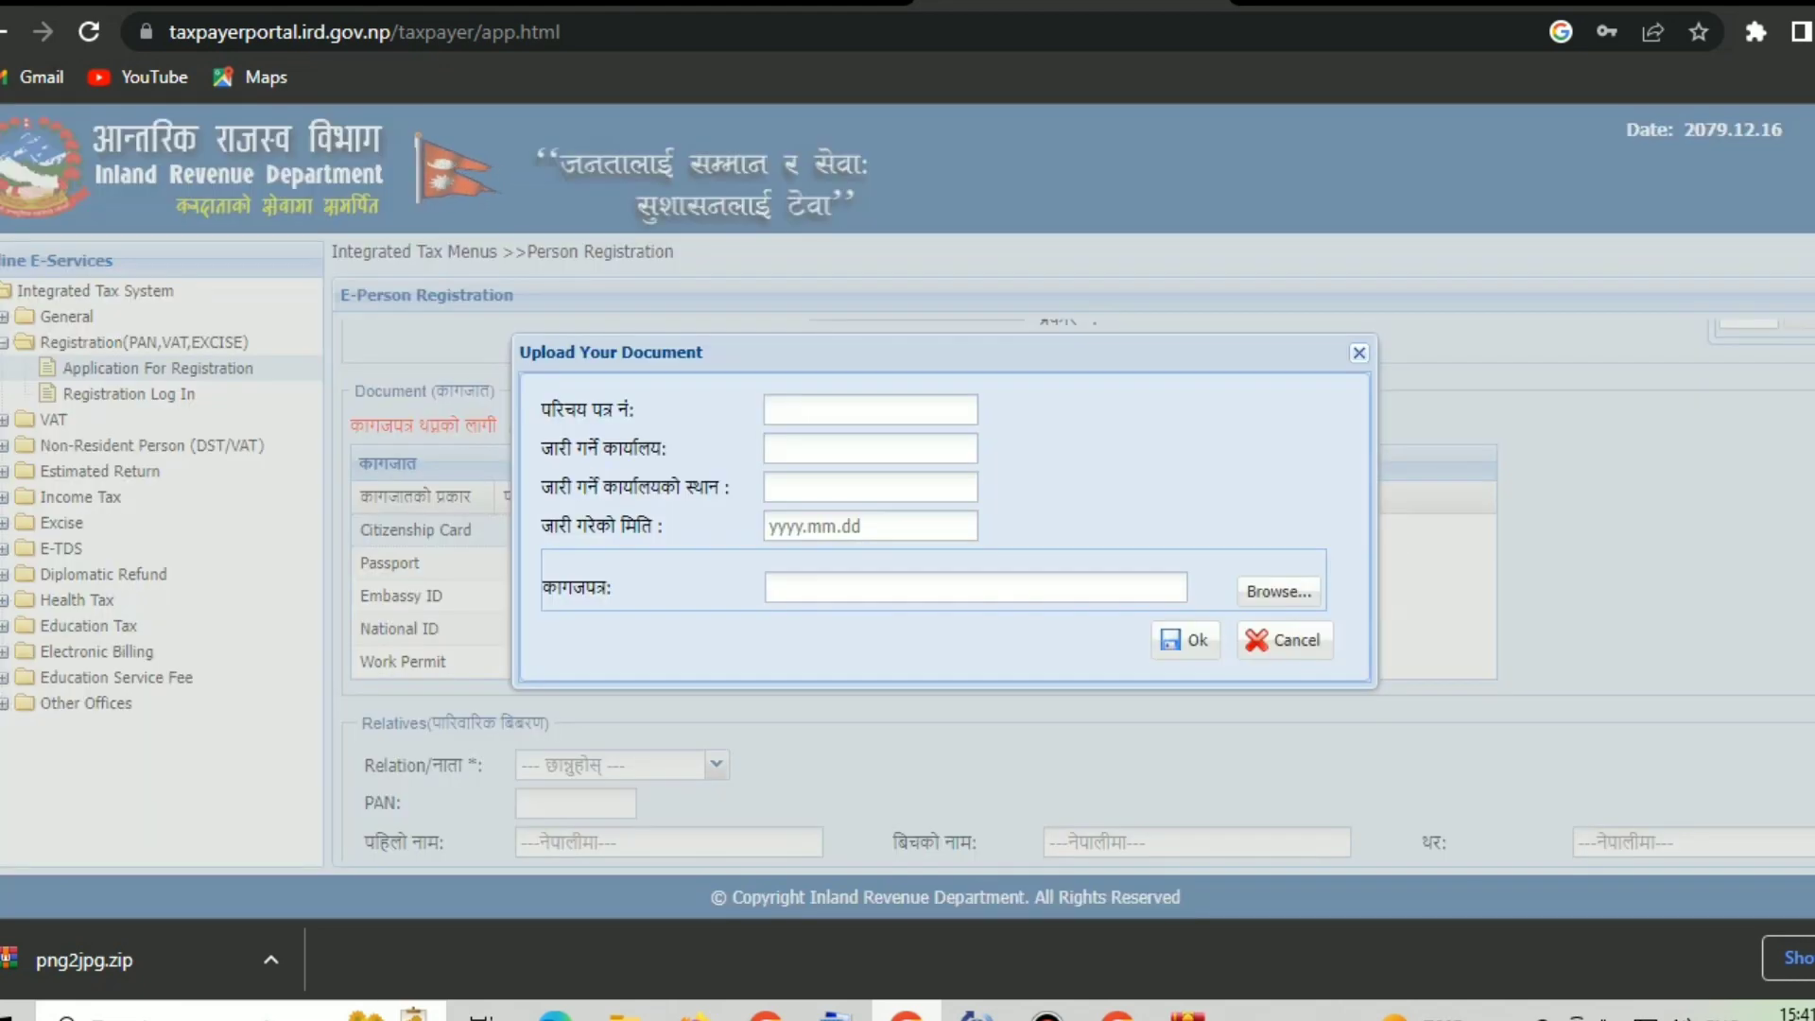
{"action": "left_click", "coordinate": [870, 409]}
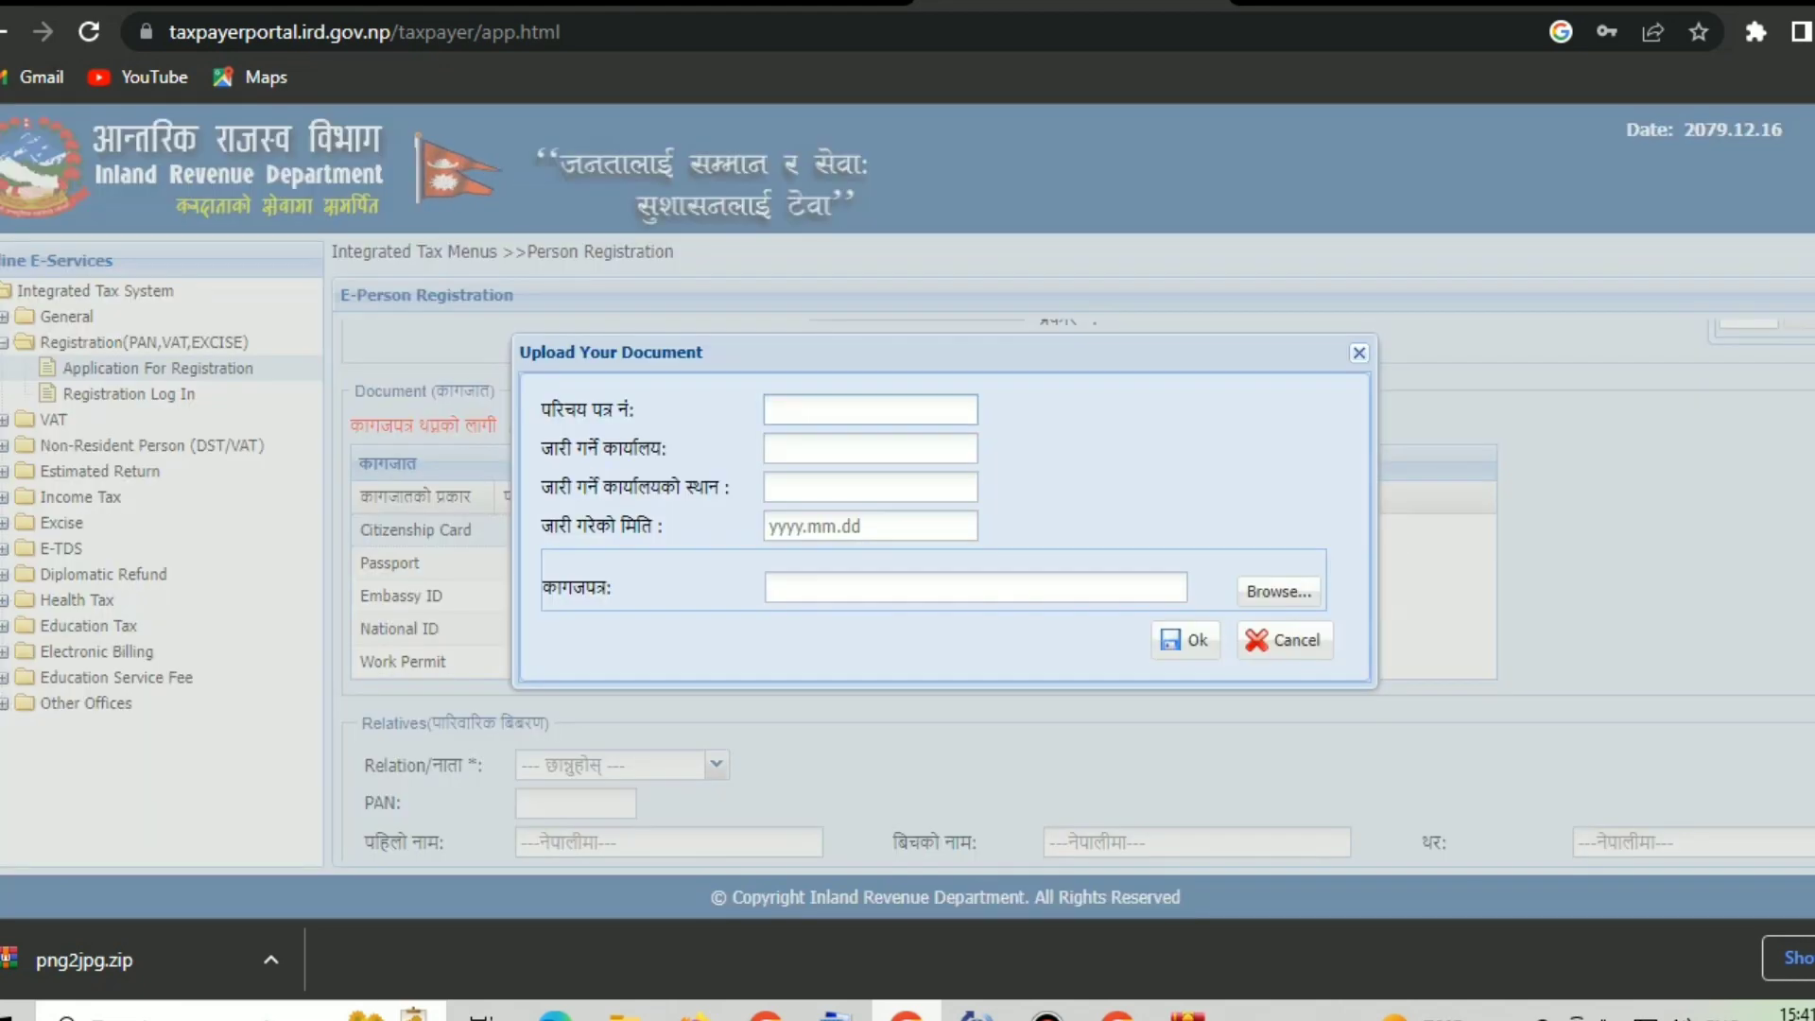
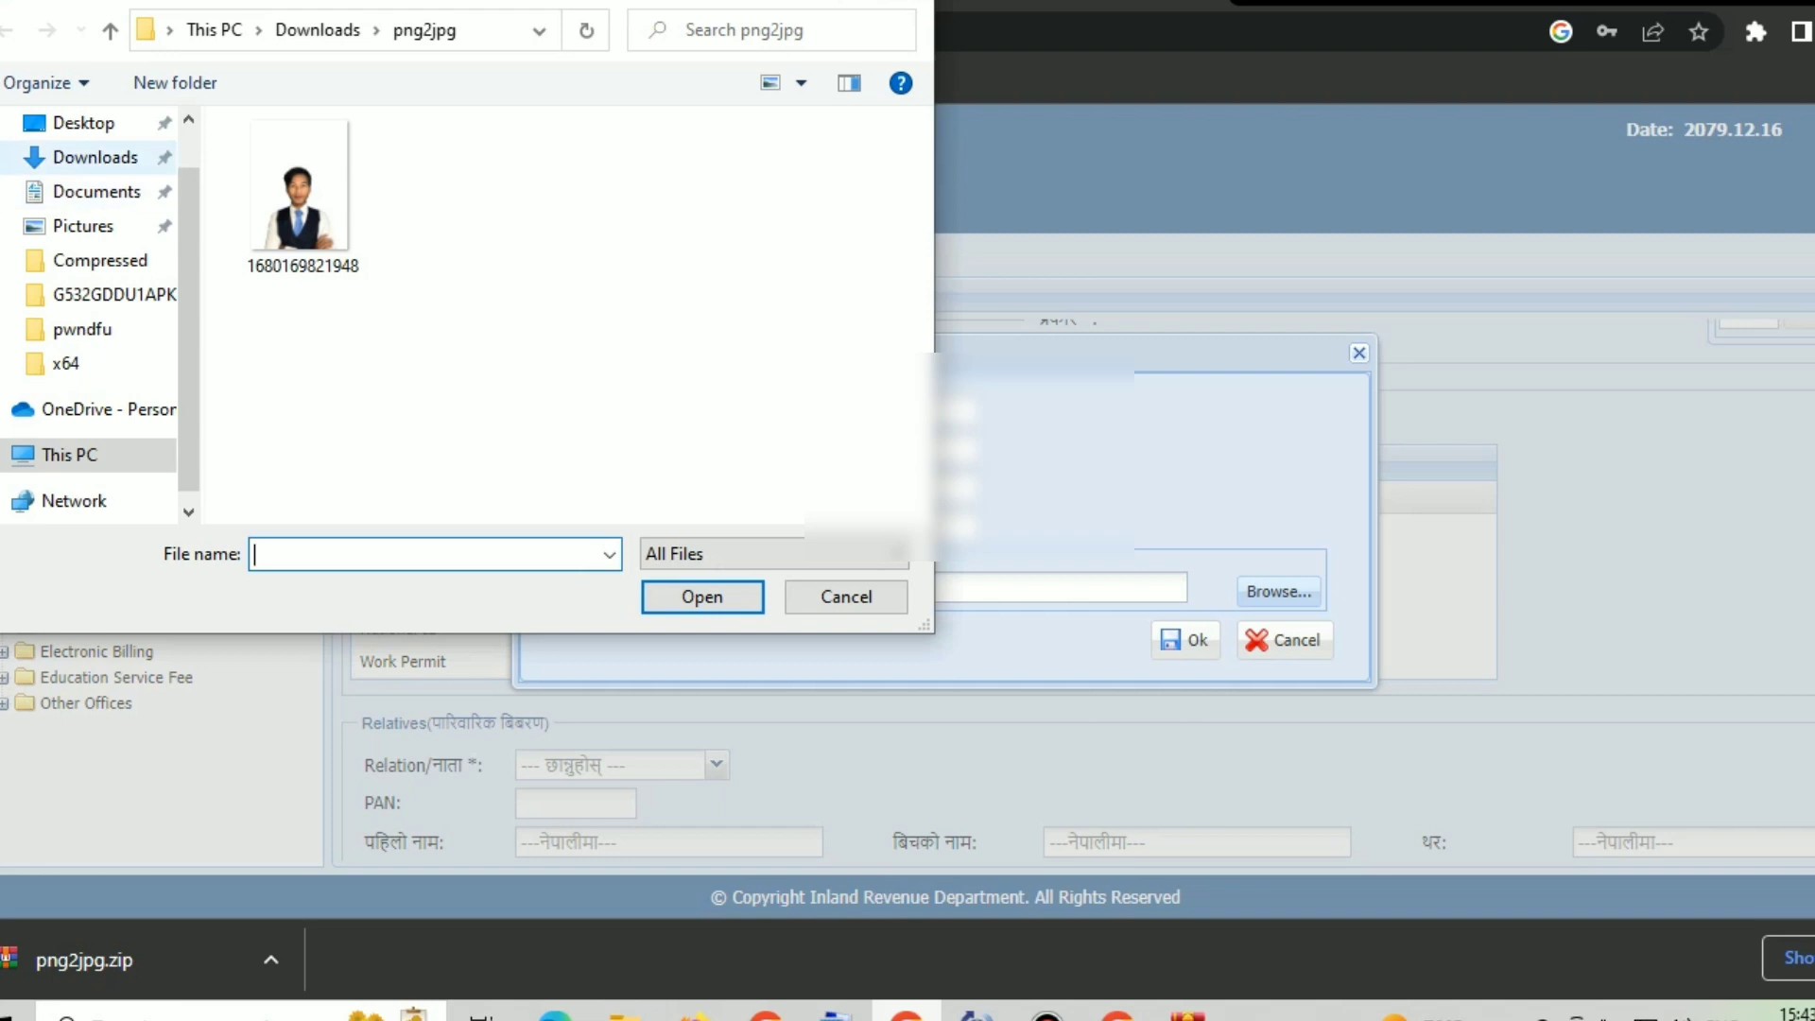
{"action": "key", "text": "alt+Up"}
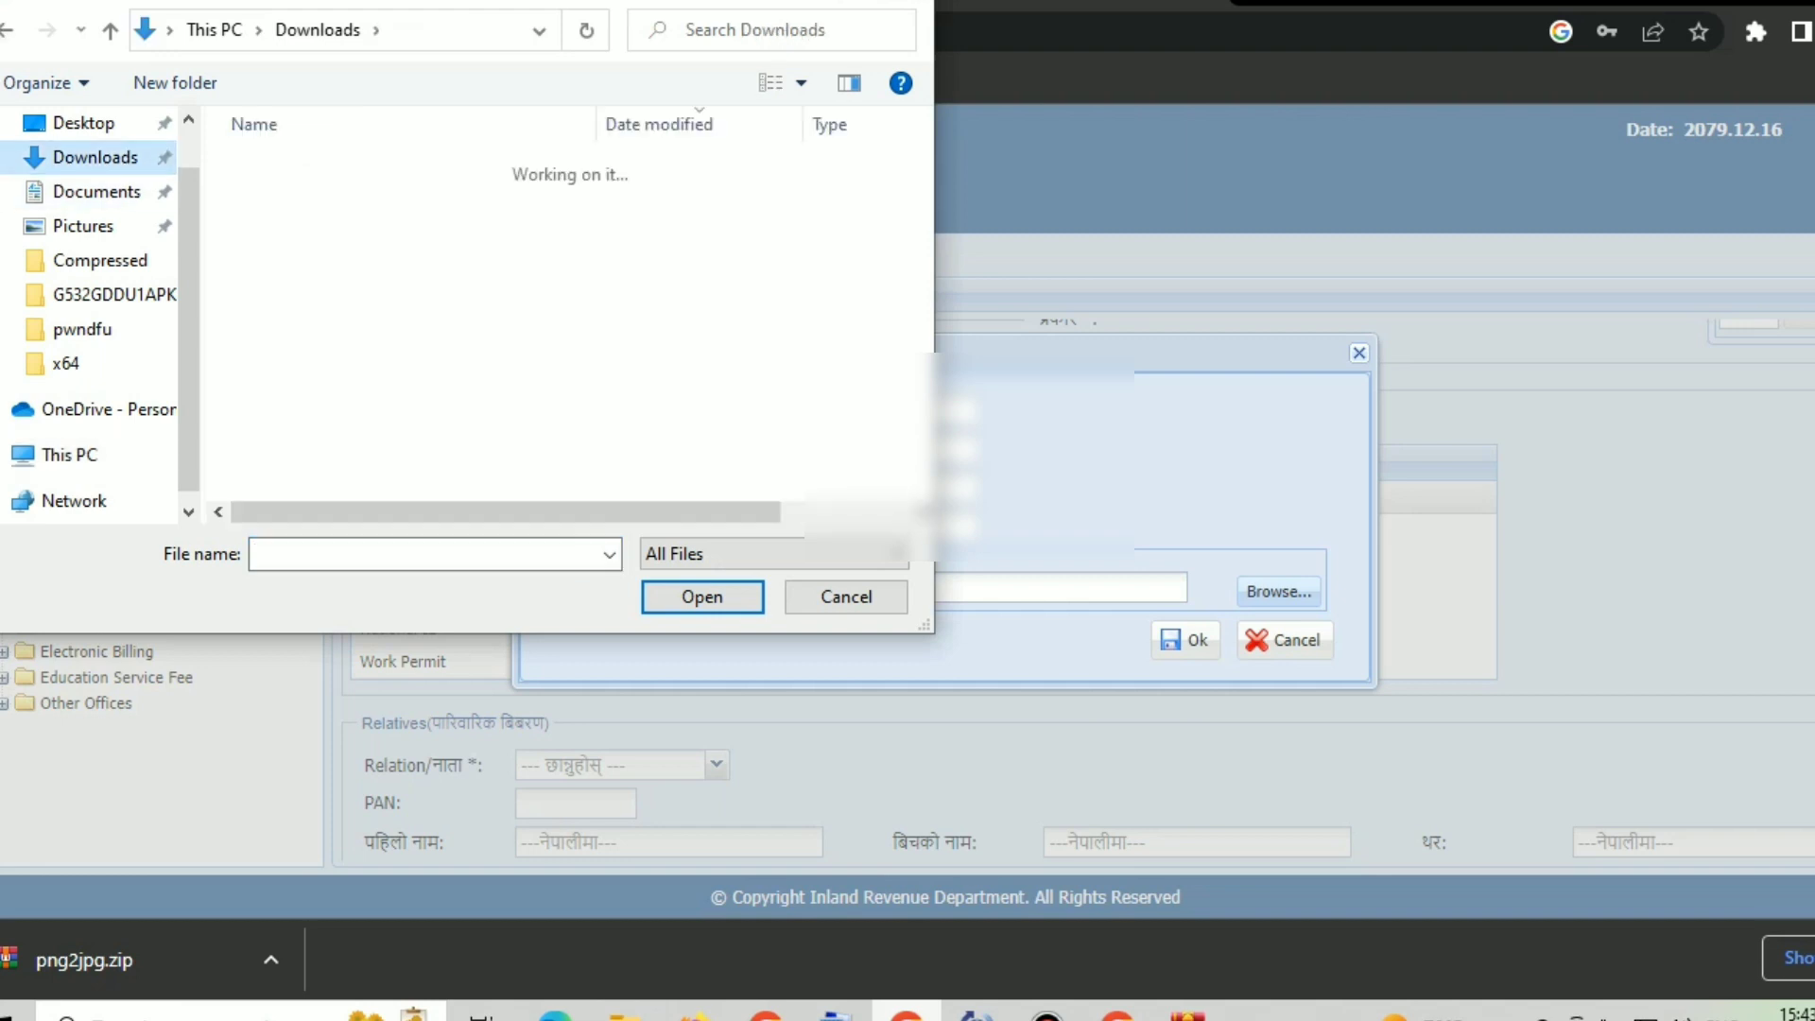
{"action": "left_click", "coordinate": [331, 262]}
{"action": "key", "text": "Return"}
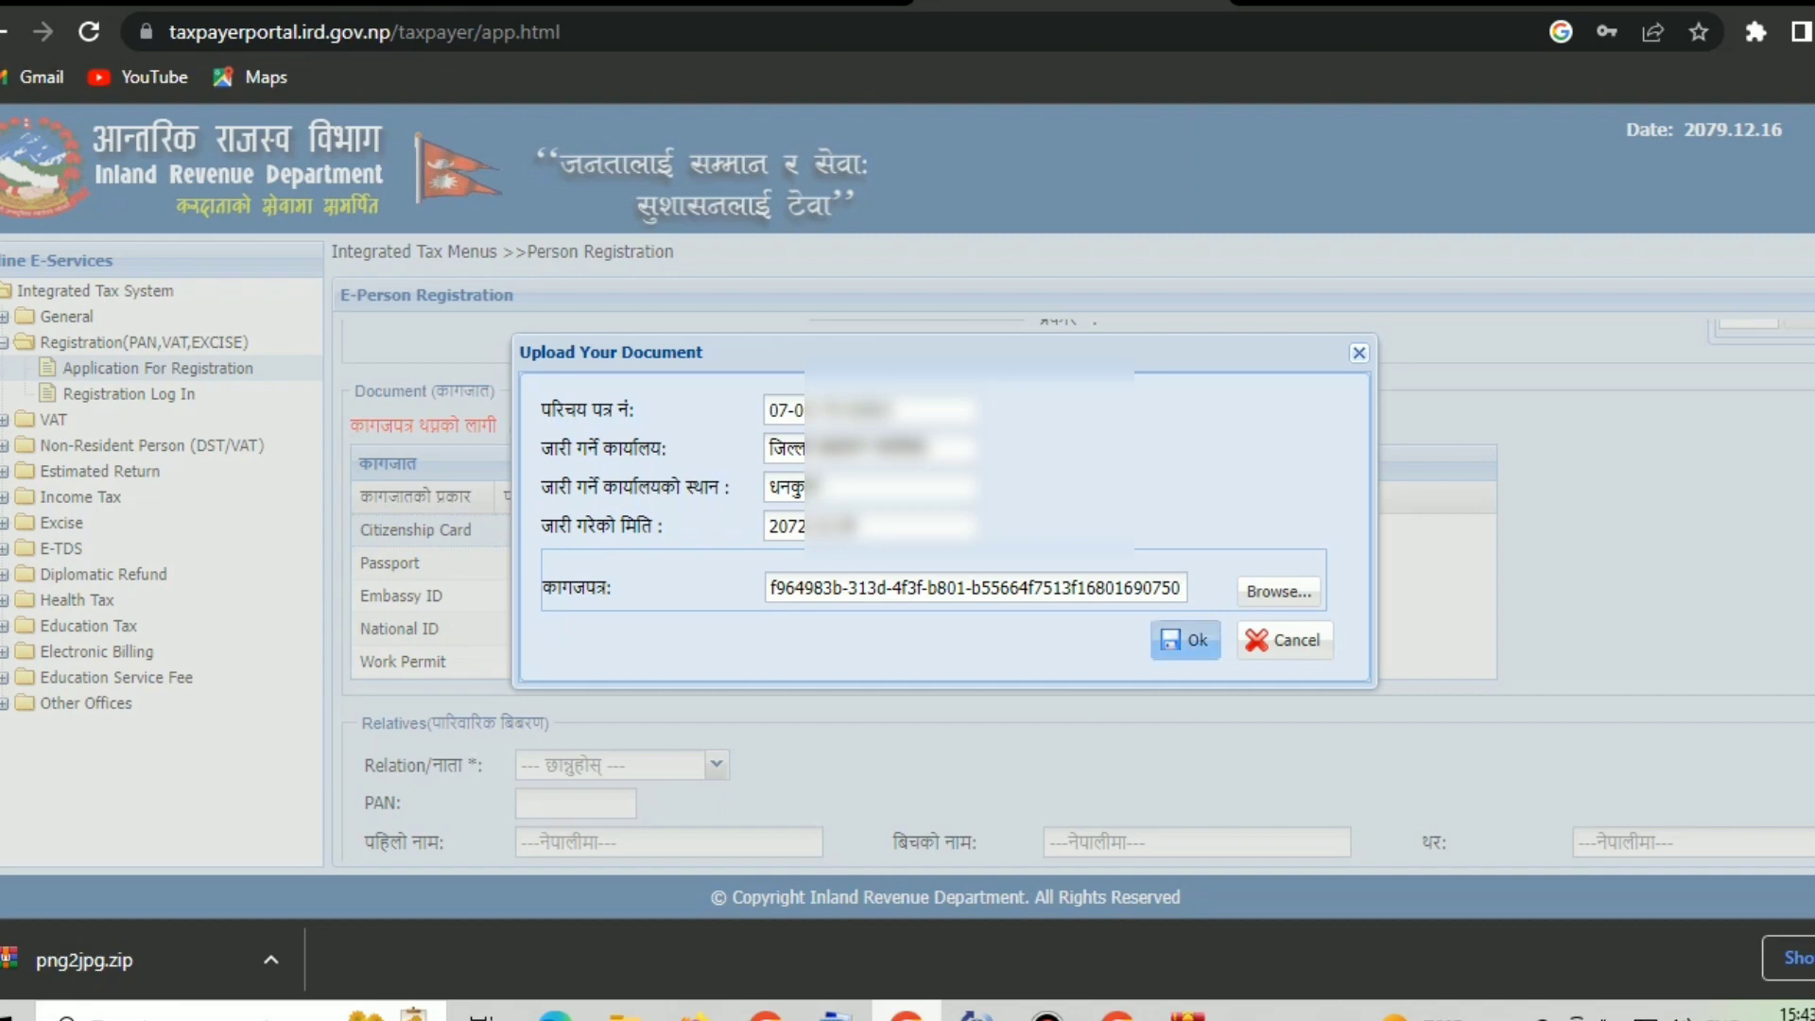
{"action": "left_click", "coordinate": [1186, 640]}
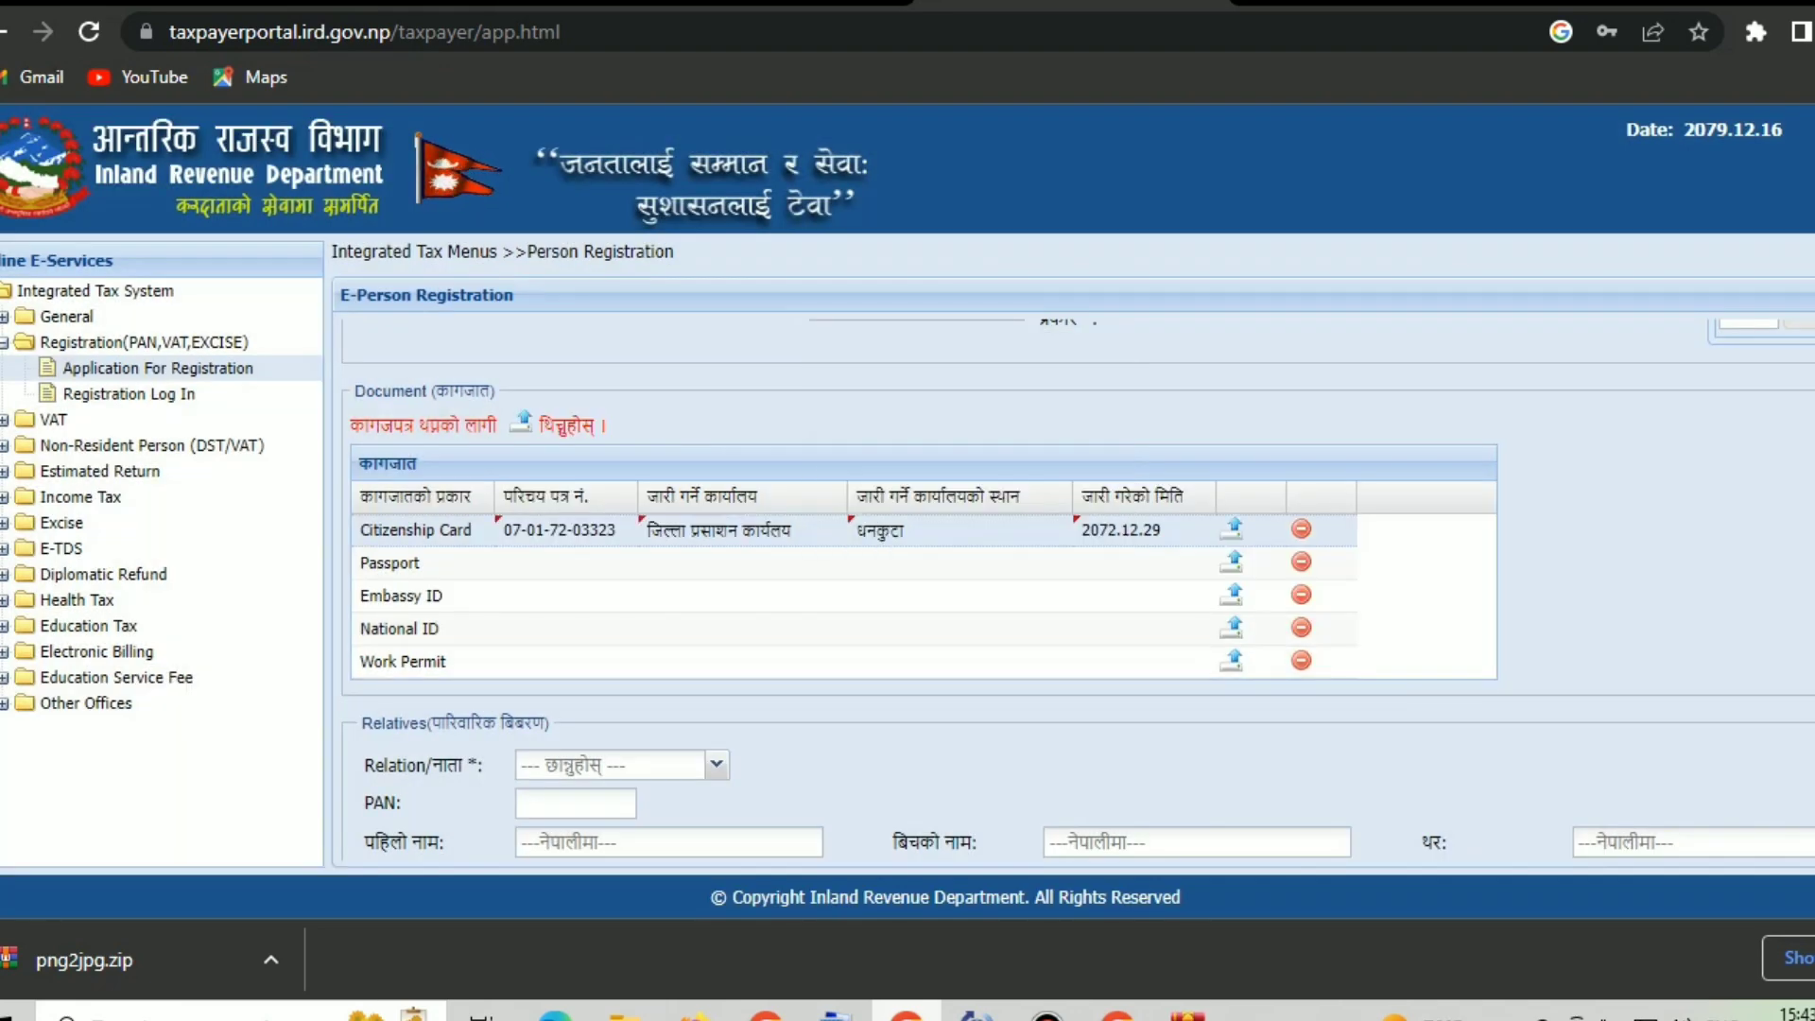
Step: Add the father (बुवा) with his Nepali and English names and citizenship number to Relatives Information
{"action": "scroll", "coordinate": [1077, 577], "scroll_direction": "down", "scroll_amount": 3}
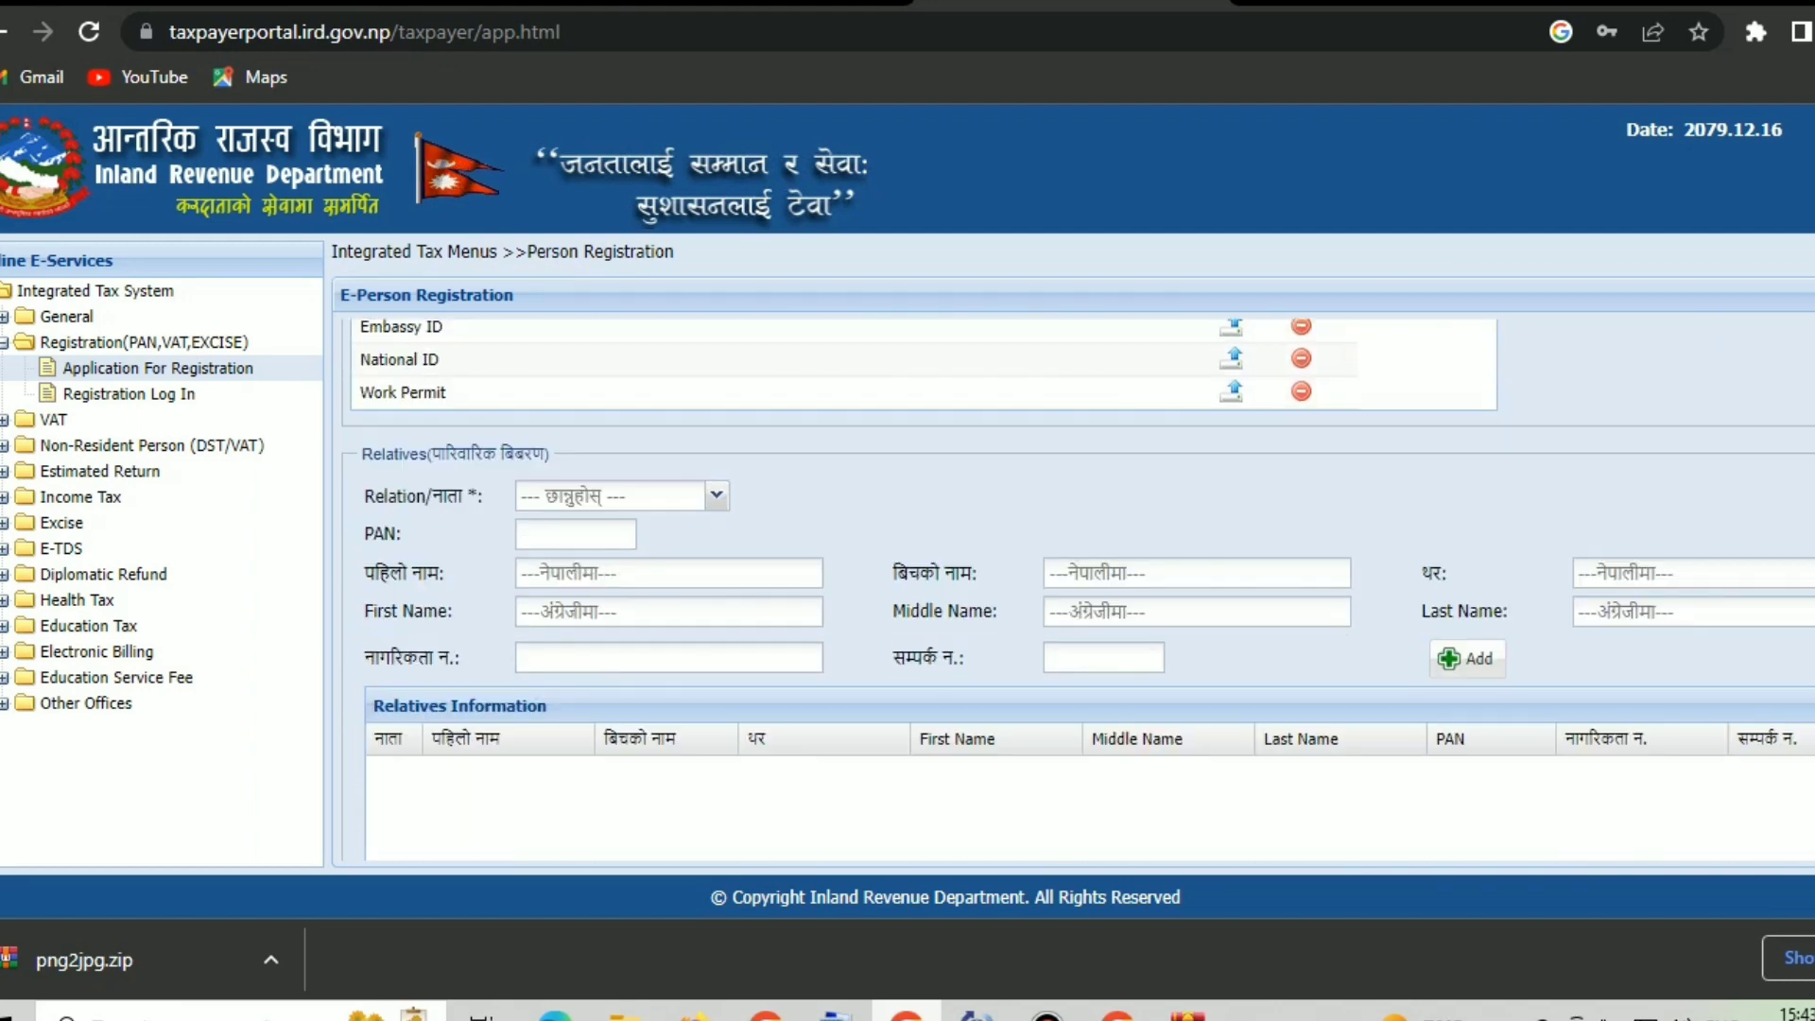
{"action": "left_click", "coordinate": [716, 495]}
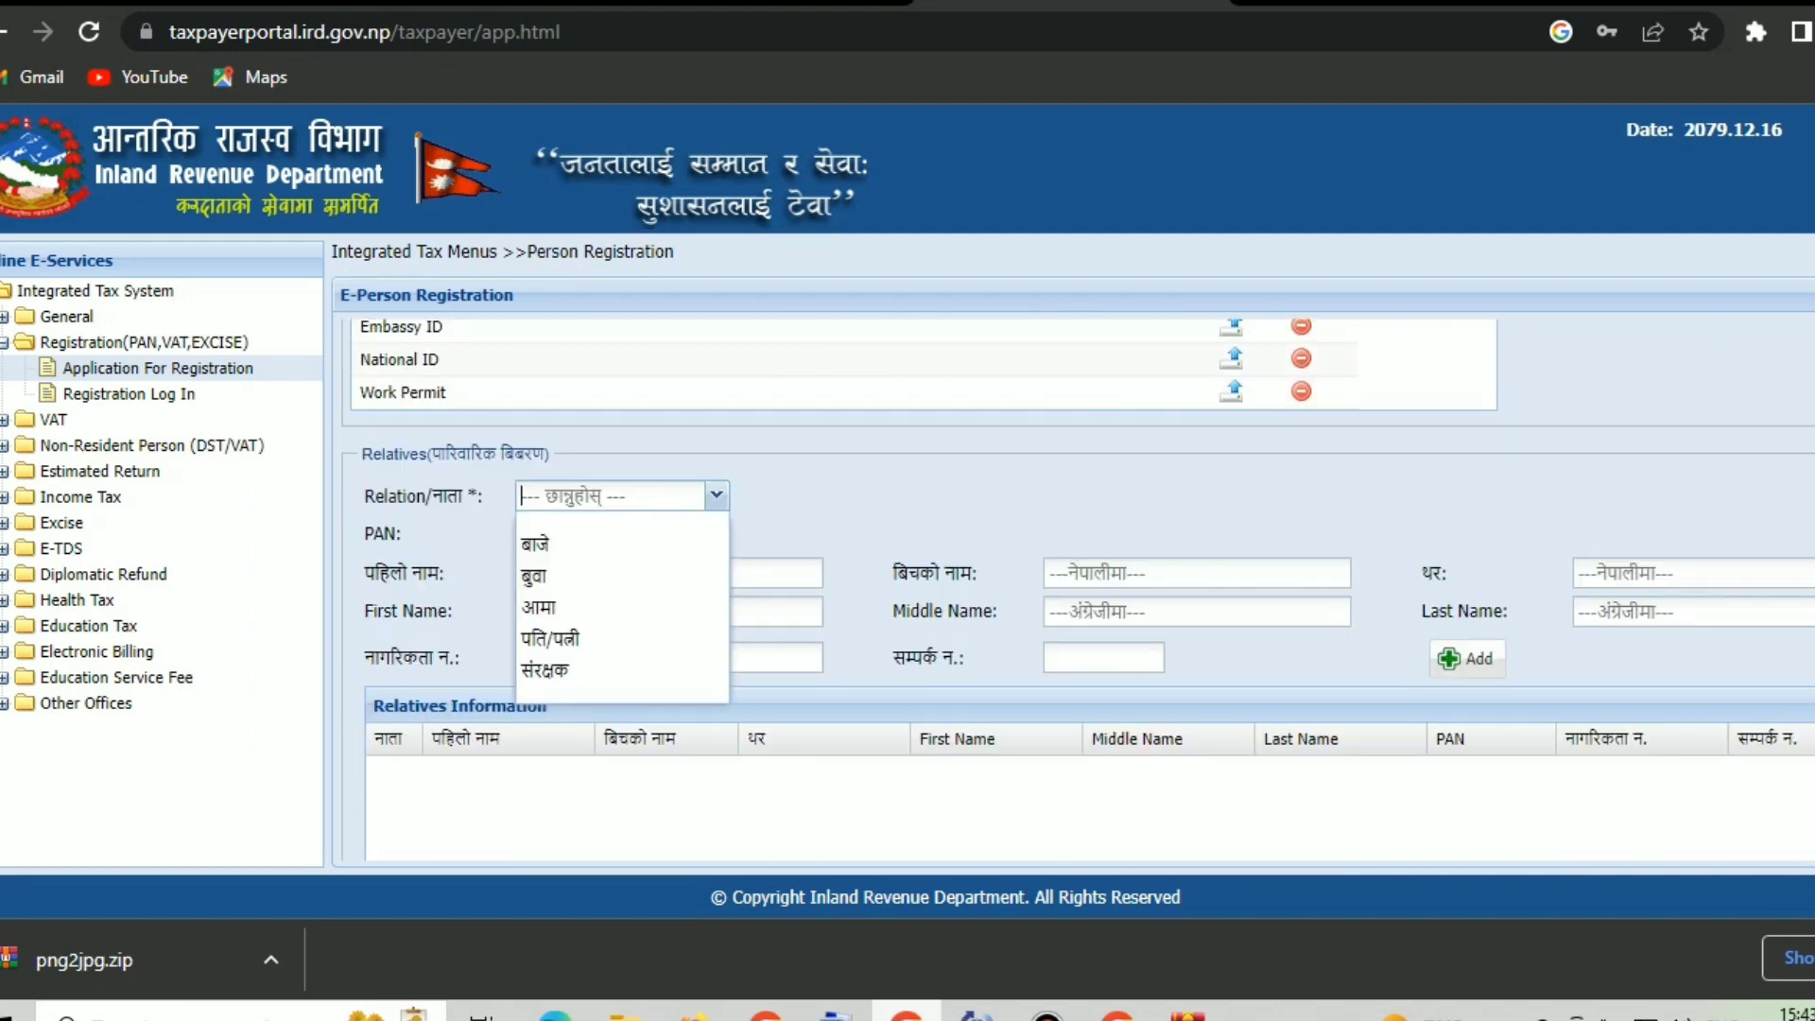
{"action": "left_click", "coordinate": [534, 574]}
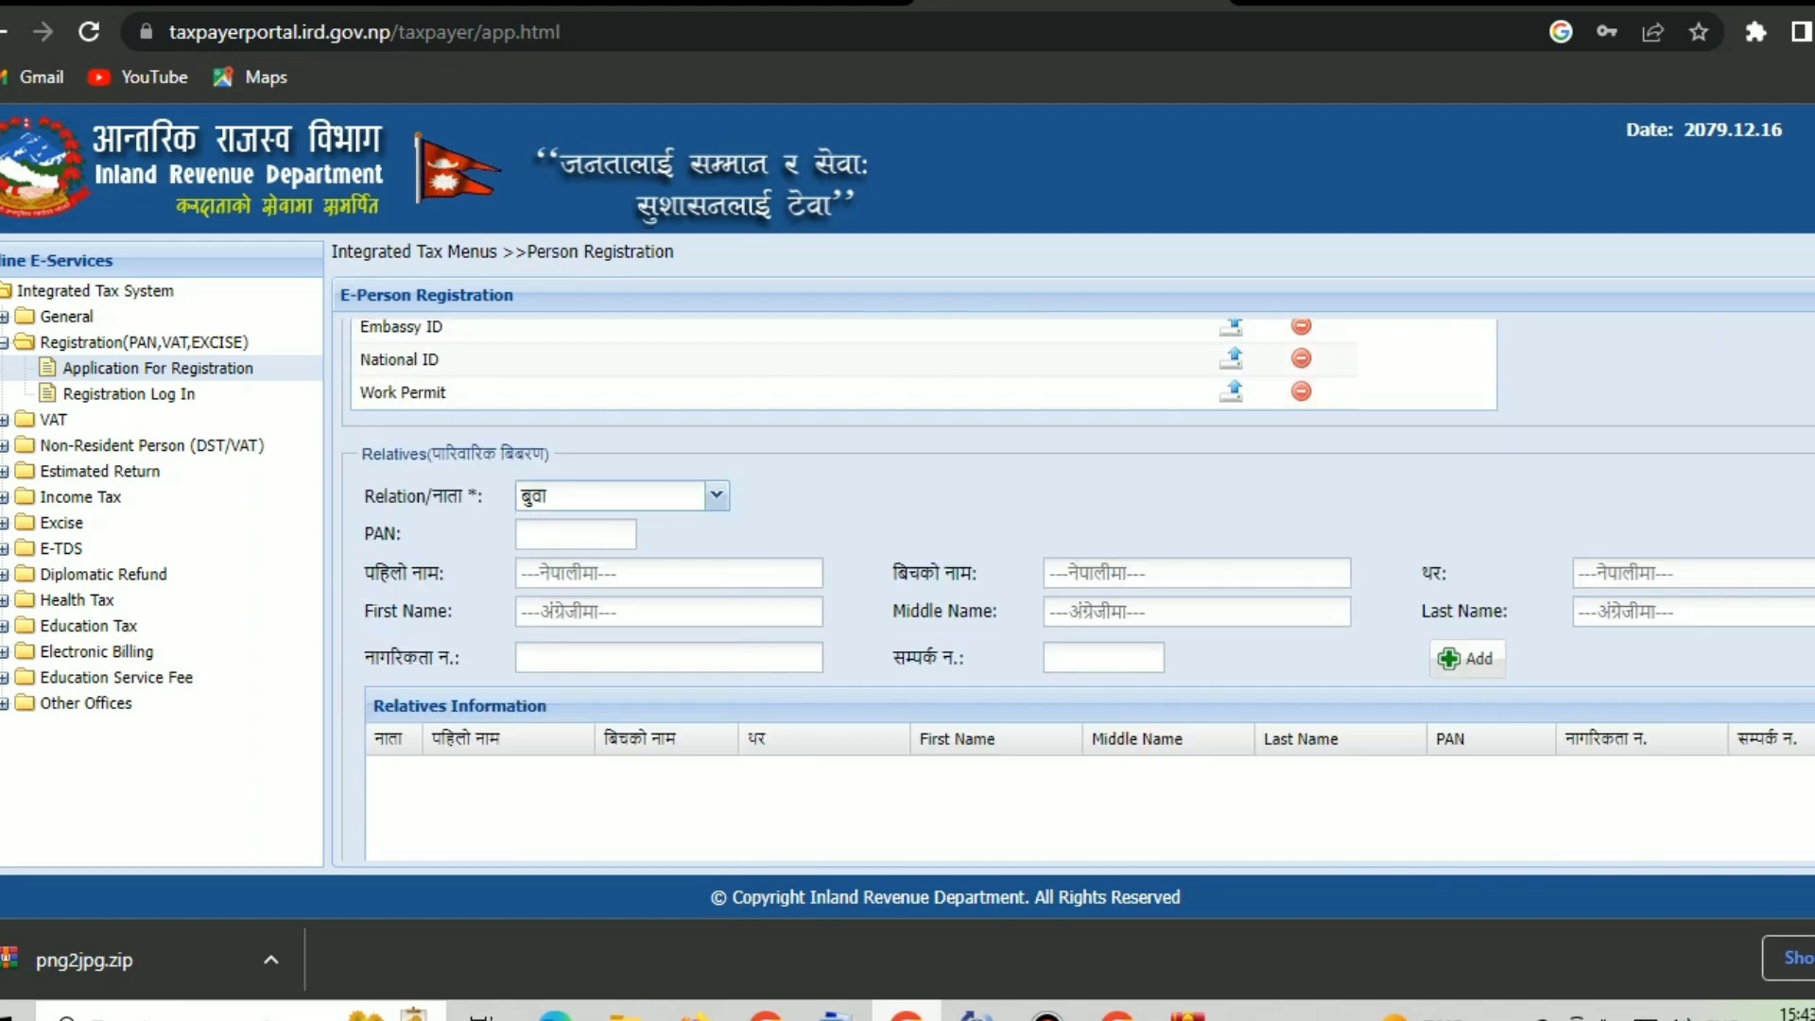
{"action": "left_click", "coordinate": [668, 611]}
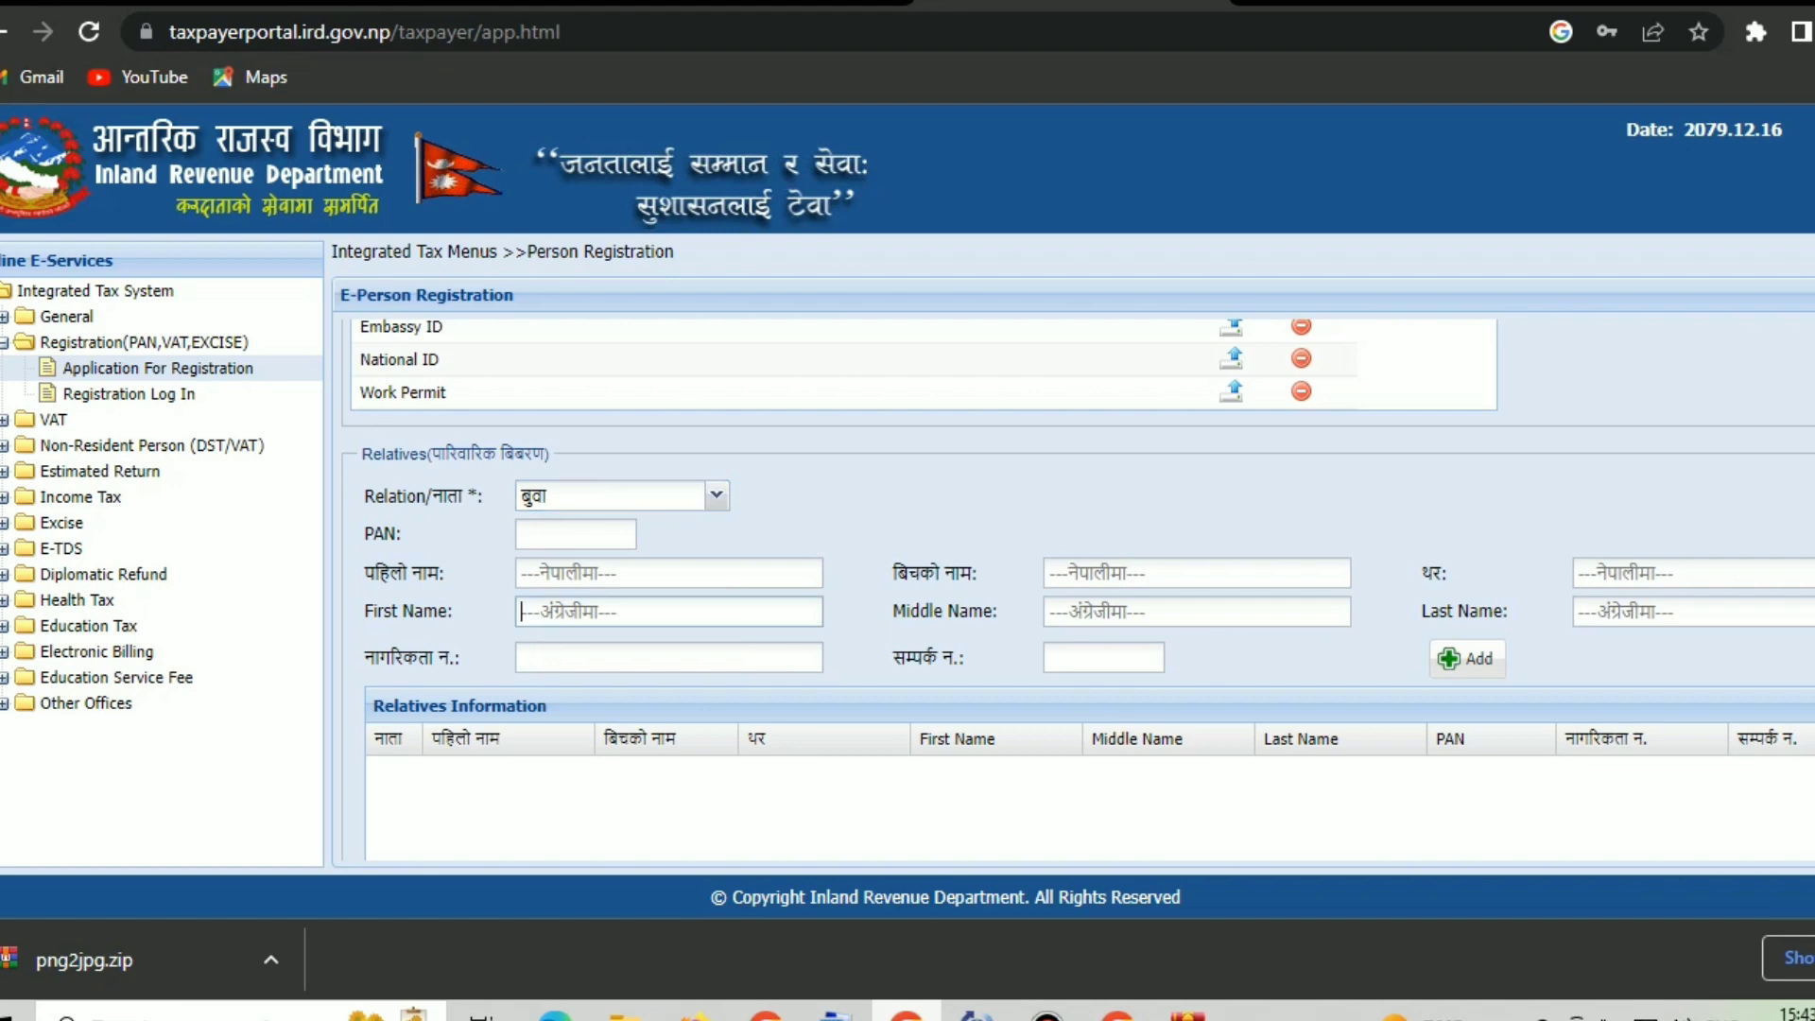
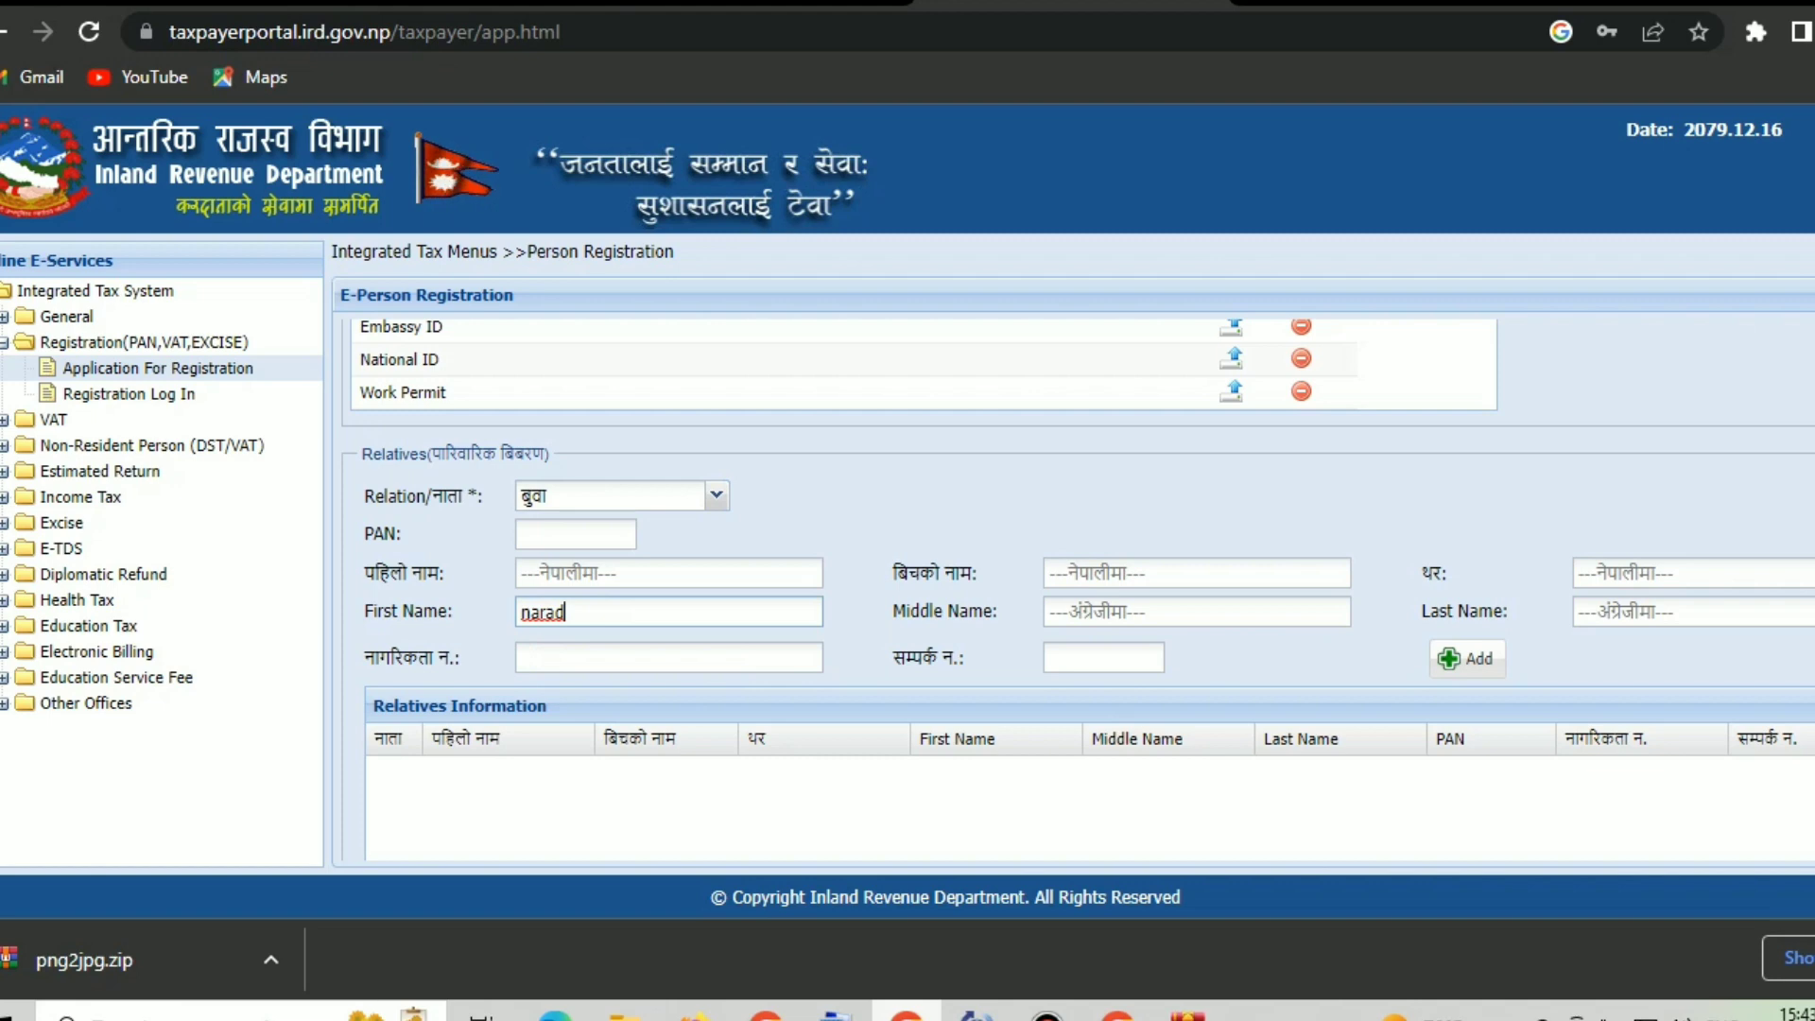
{"action": "left_click", "coordinate": [1195, 611]}
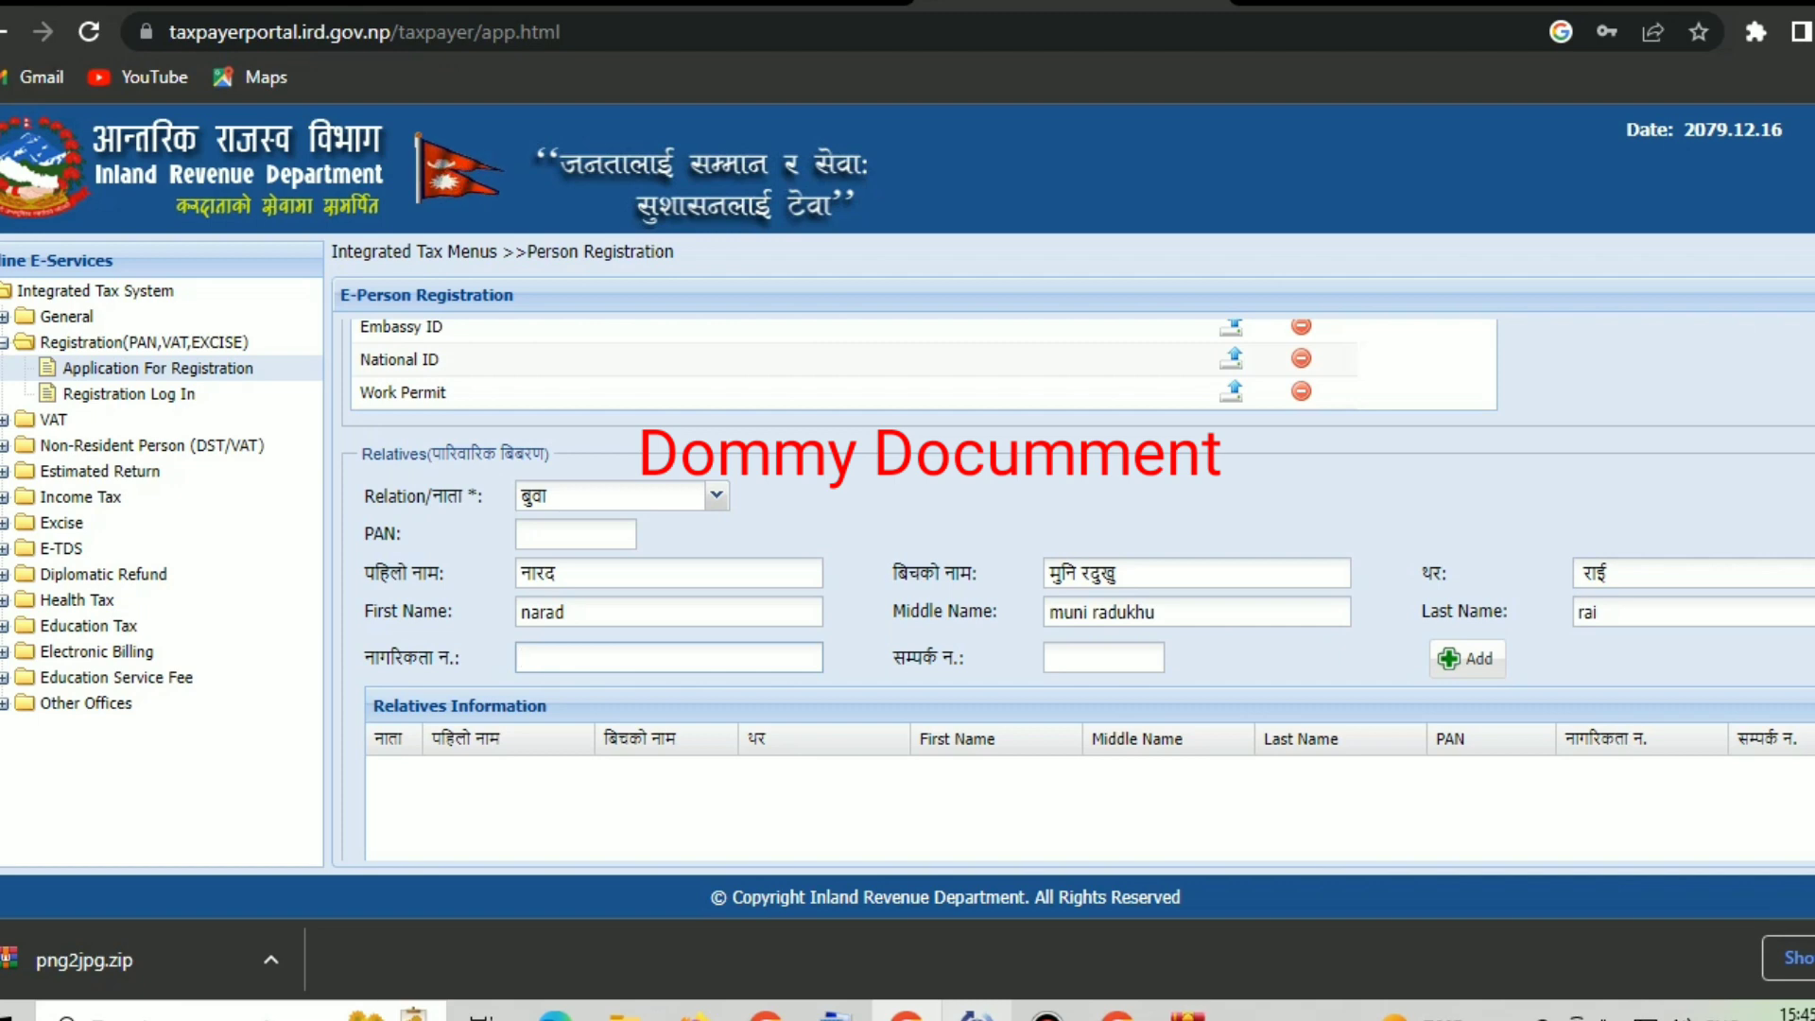
{"action": "scroll", "coordinate": [1077, 586], "scroll_direction": "down", "scroll_amount": 2}
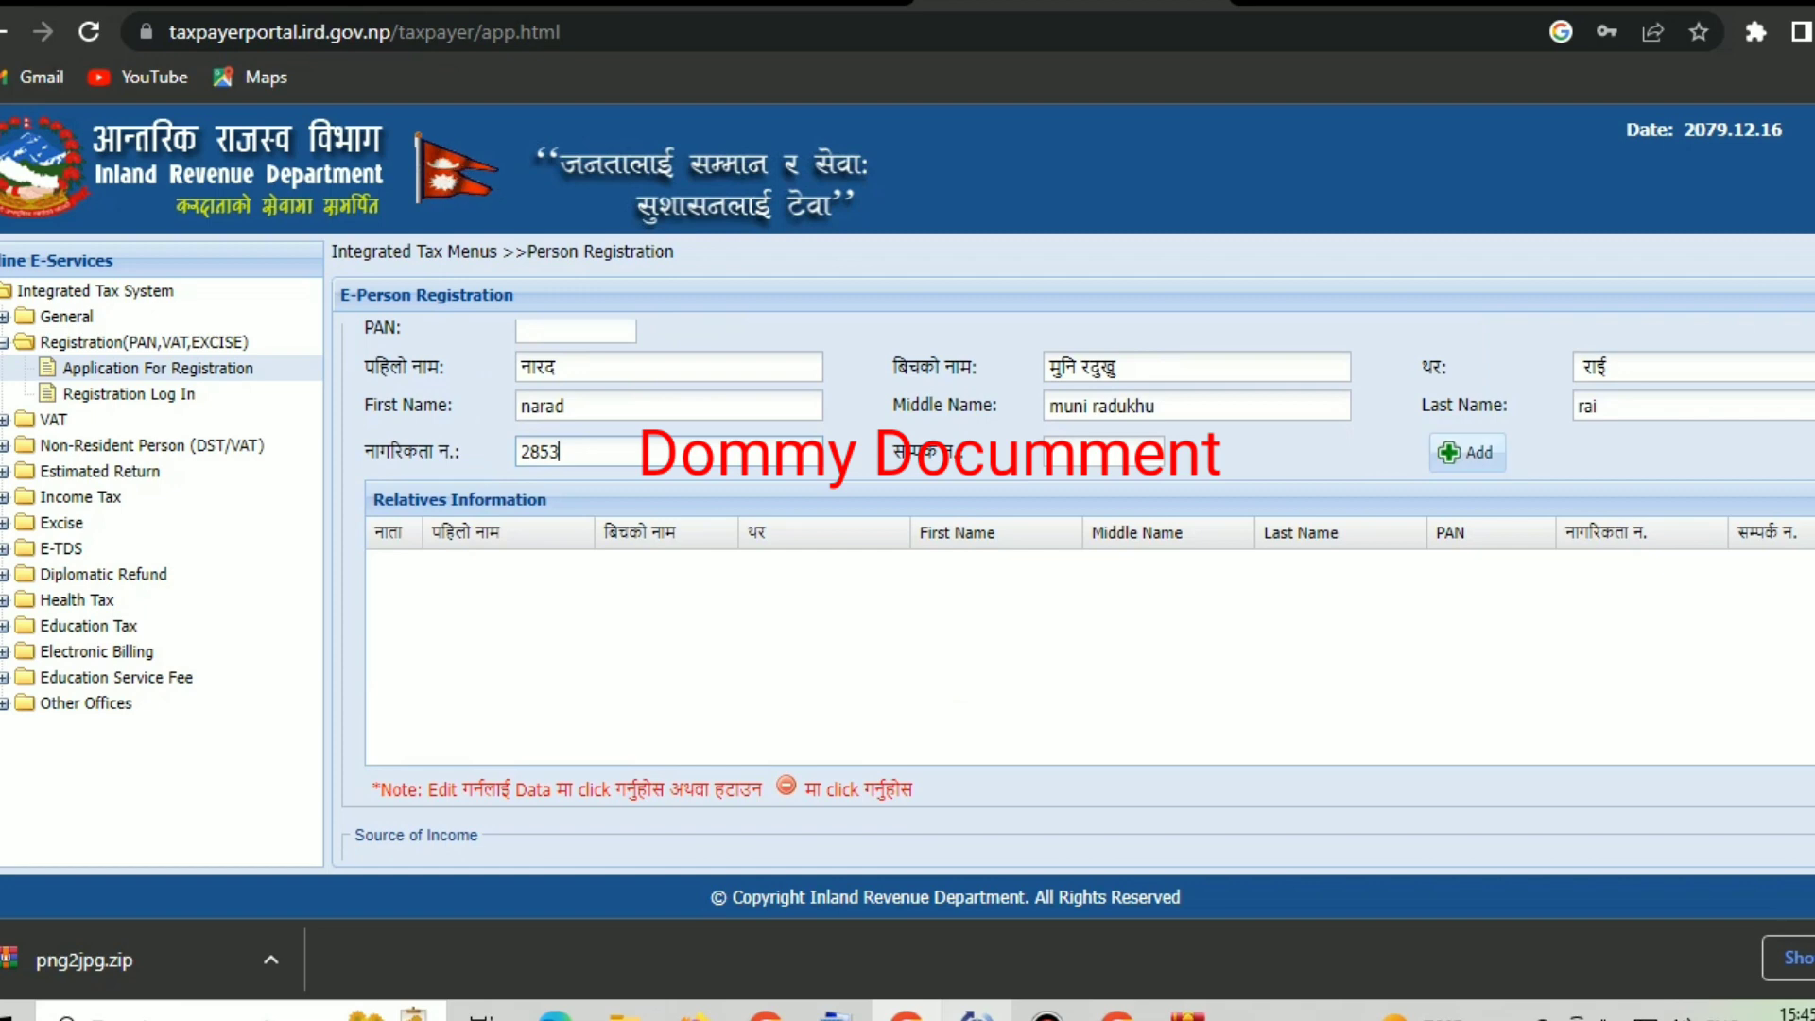
{"action": "left_click", "coordinate": [1466, 451]}
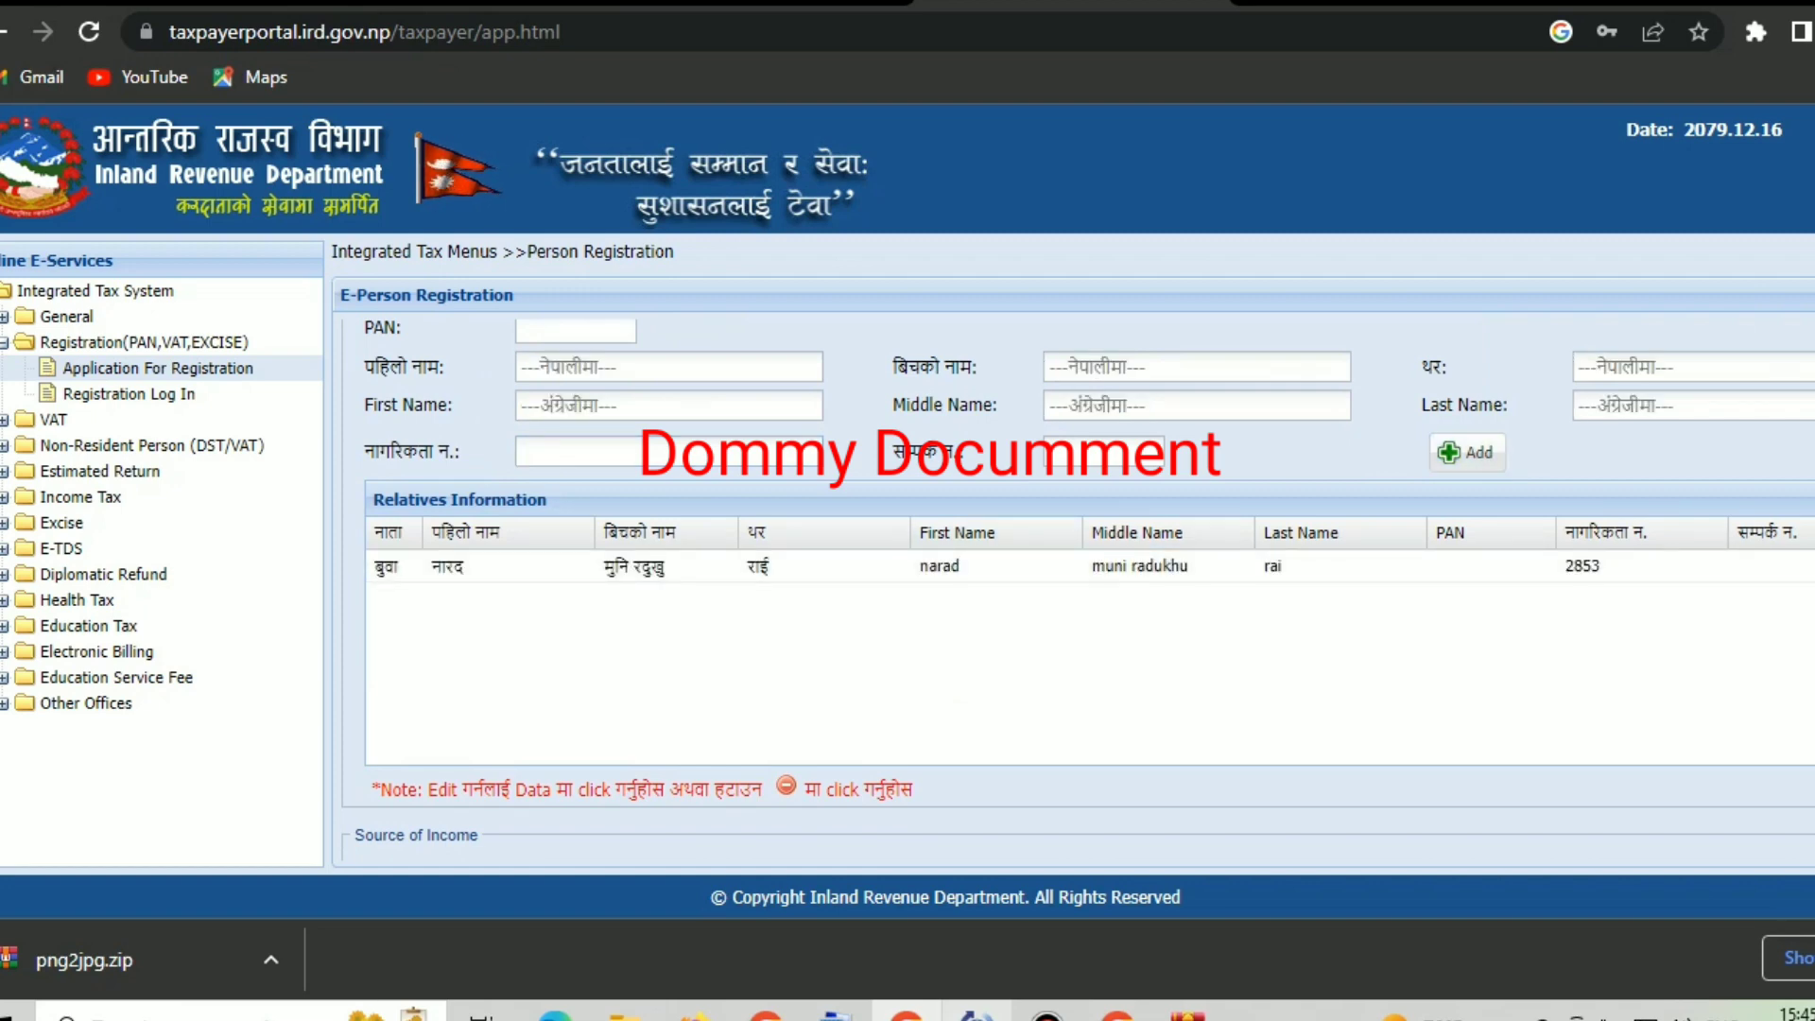
{"action": "scroll", "coordinate": [1078, 586], "scroll_direction": "down", "scroll_amount": 1}
{"action": "scroll", "coordinate": [1078, 586], "scroll_direction": "down", "scroll_amount": 2}
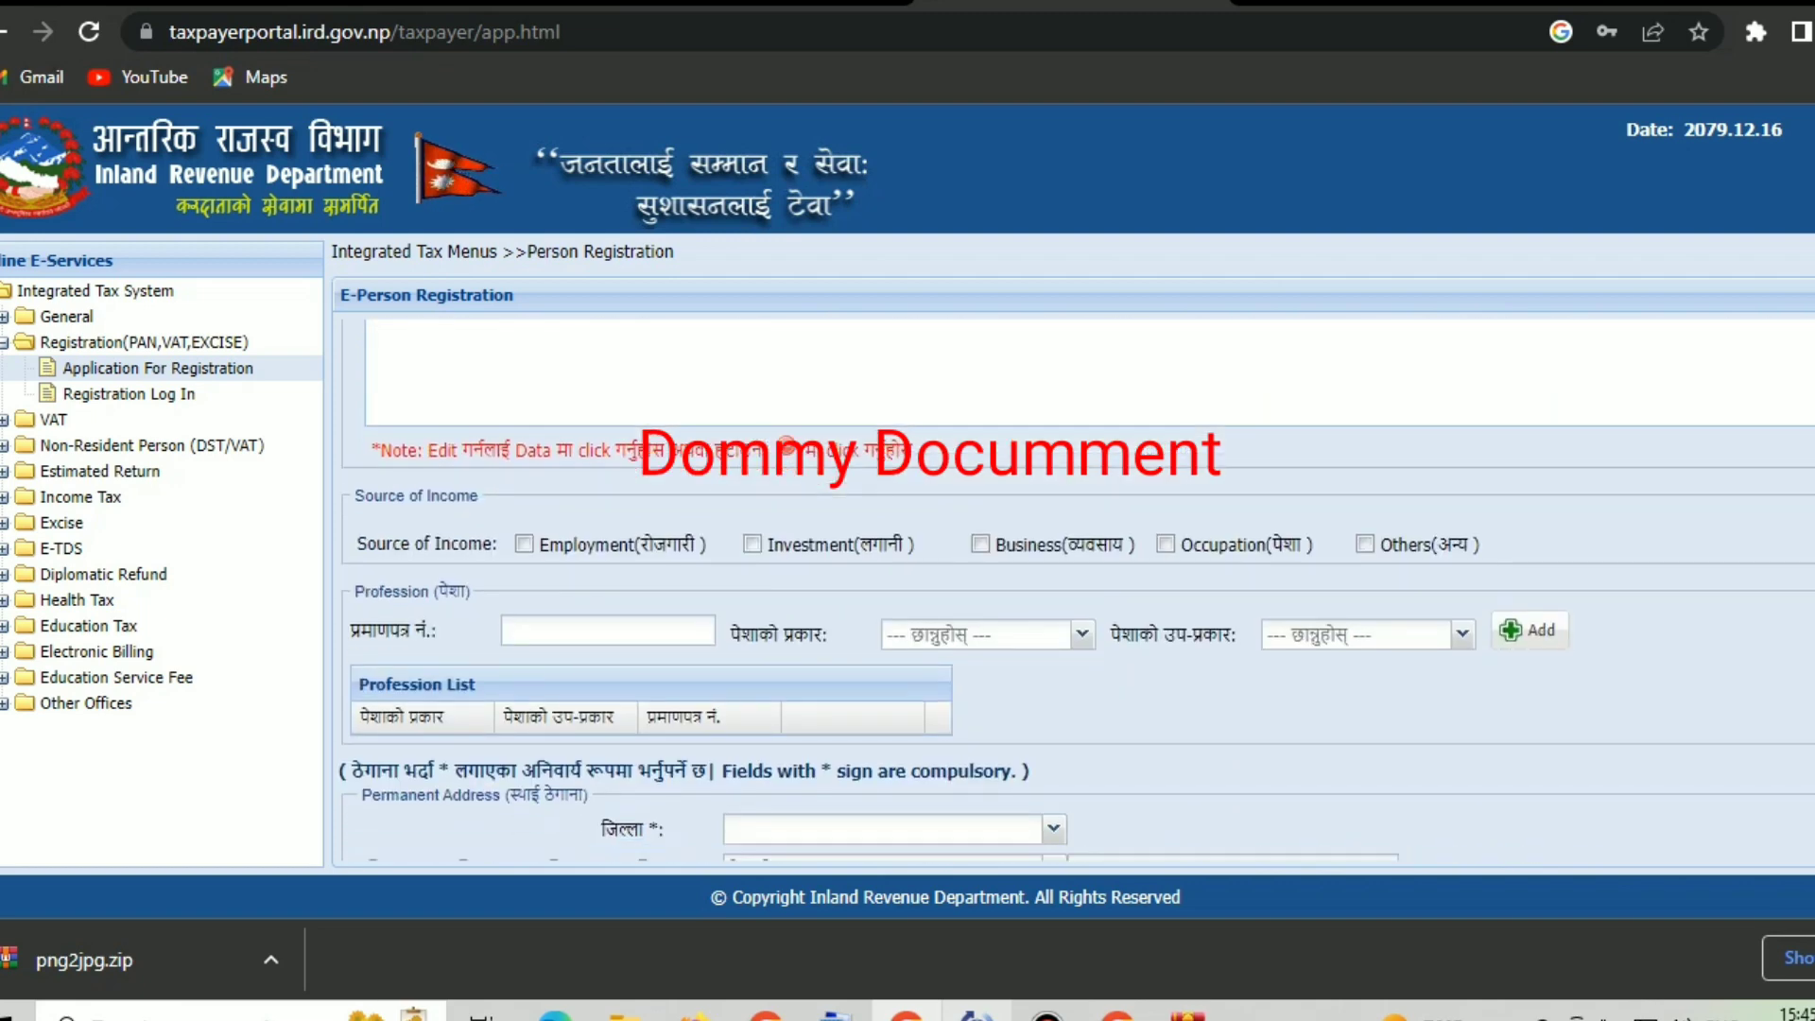
Step: Tick Others (अन्य) as the source of income
{"action": "left_click", "coordinate": [1363, 544]}
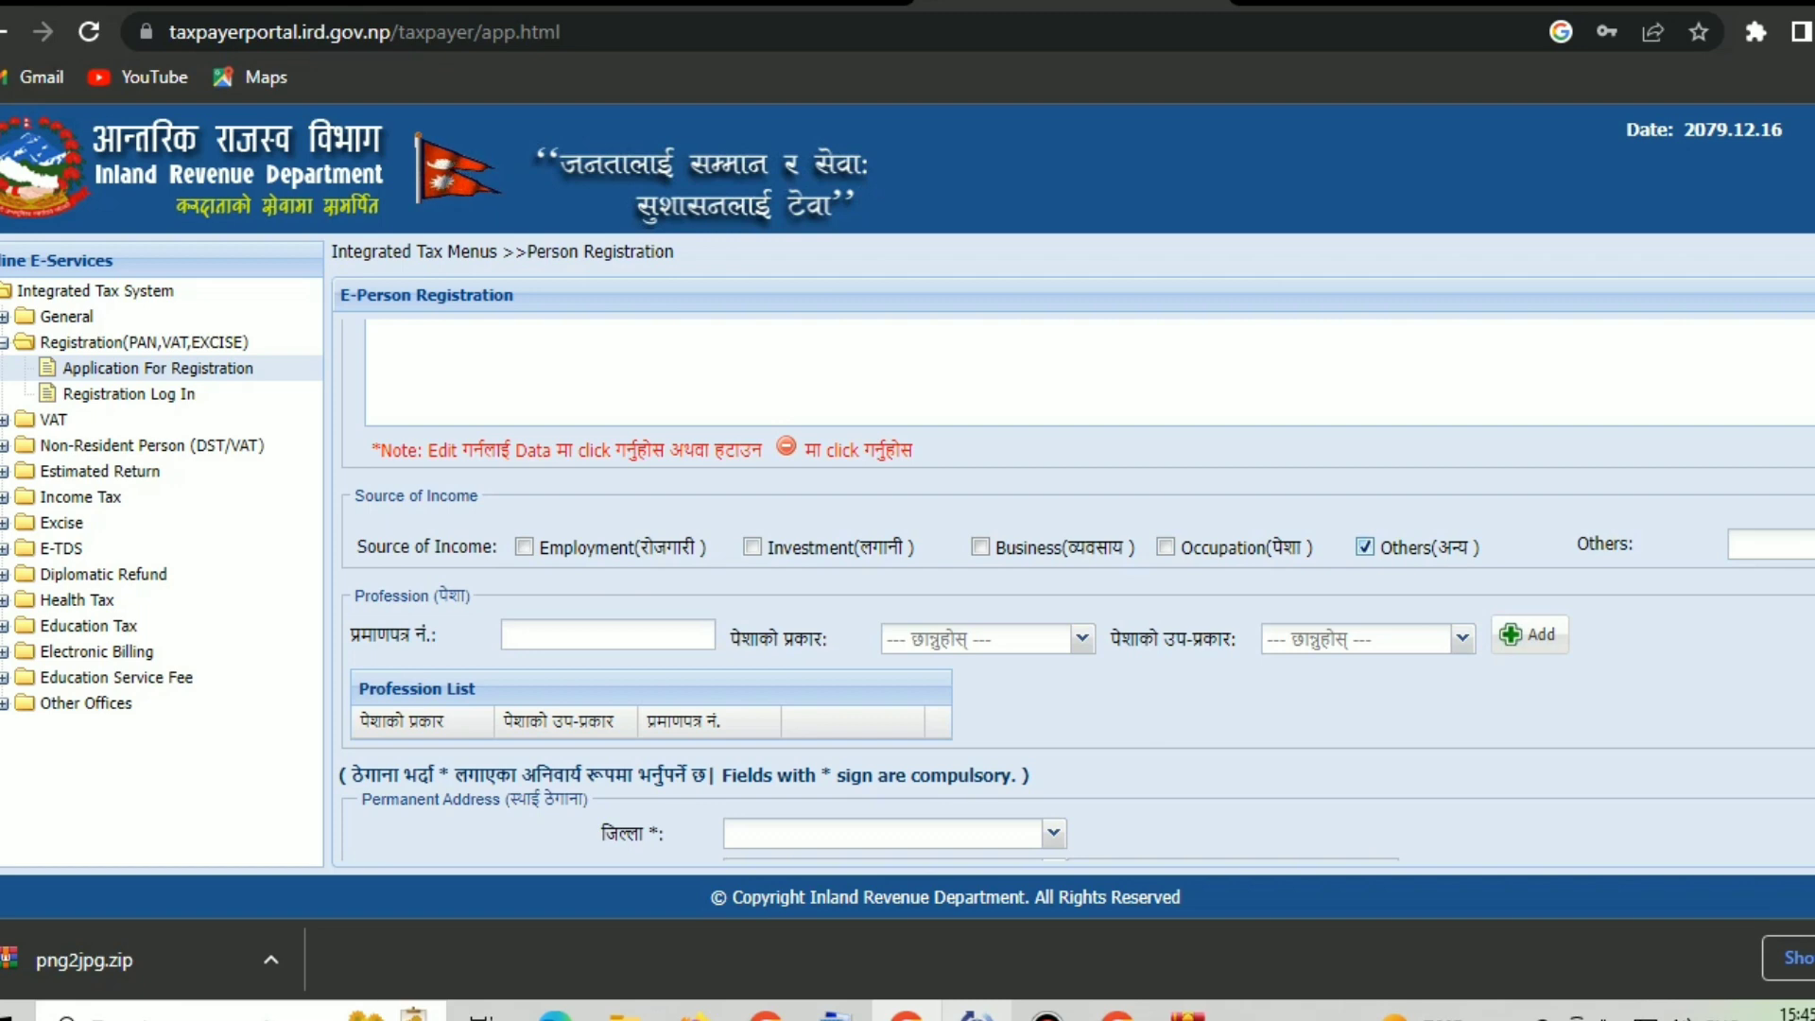
{"action": "scroll", "coordinate": [1075, 602], "scroll_direction": "down", "scroll_amount": 4}
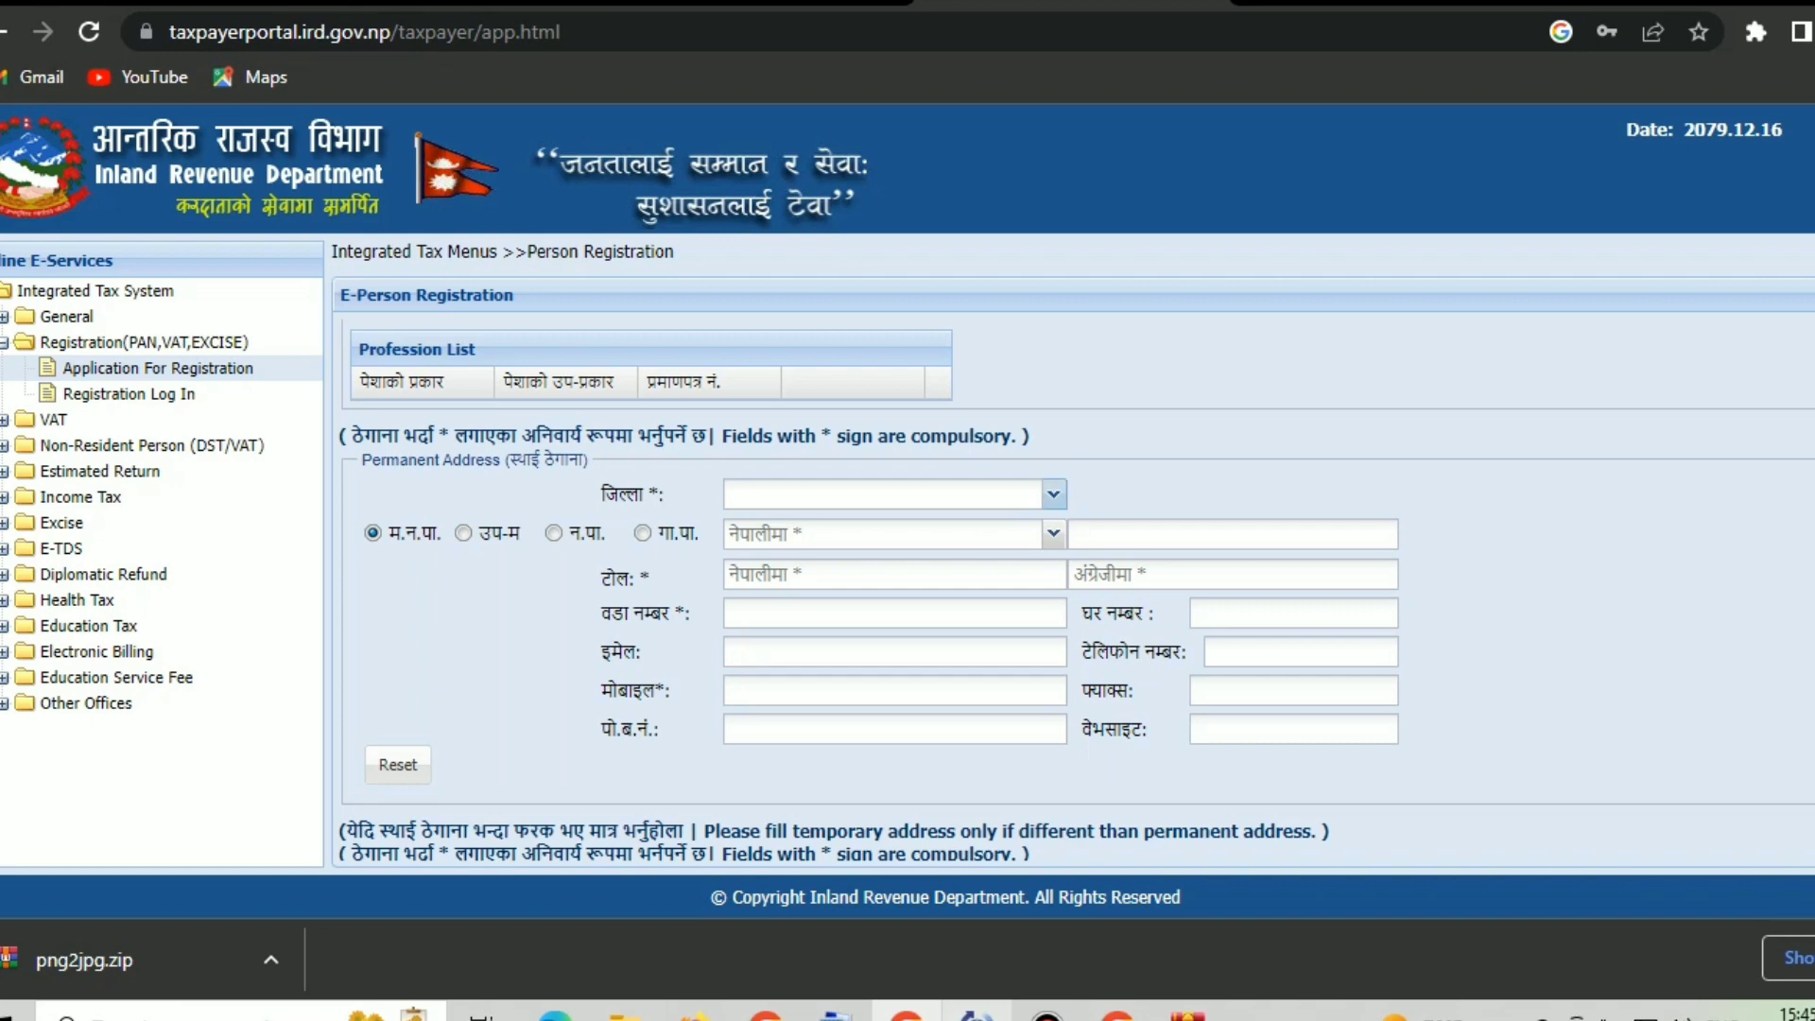
Step: Choose the permanent-address district and enter the website techsensa.com
{"action": "left_click", "coordinate": [1053, 493]}
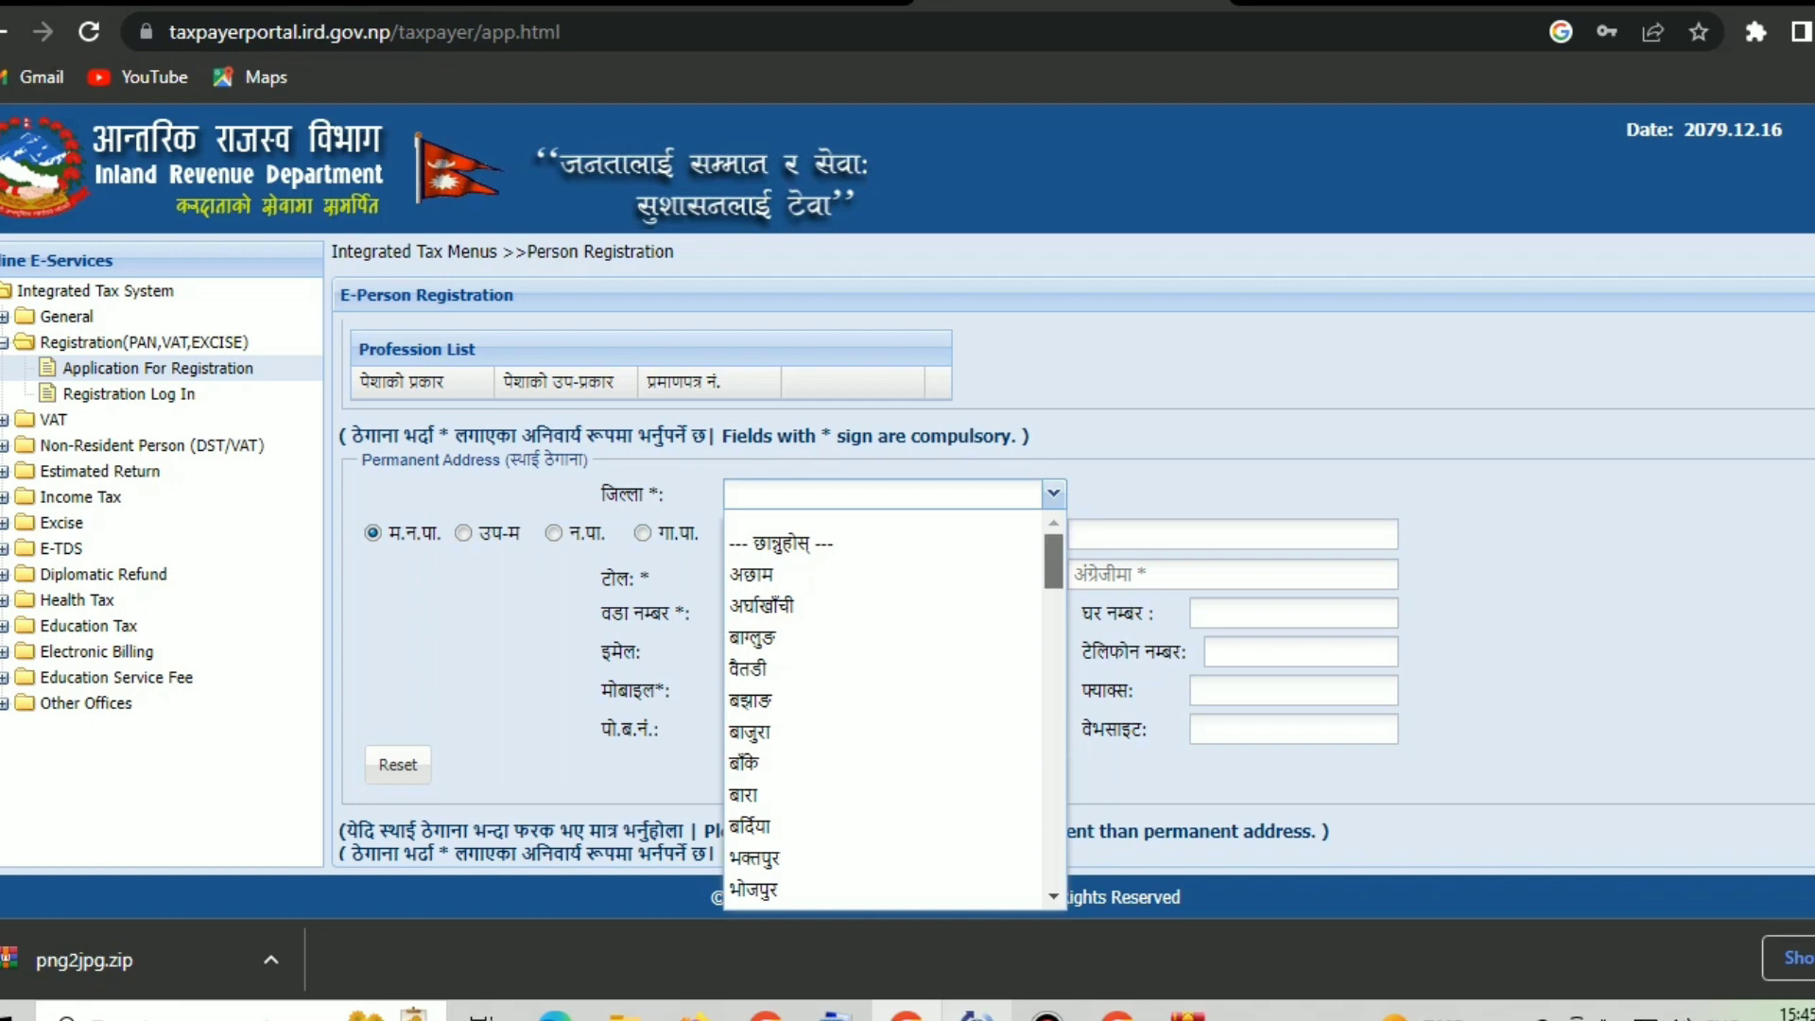
{"action": "scroll", "coordinate": [893, 709], "scroll_direction": "down", "scroll_amount": 4}
{"action": "scroll", "coordinate": [883, 683], "scroll_direction": "down", "scroll_amount": 1}
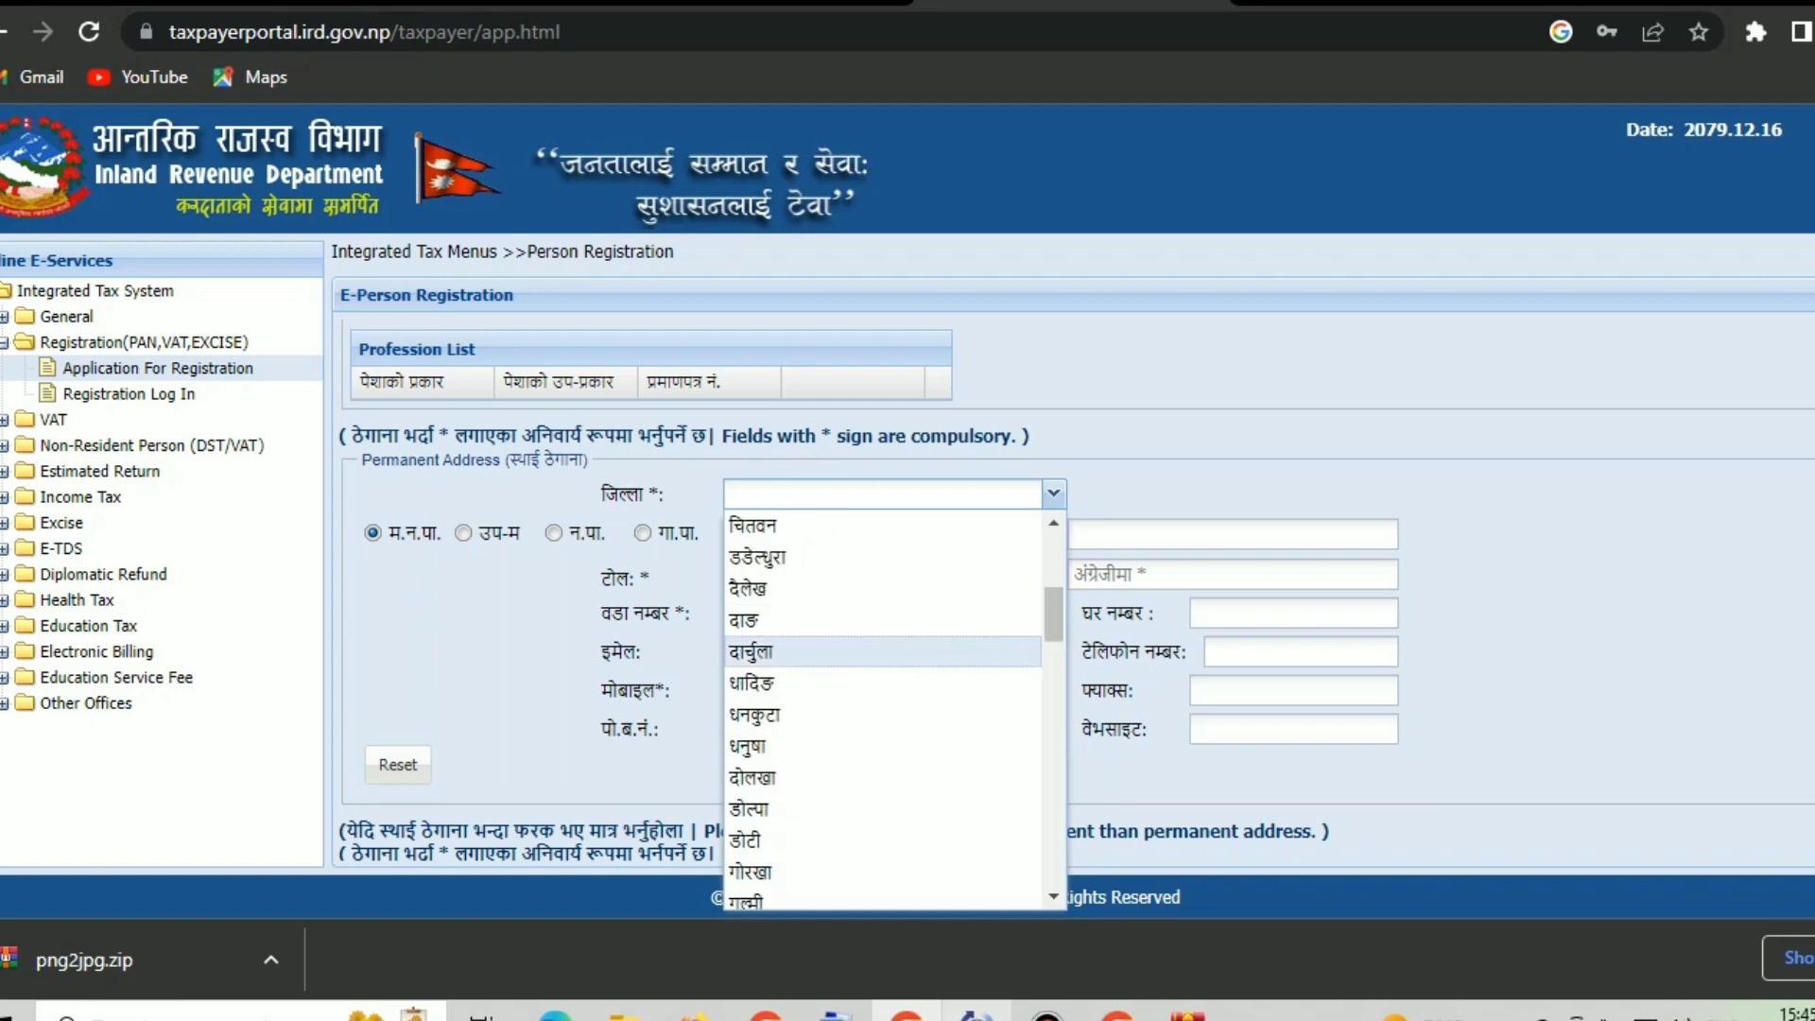
{"action": "left_click", "coordinate": [851, 714]}
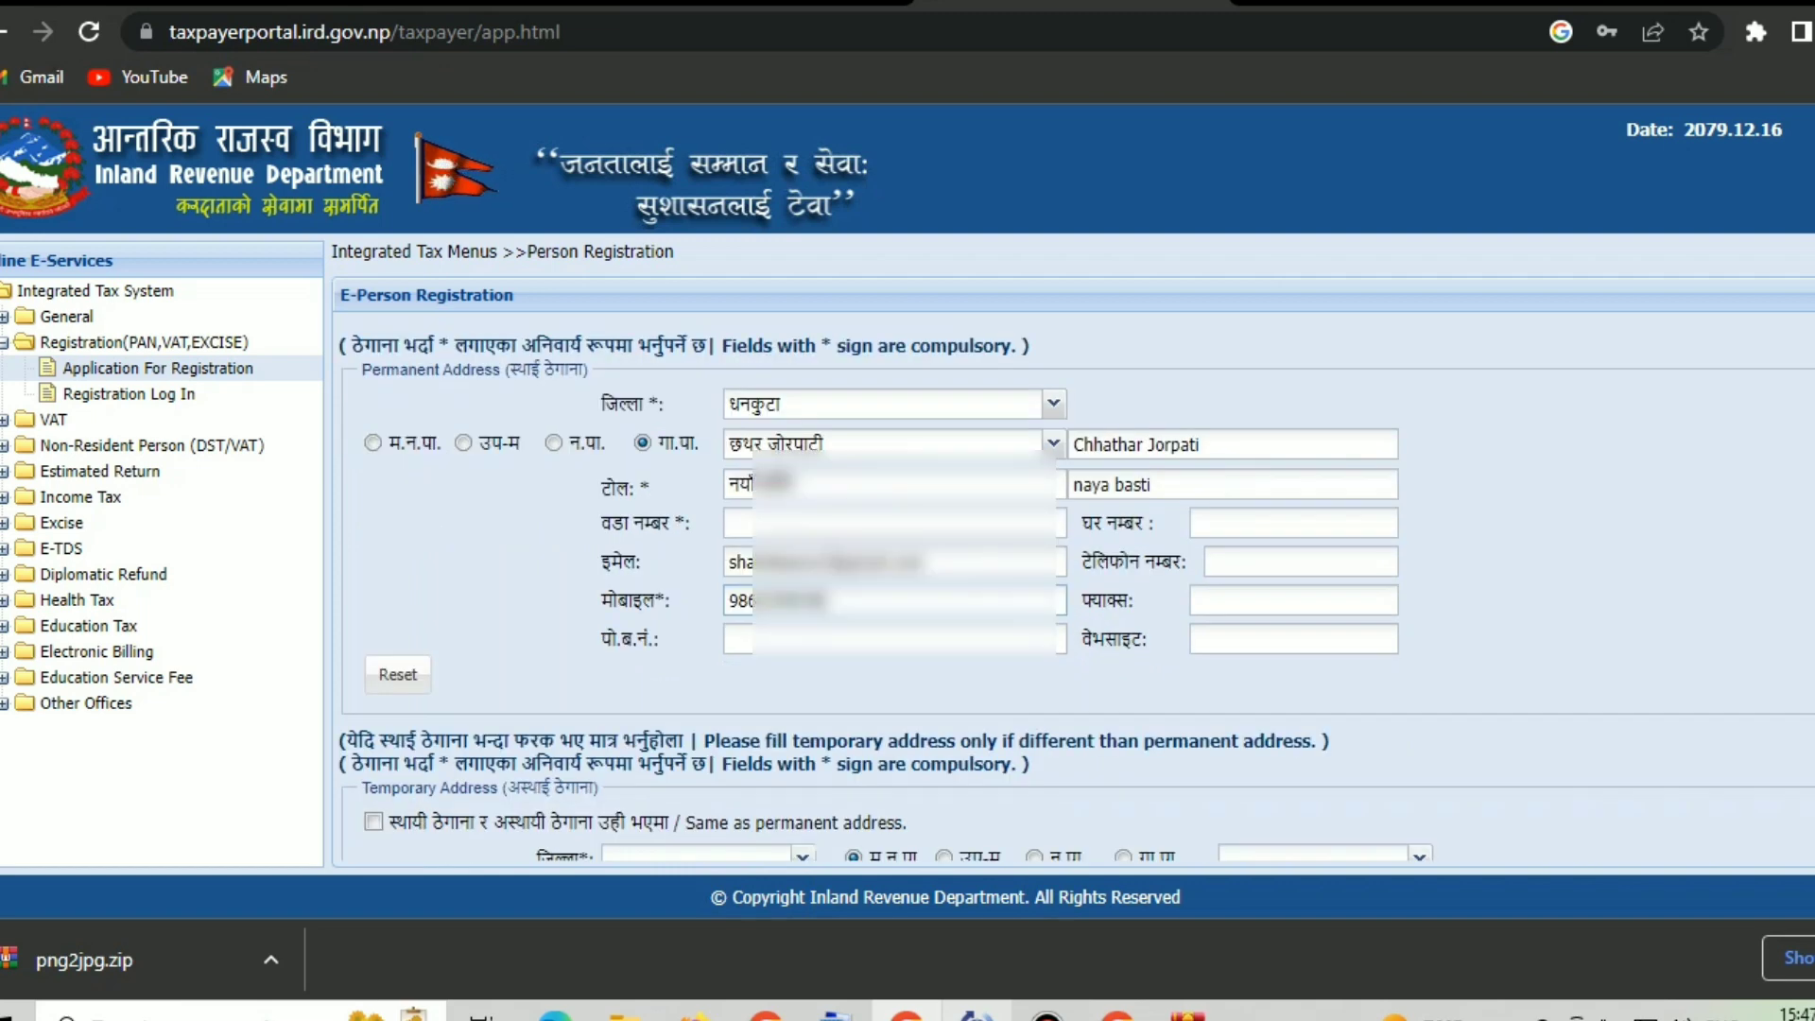
{"action": "left_click", "coordinate": [1197, 638]}
{"action": "type", "text": "t"}
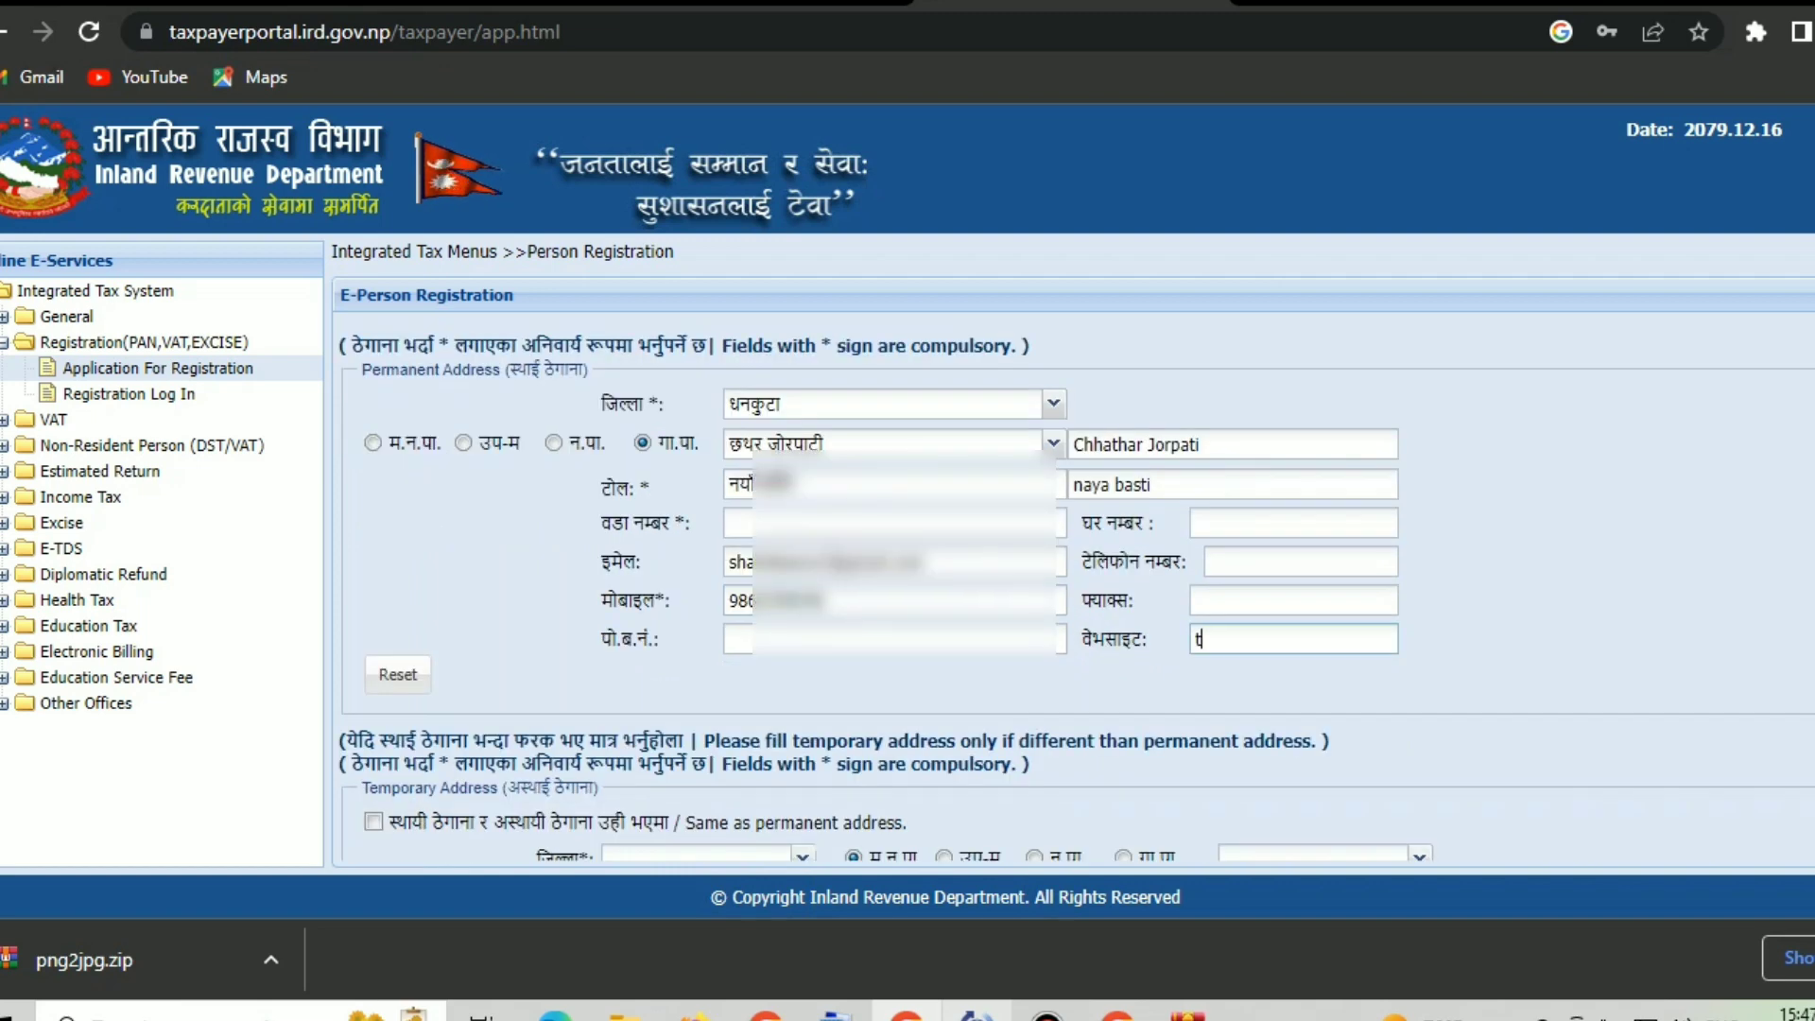
{"action": "type", "text": "echsensa"}
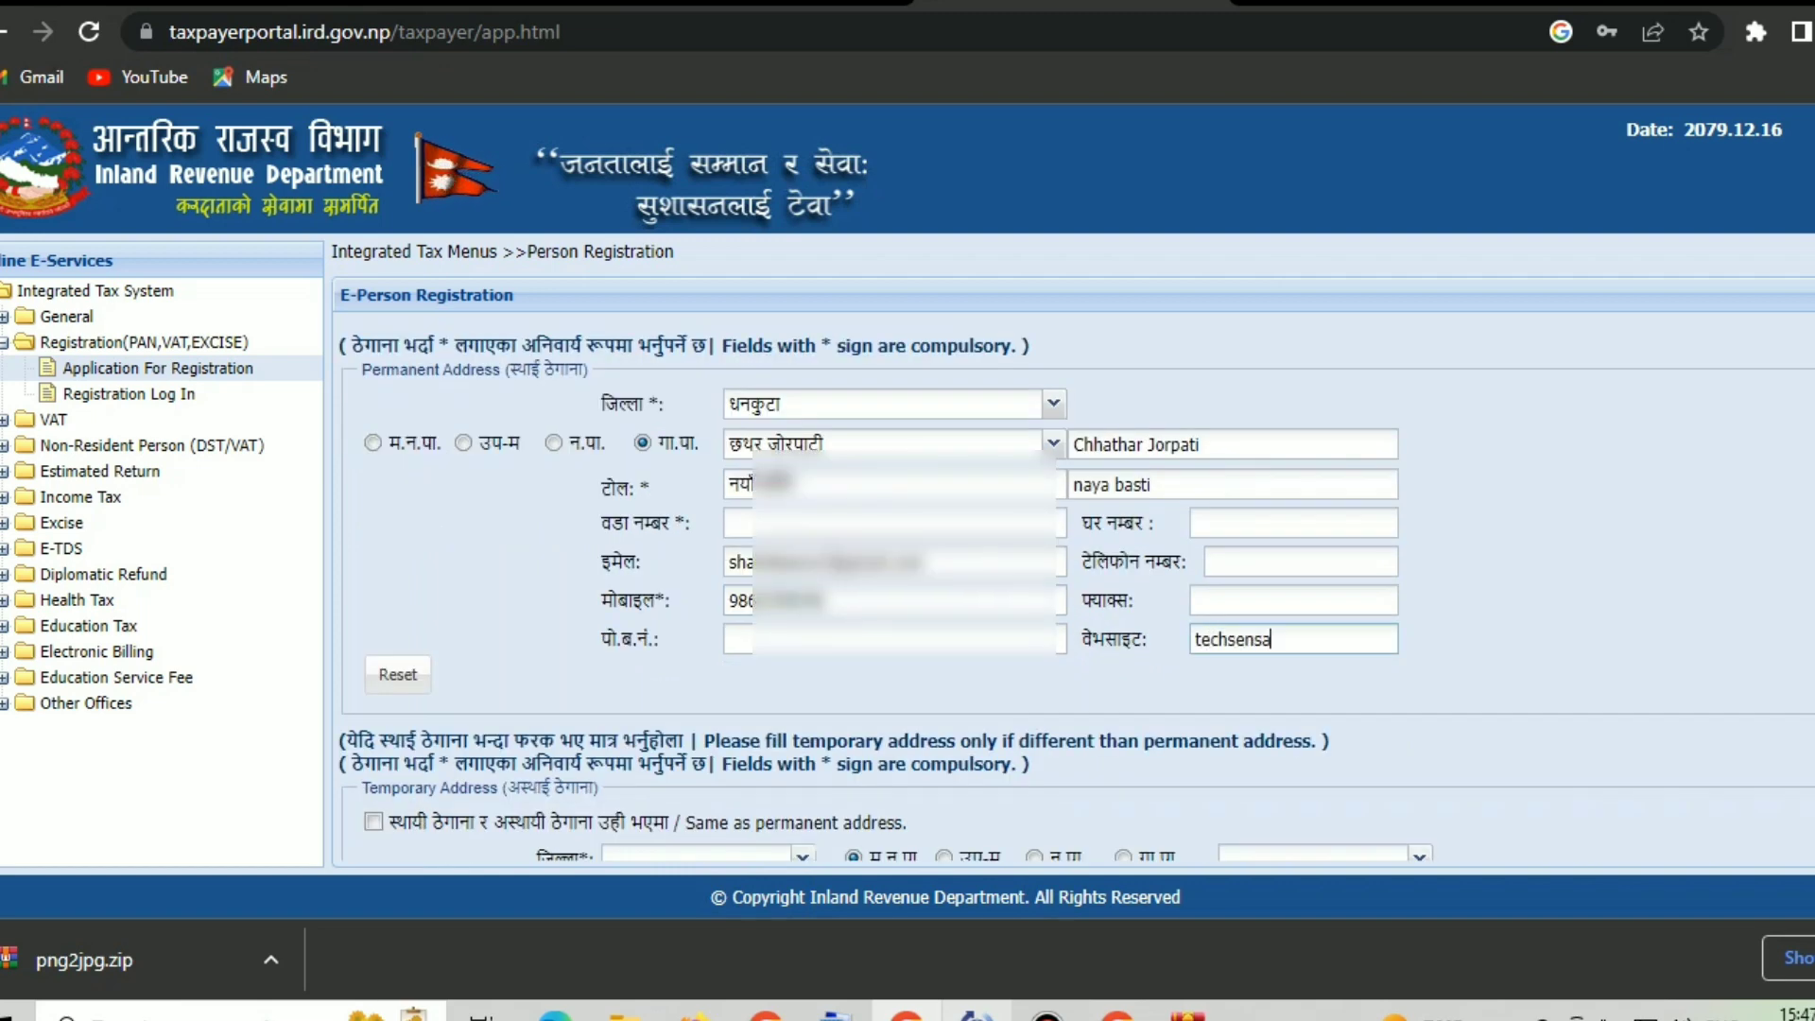
{"action": "type", "text": ".com"}
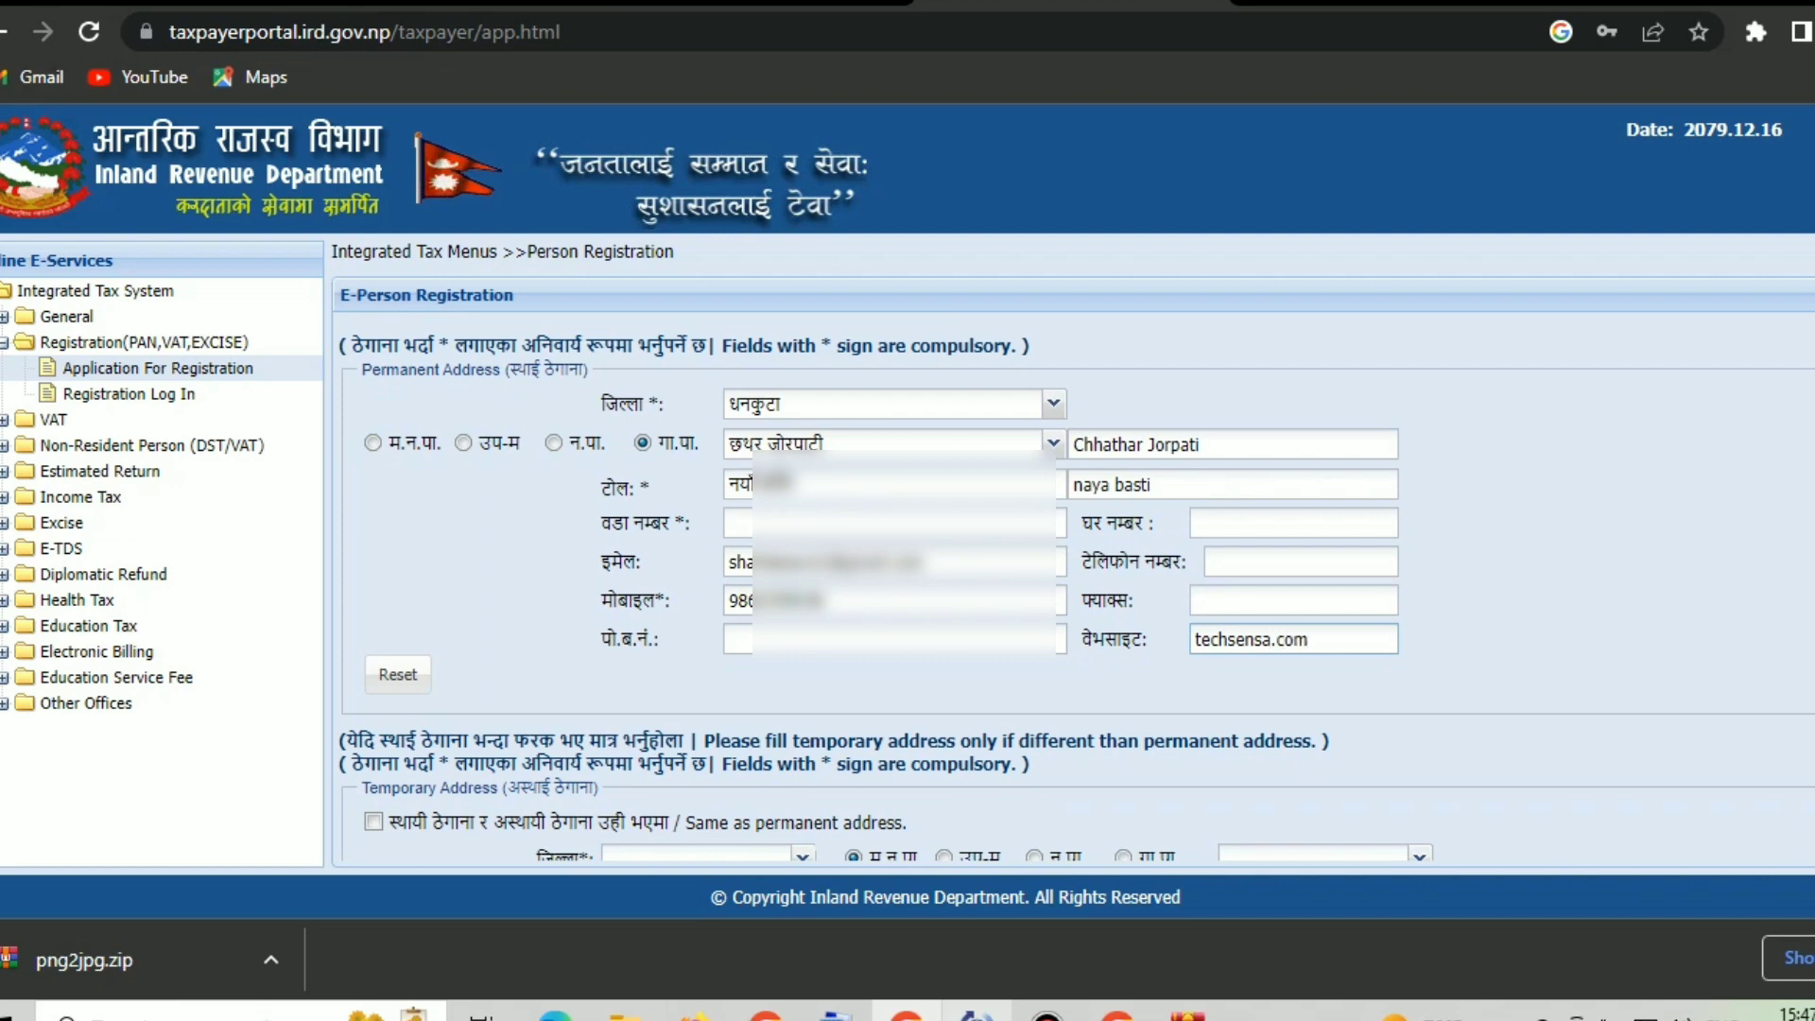
Step: Dismiss the same-as-permanent warning for the temporary address and fill in the ward number
{"action": "scroll", "coordinate": [1076, 589], "scroll_direction": "down", "scroll_amount": 3}
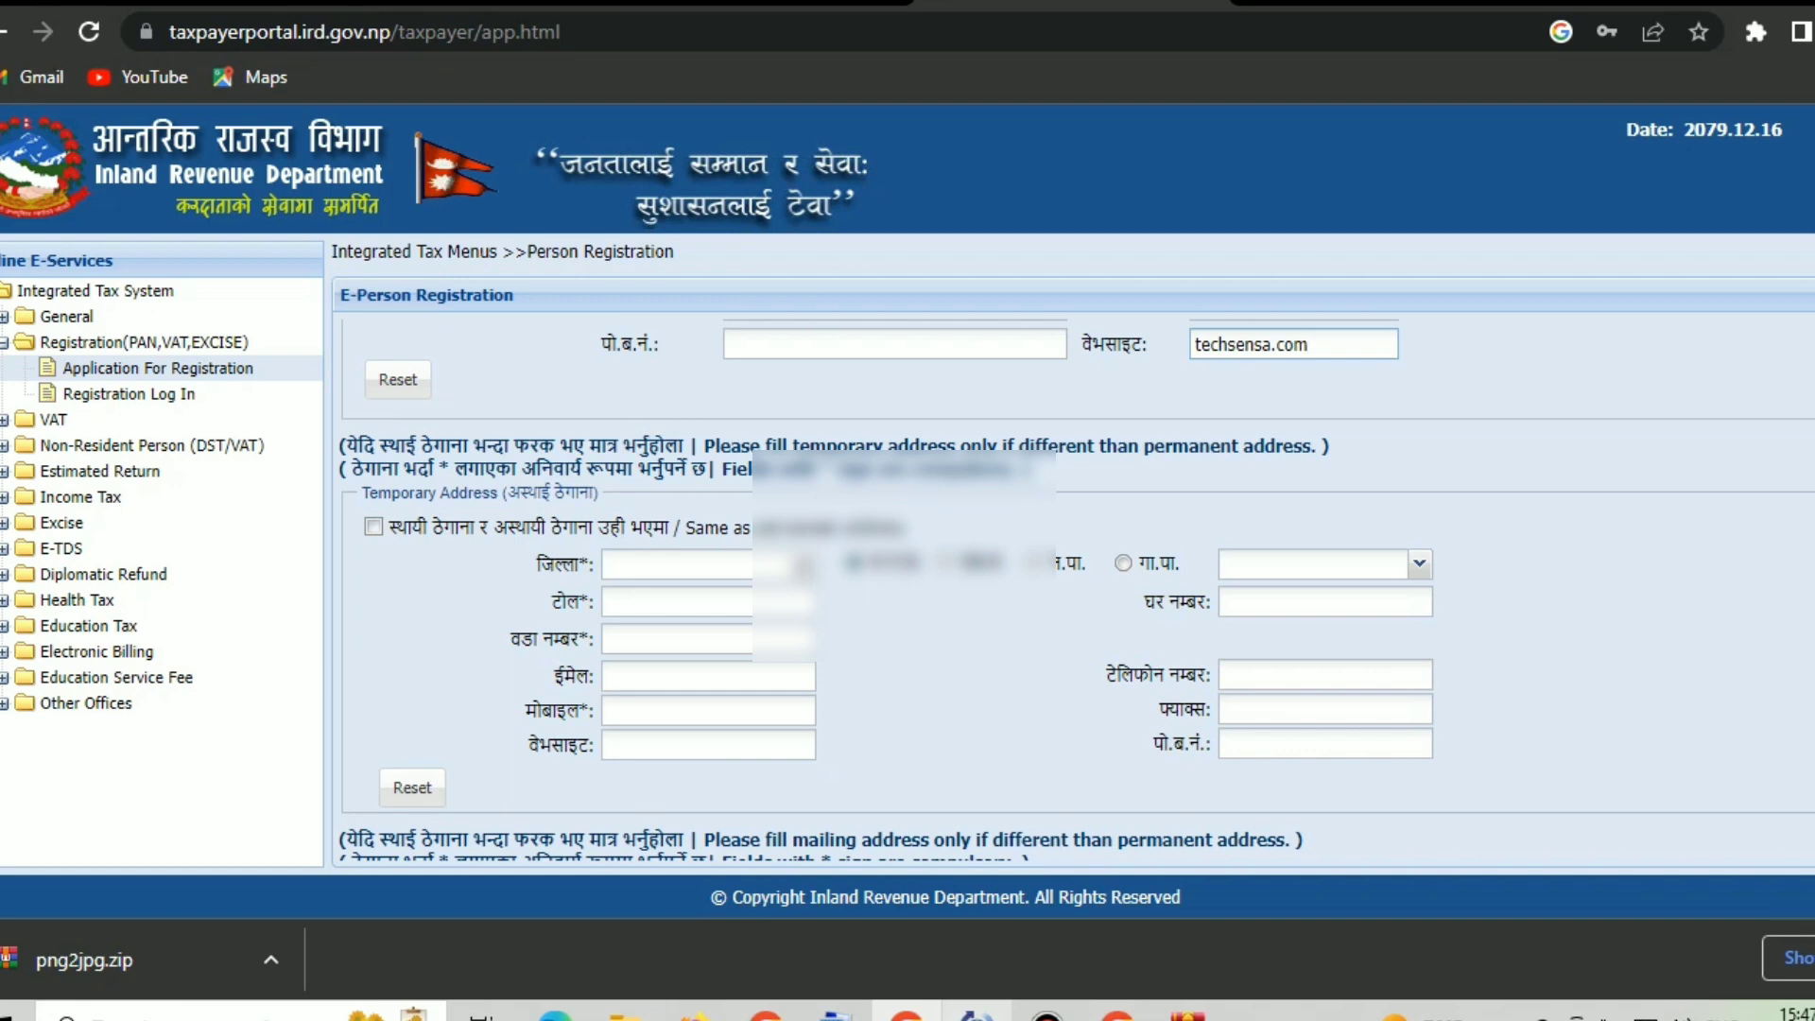
{"action": "left_click", "coordinate": [373, 526]}
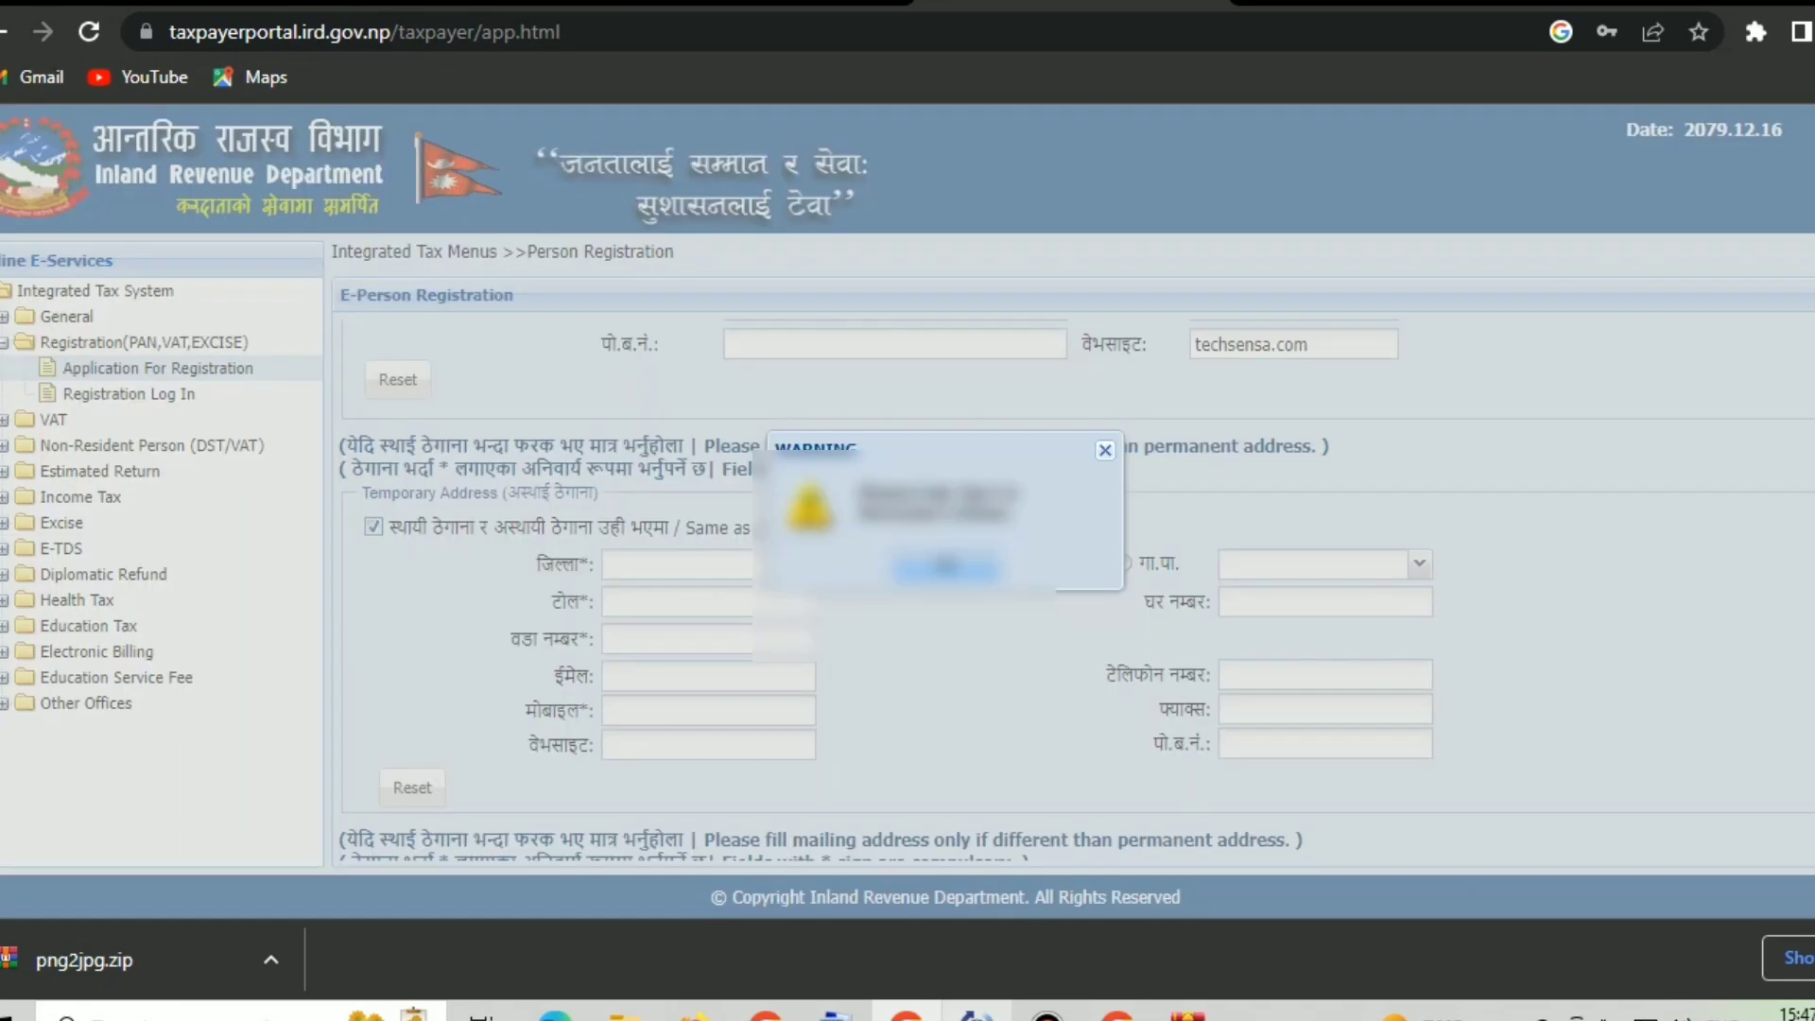
{"action": "left_click", "coordinate": [945, 565]}
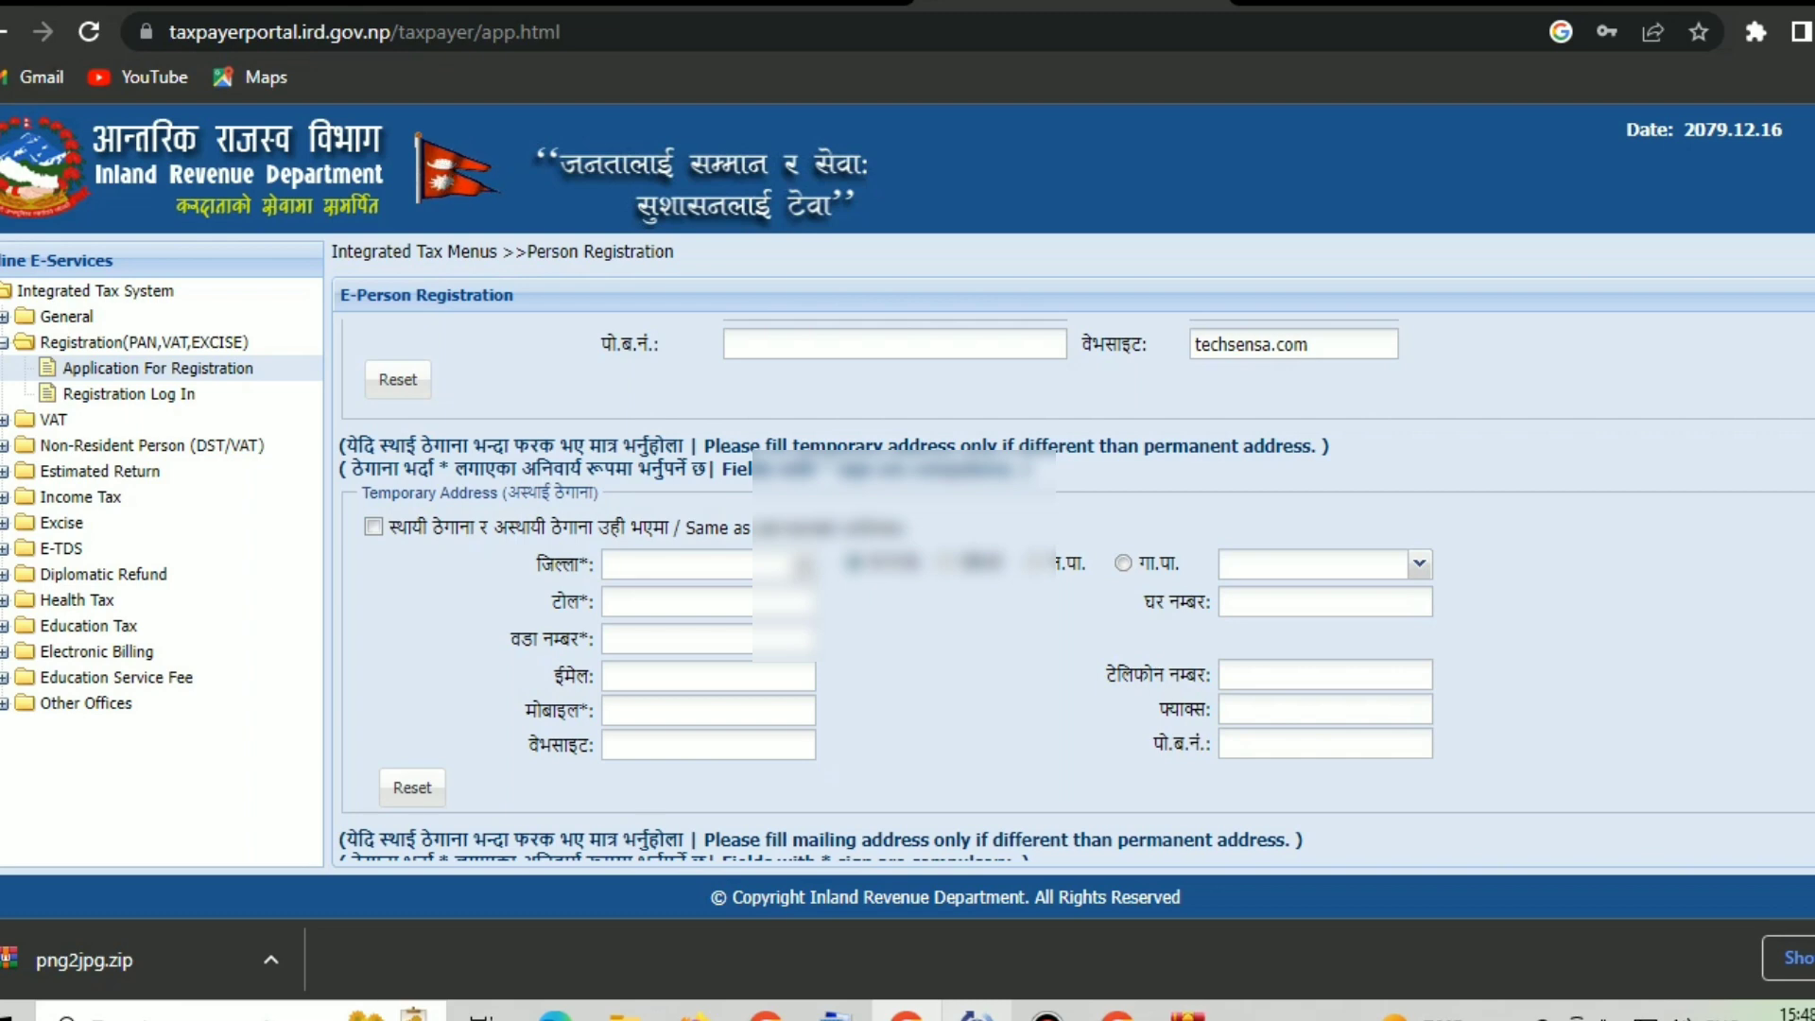
{"action": "scroll", "coordinate": [1040, 567], "scroll_direction": "up", "scroll_amount": 2}
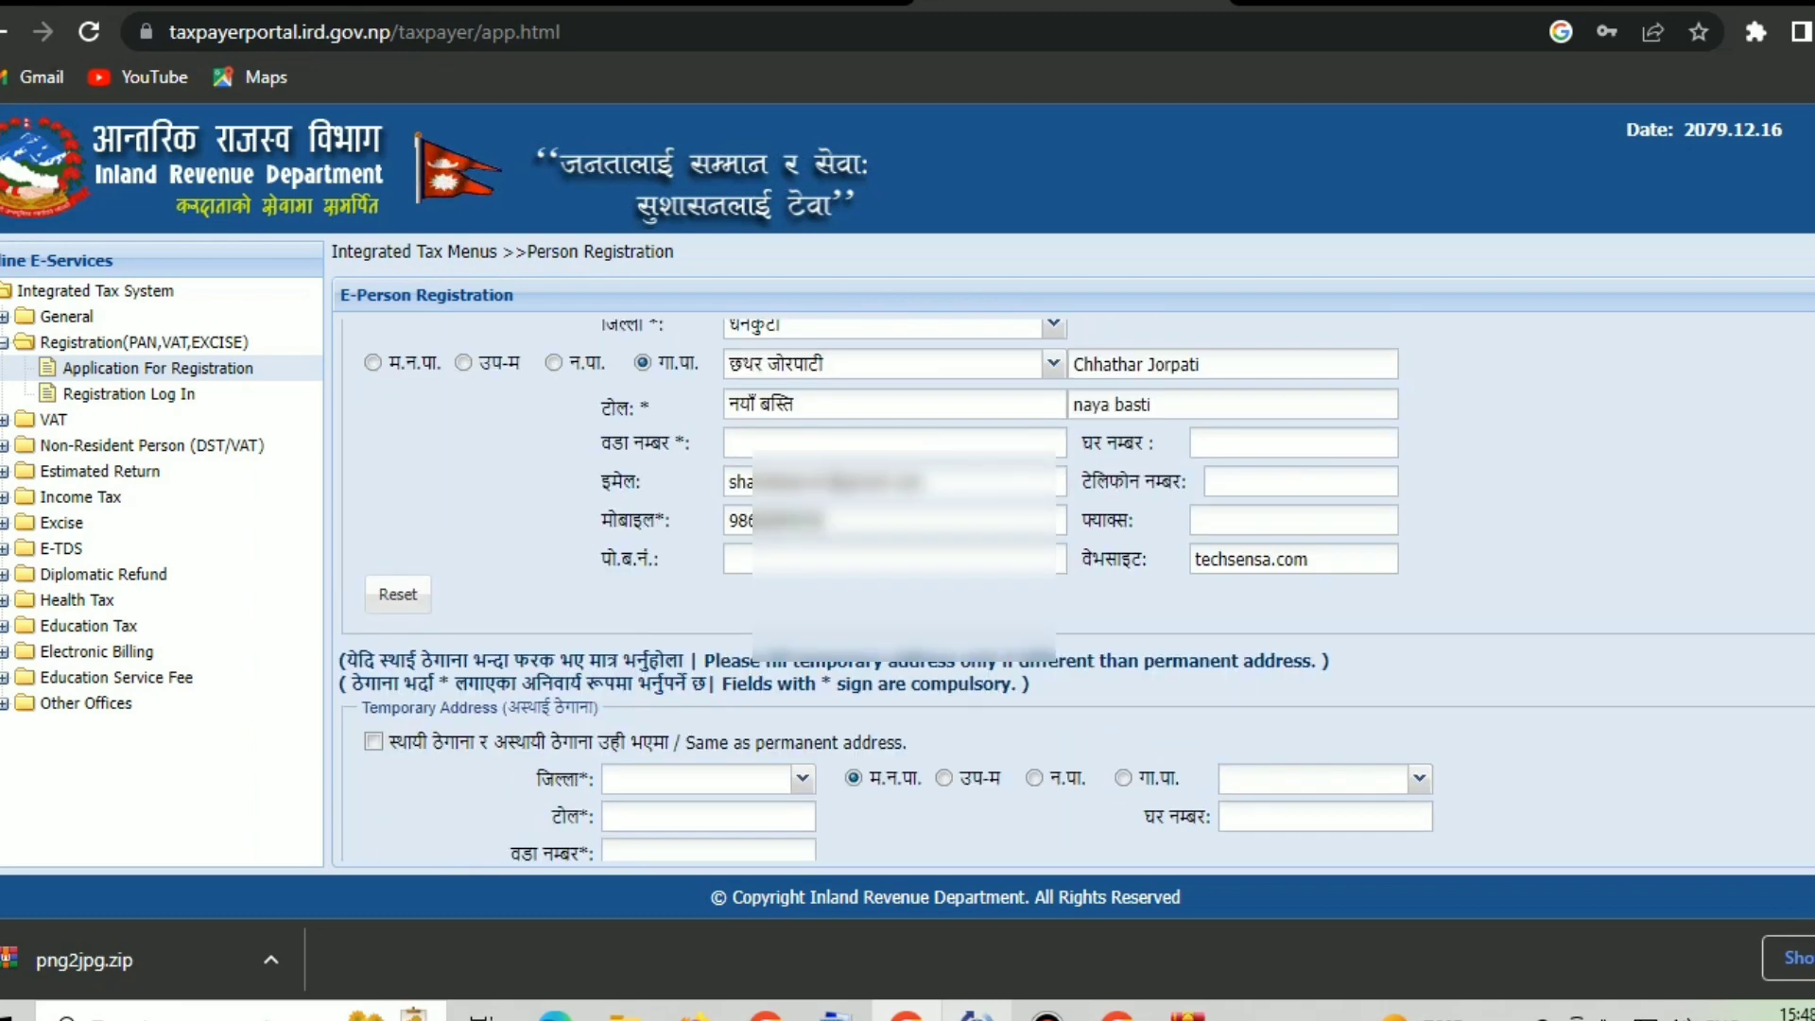
{"action": "left_click", "coordinate": [894, 442]}
{"action": "type", "text": "3"}
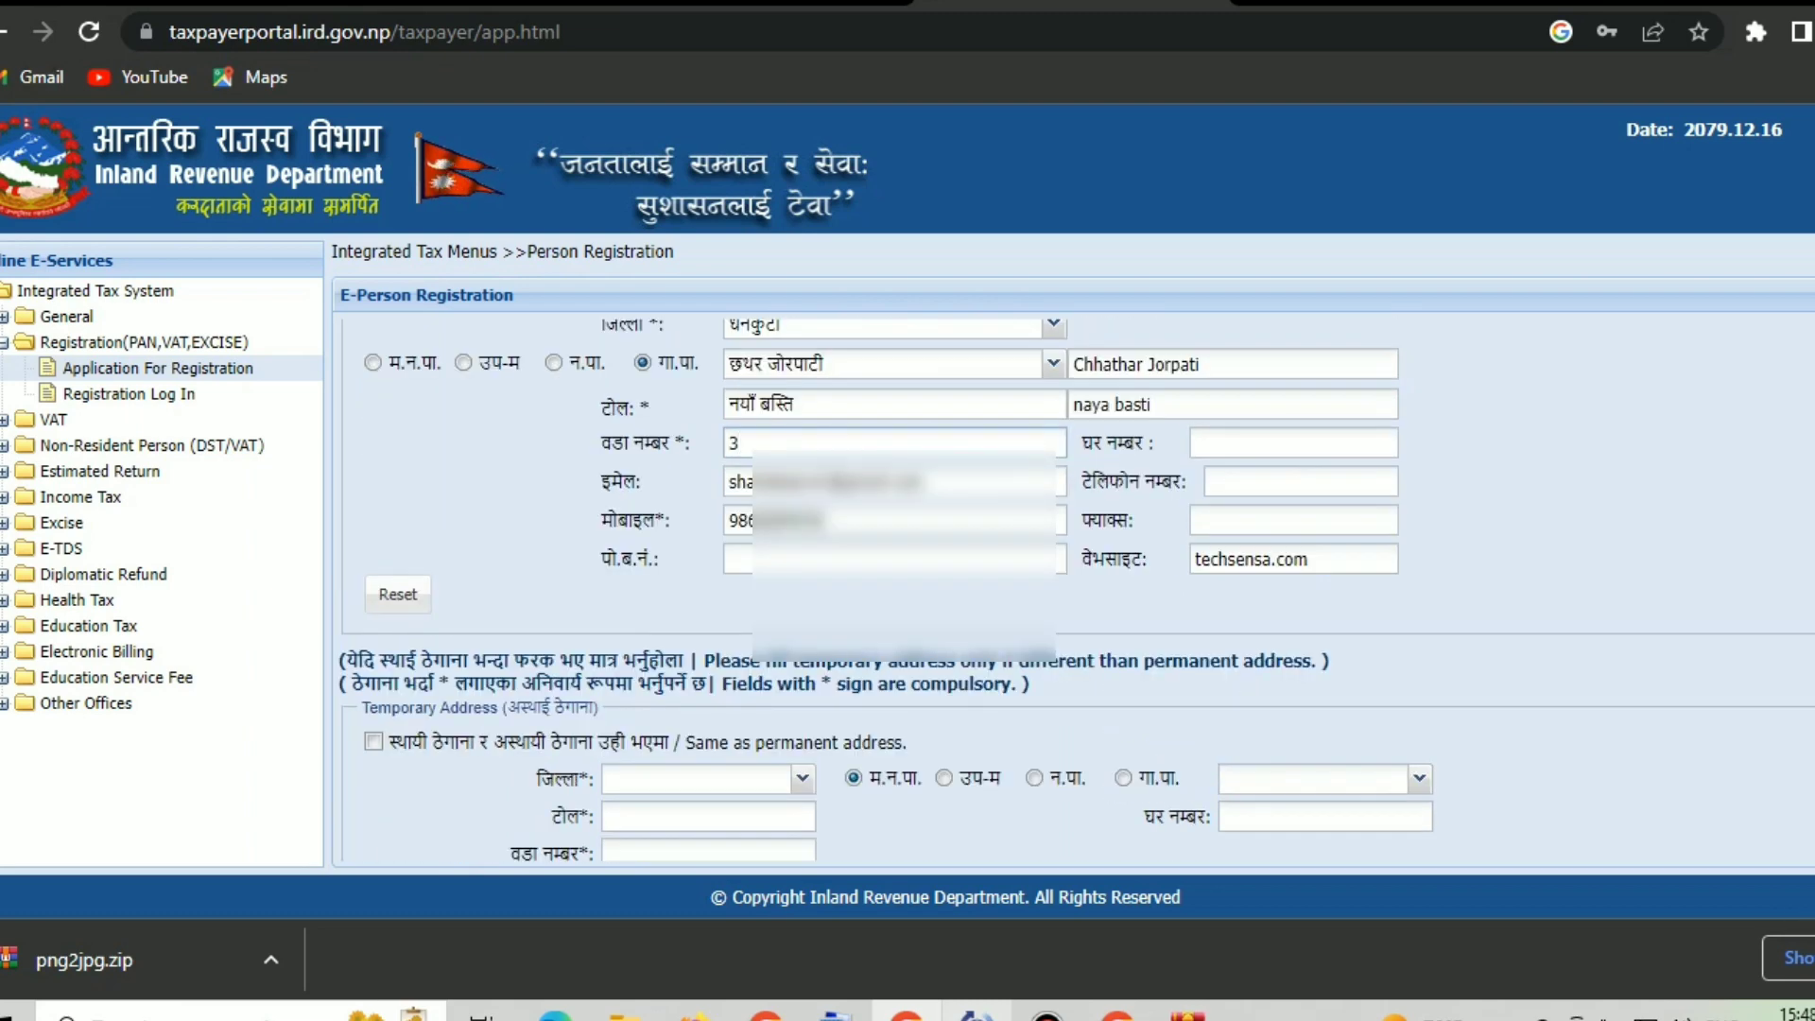
{"action": "scroll", "coordinate": [1039, 567], "scroll_direction": "down", "scroll_amount": 2}
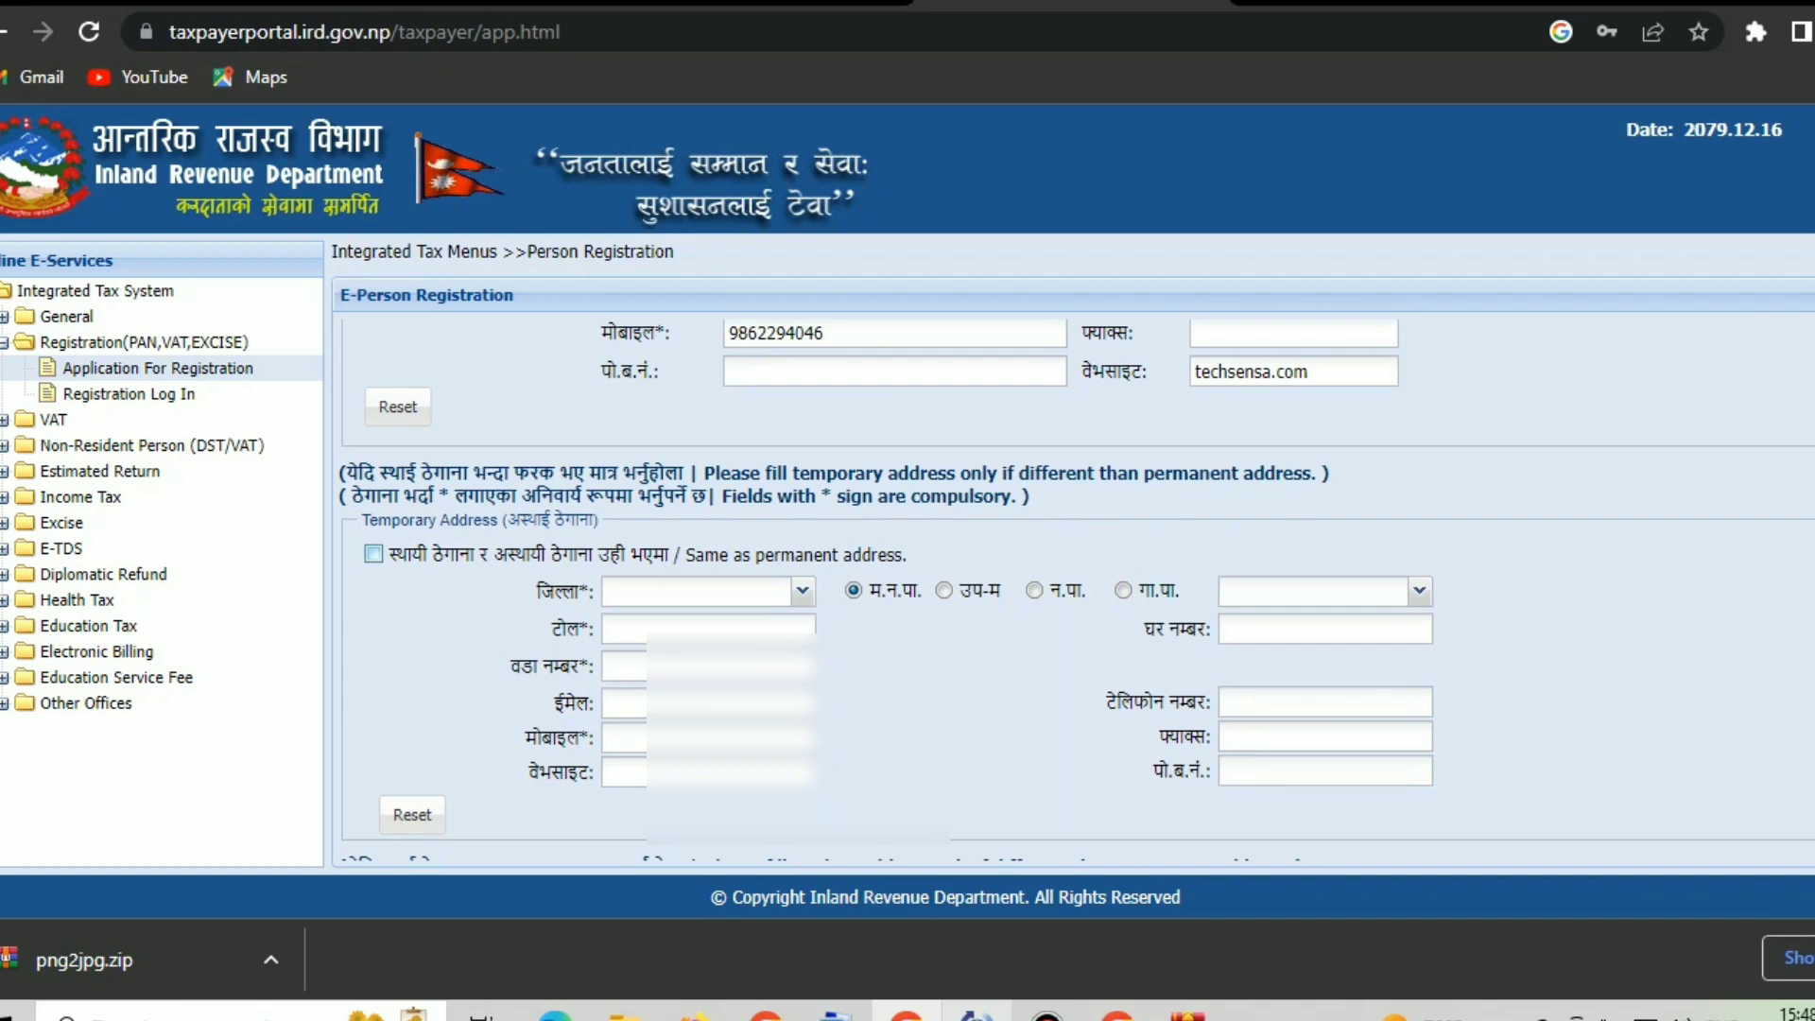
Step: Copy the permanent address (district धनकुटा, ward 3, contacts, website) into the temporary address
{"action": "left_click", "coordinate": [373, 553]}
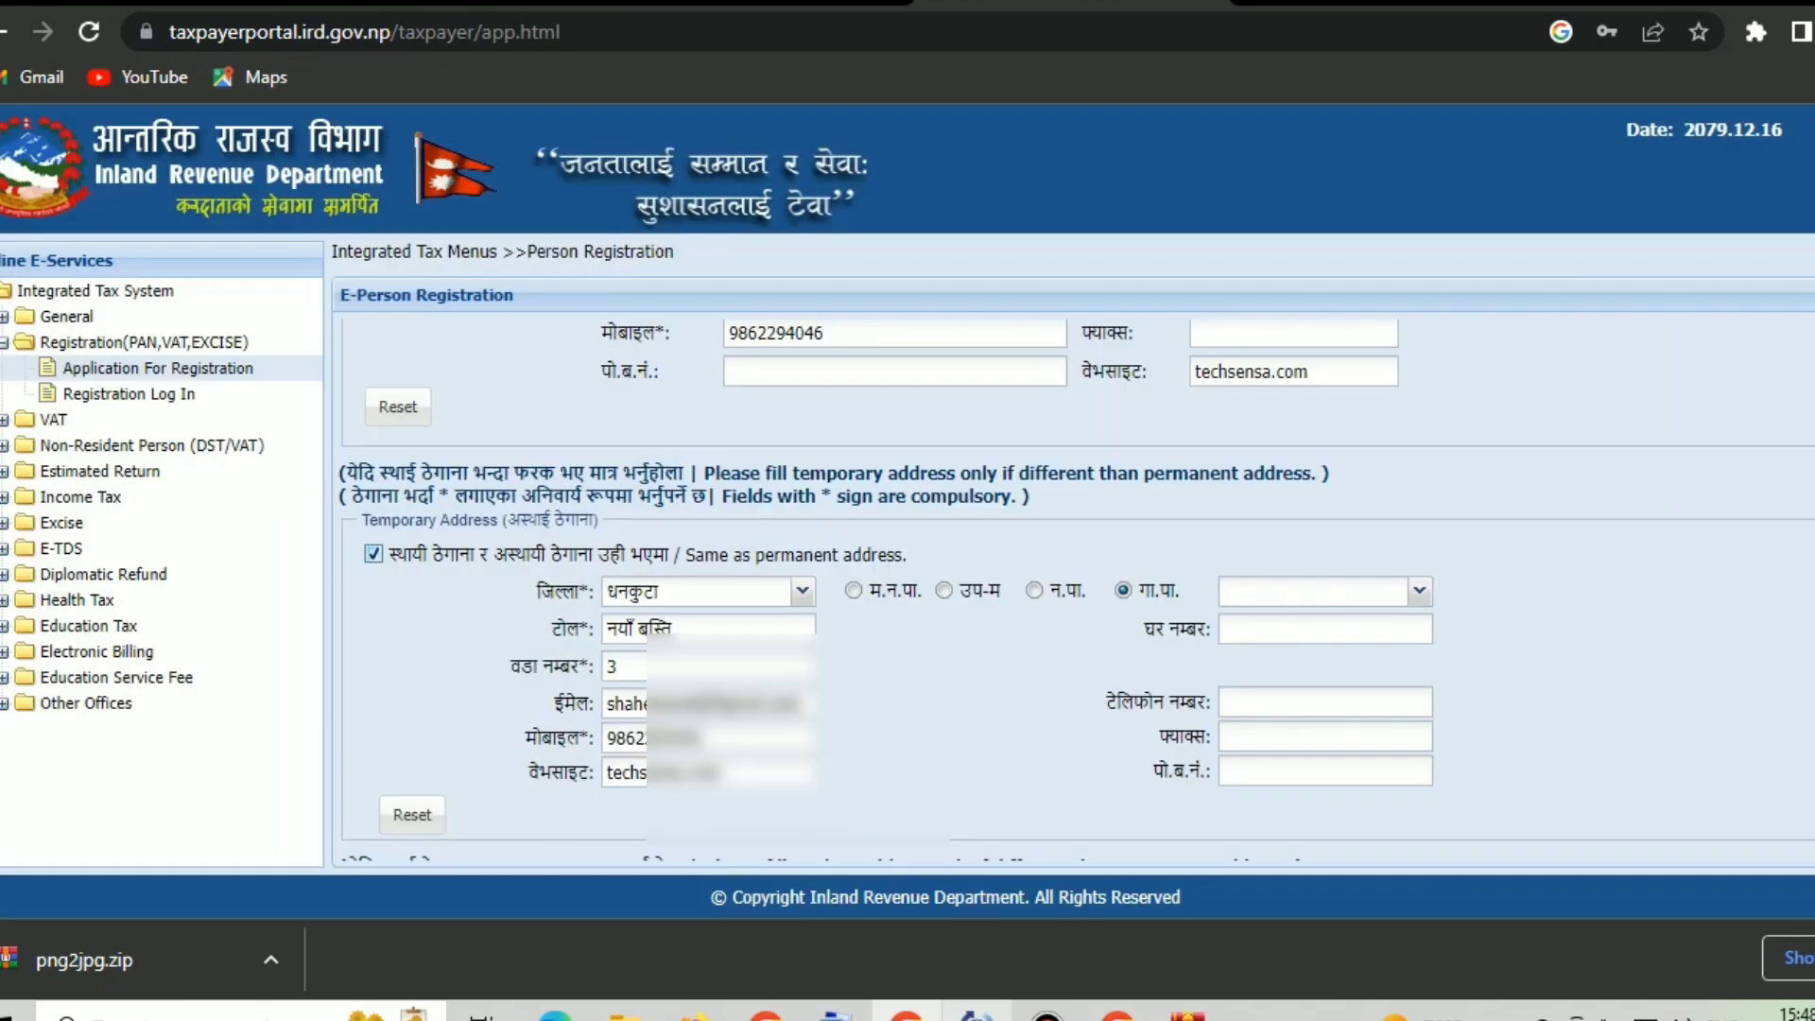
{"action": "scroll", "coordinate": [1076, 590], "scroll_direction": "down", "scroll_amount": 3}
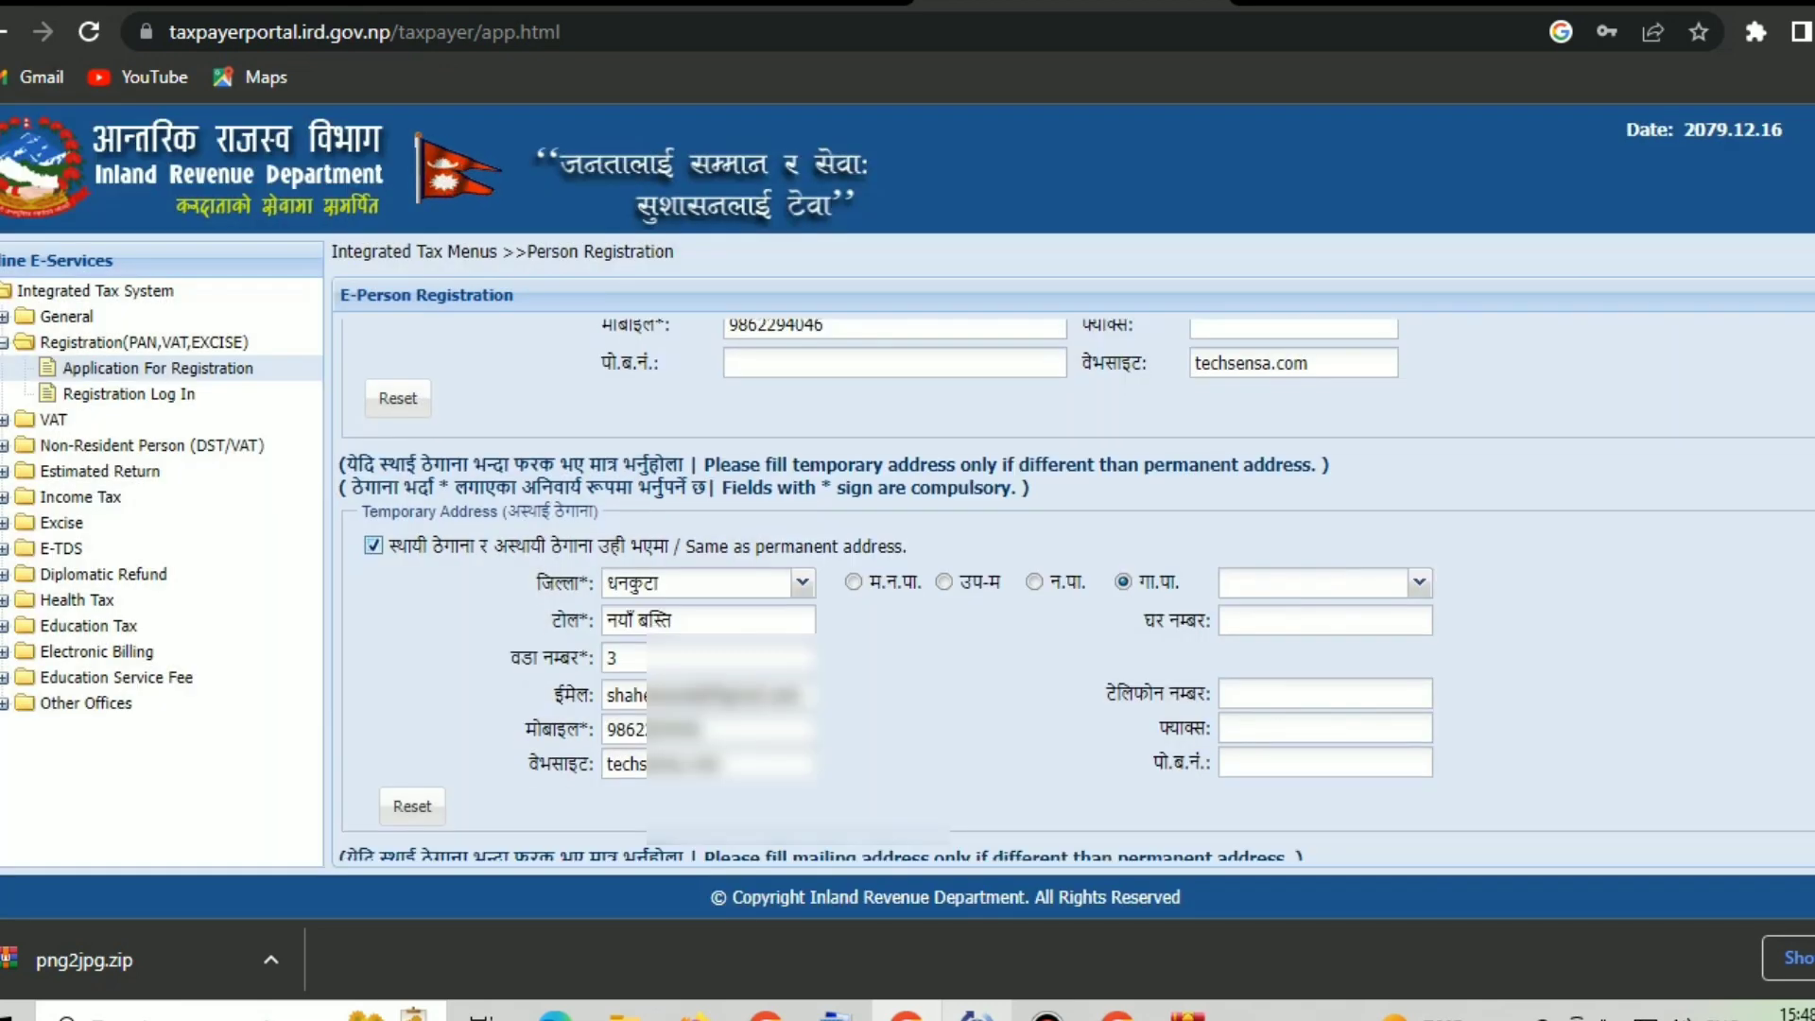
{"action": "scroll", "coordinate": [1076, 590], "scroll_direction": "down", "scroll_amount": 2}
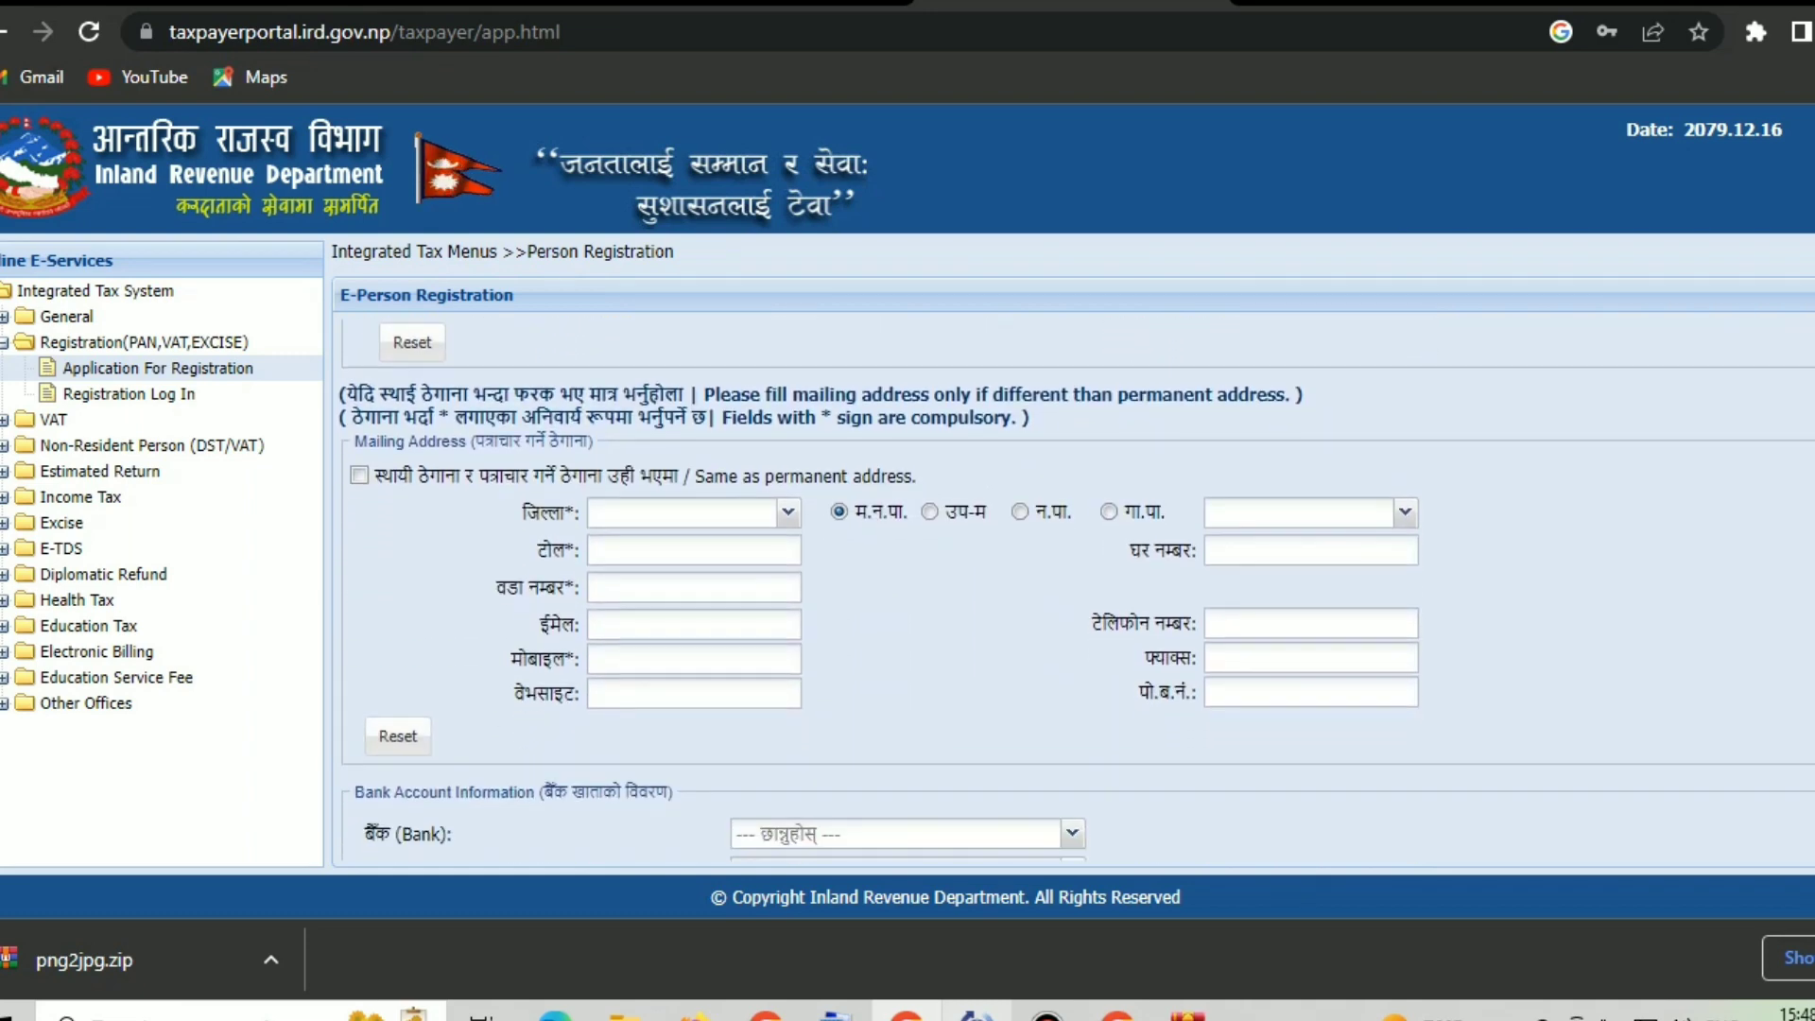
{"action": "scroll", "coordinate": [1075, 590], "scroll_direction": "down", "scroll_amount": 3}
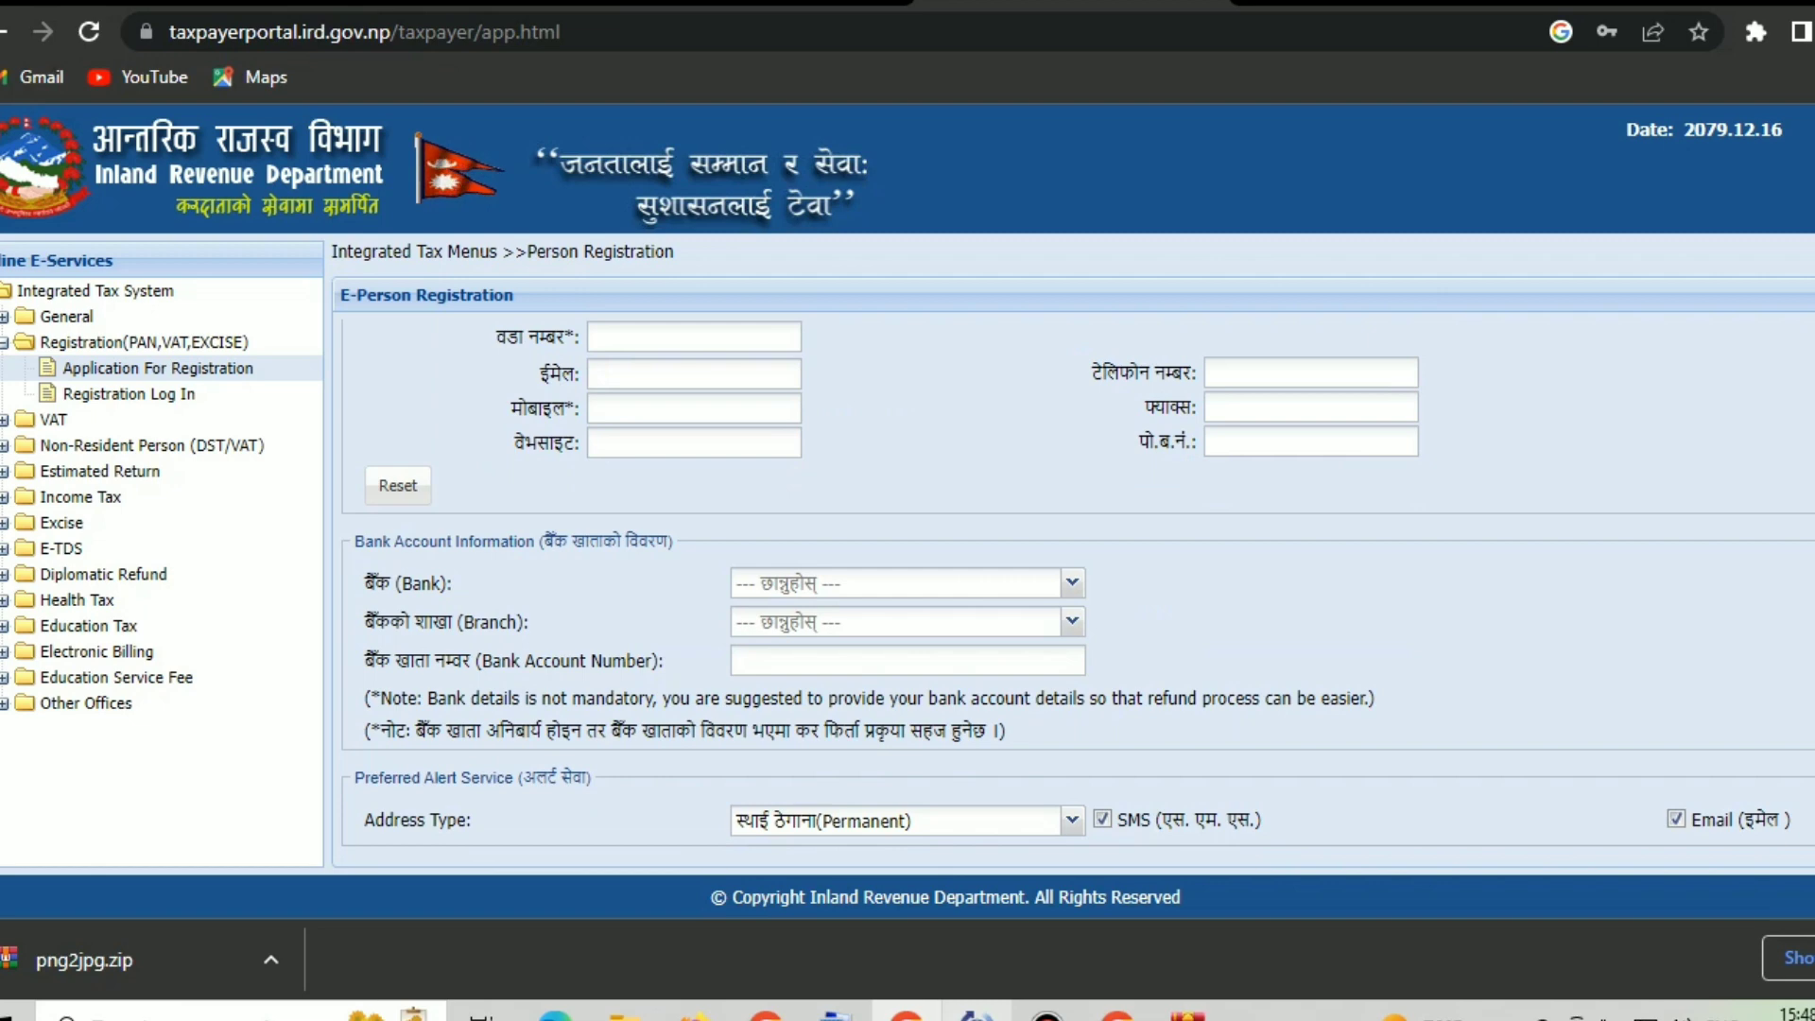
{"action": "scroll", "coordinate": [1078, 587], "scroll_direction": "down", "scroll_amount": 1}
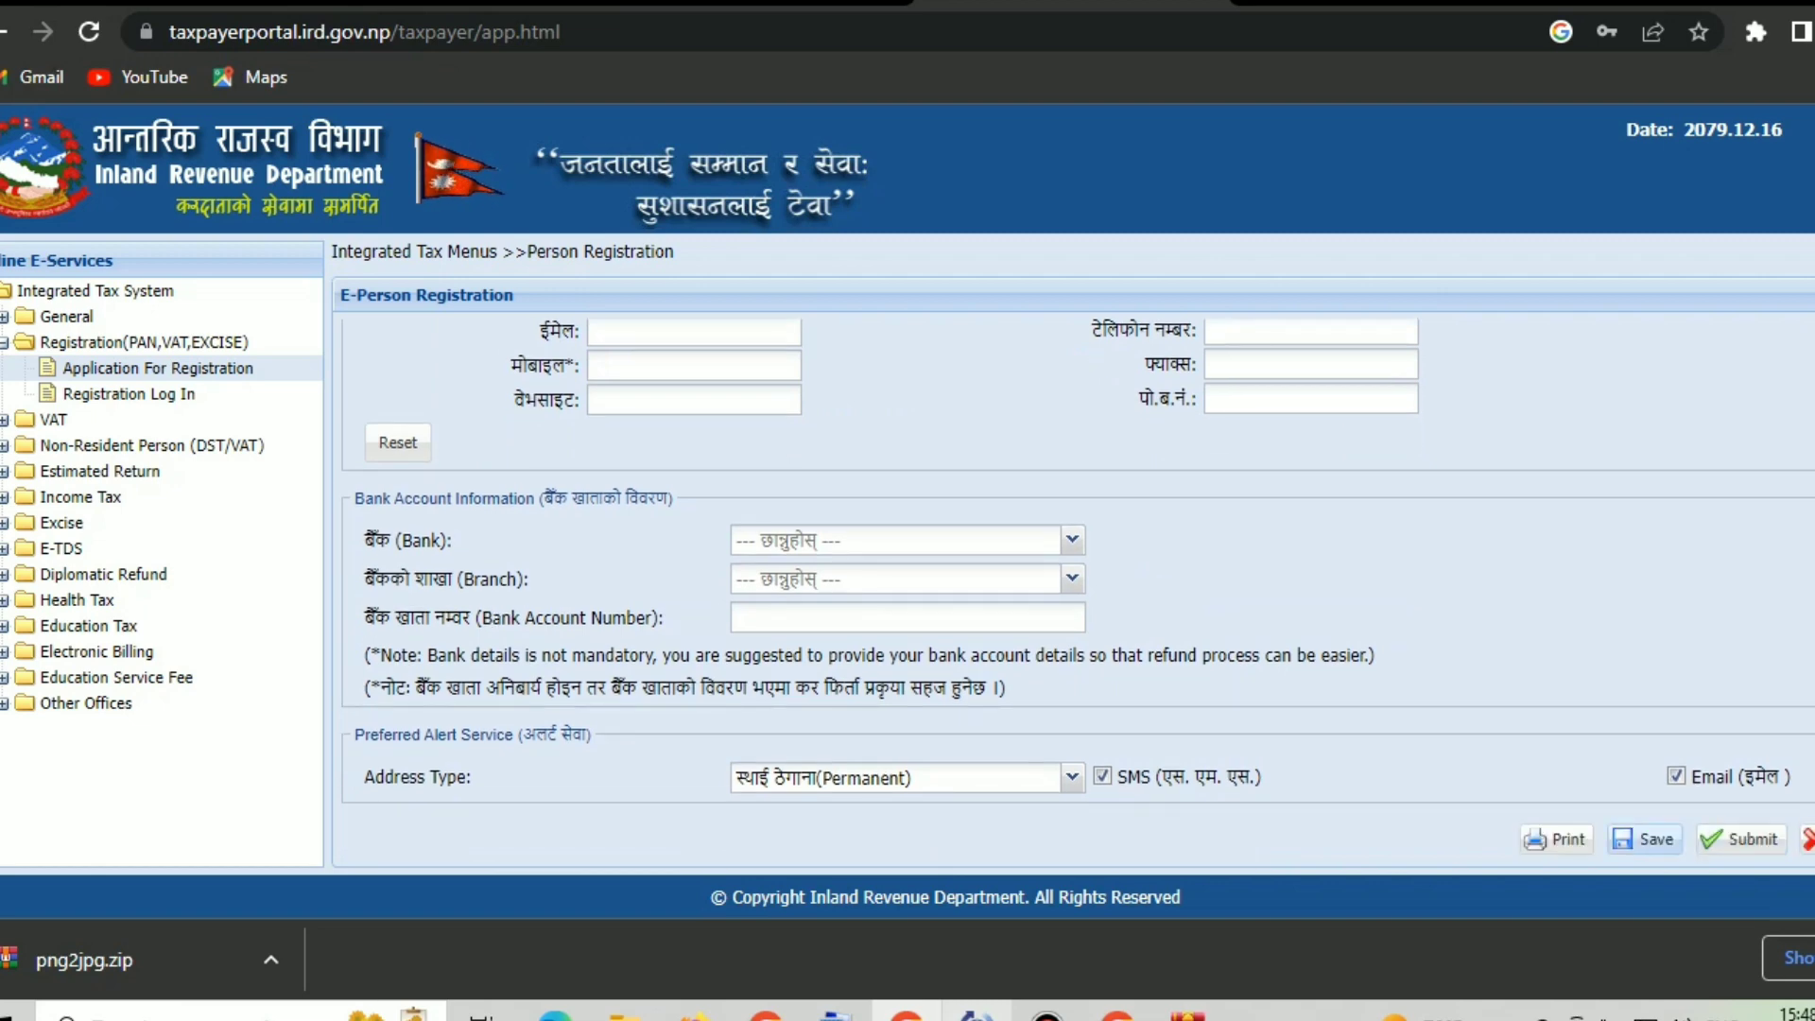
Step: After the save attempt warns about missing Others income, enter 'website' as the Others source of income
{"action": "left_click", "coordinate": [1644, 839]}
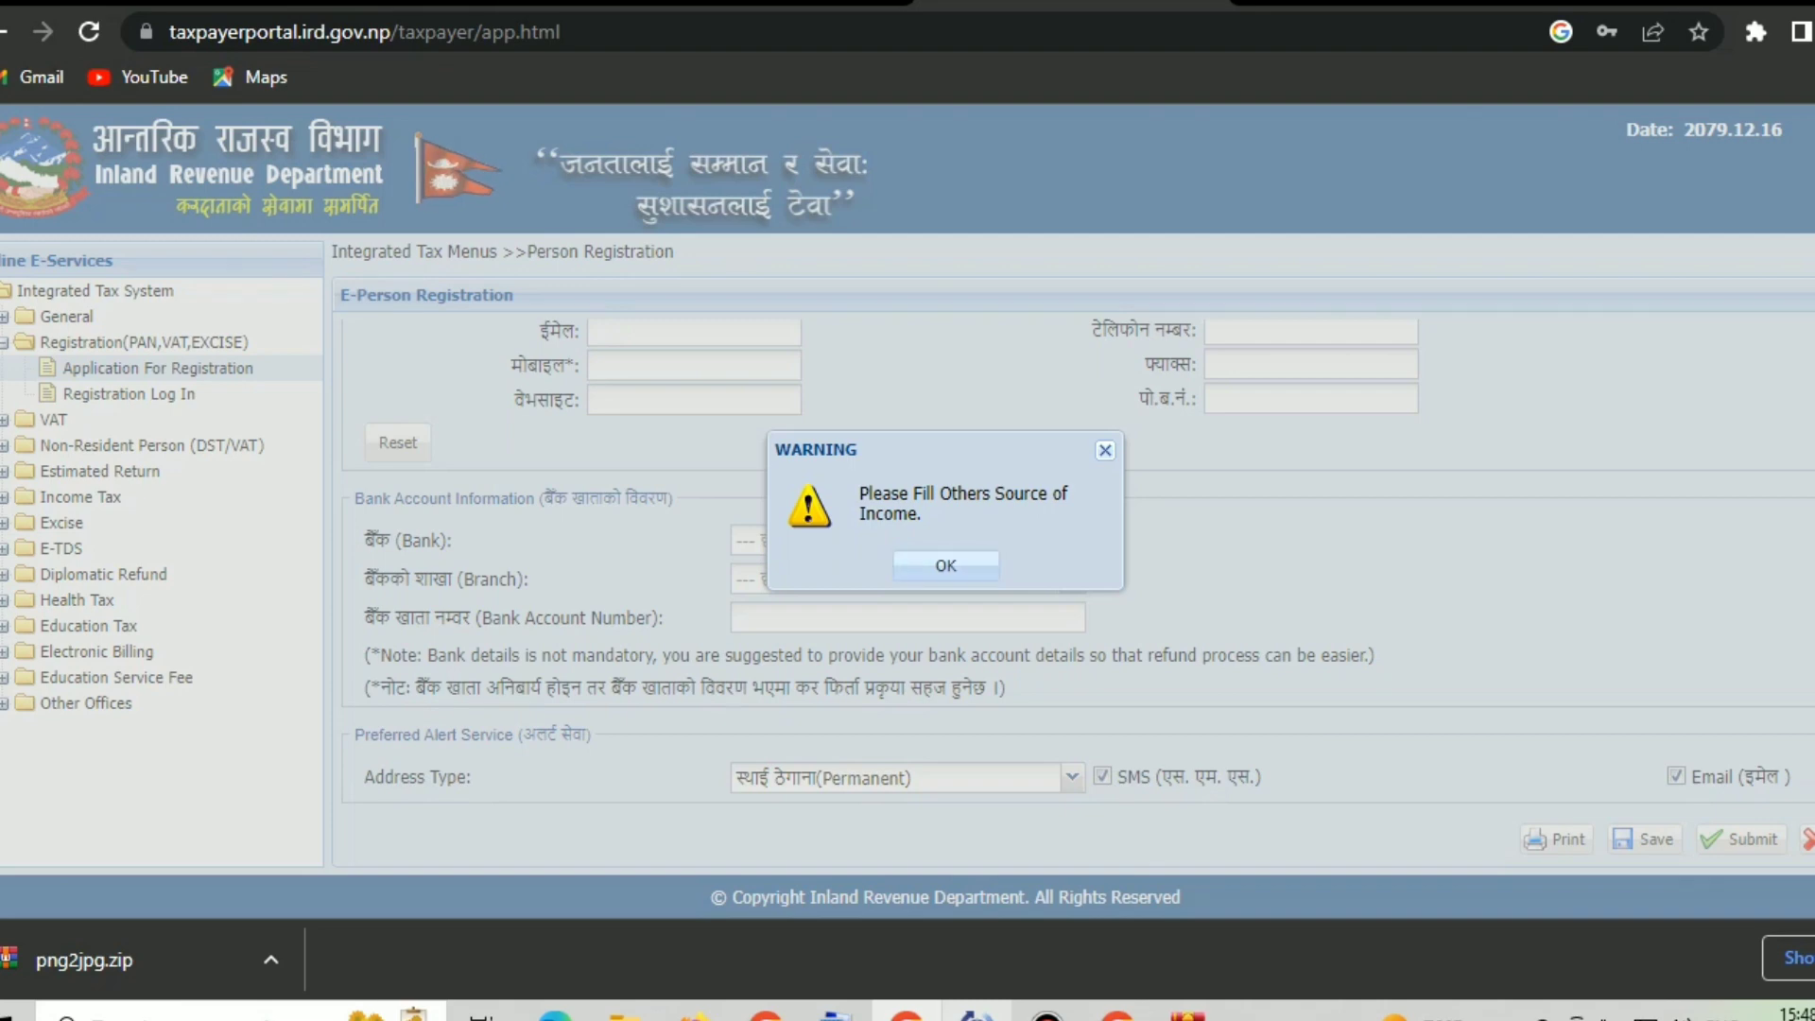
{"action": "left_click", "coordinate": [945, 565]}
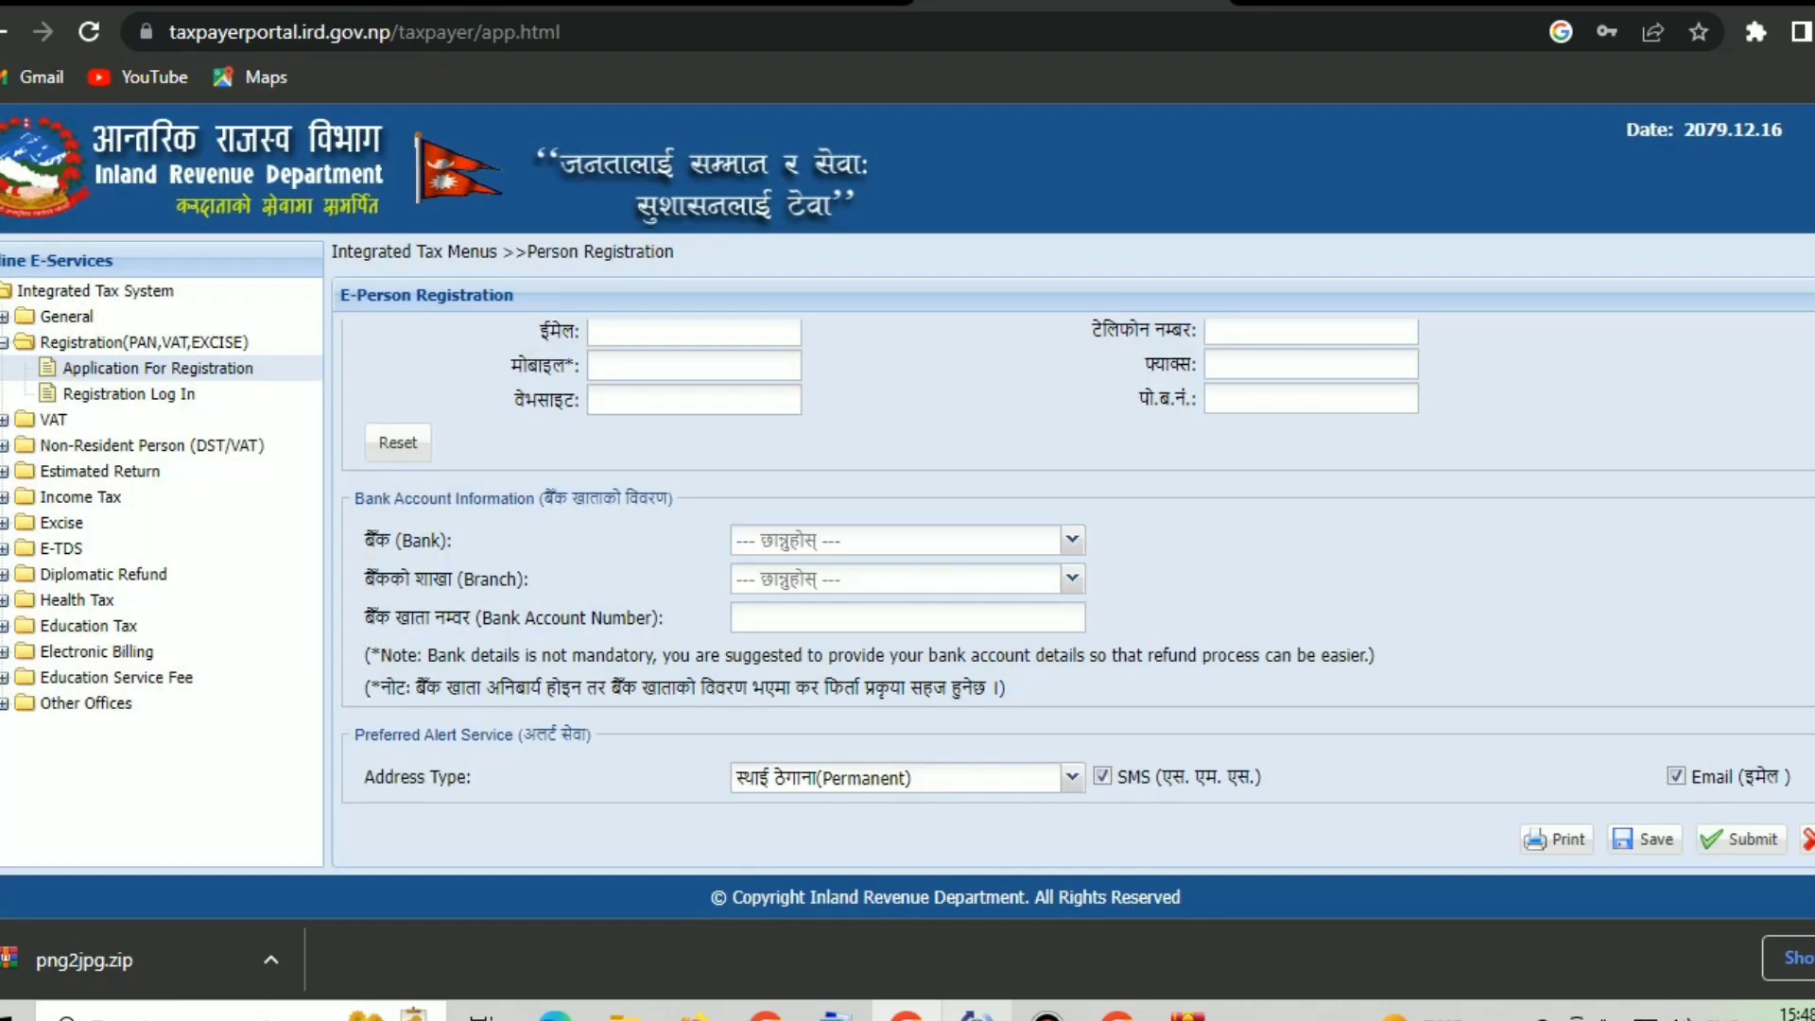
{"action": "scroll", "coordinate": [1078, 586], "scroll_direction": "up", "scroll_amount": 5}
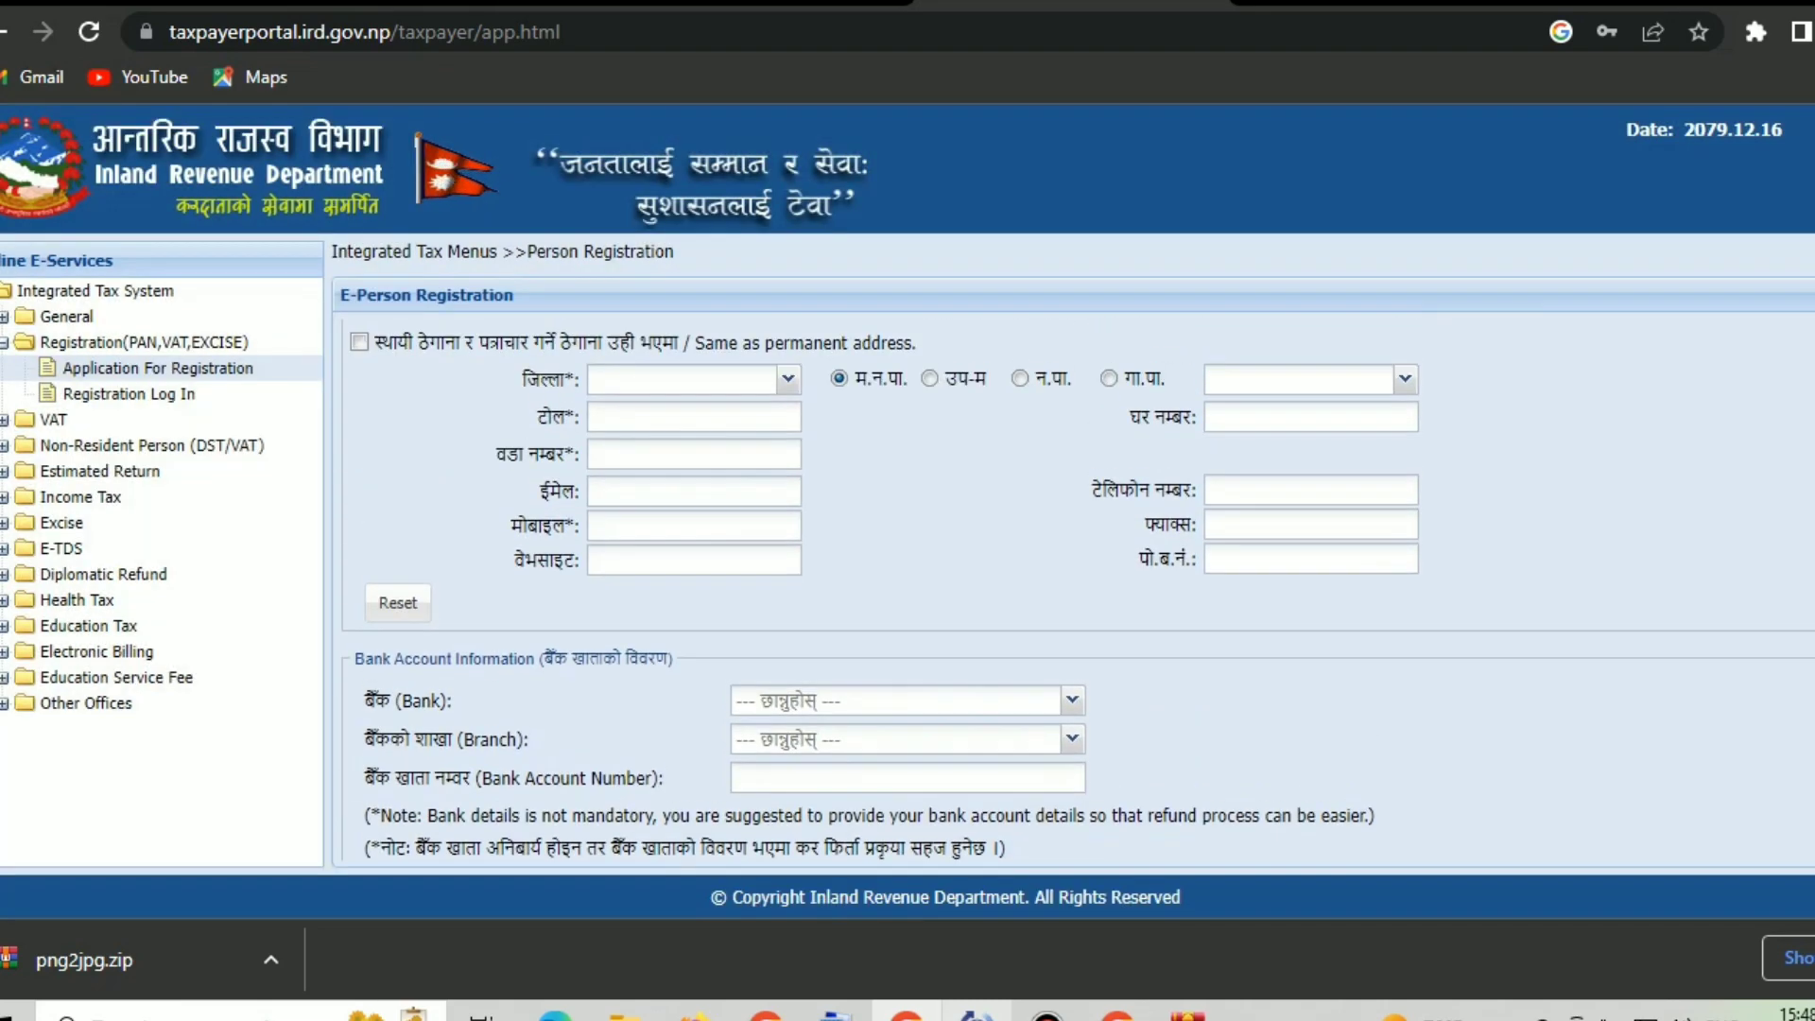
{"action": "scroll", "coordinate": [1077, 586], "scroll_direction": "up", "scroll_amount": 3}
{"action": "scroll", "coordinate": [1077, 586], "scroll_direction": "down", "scroll_amount": 10}
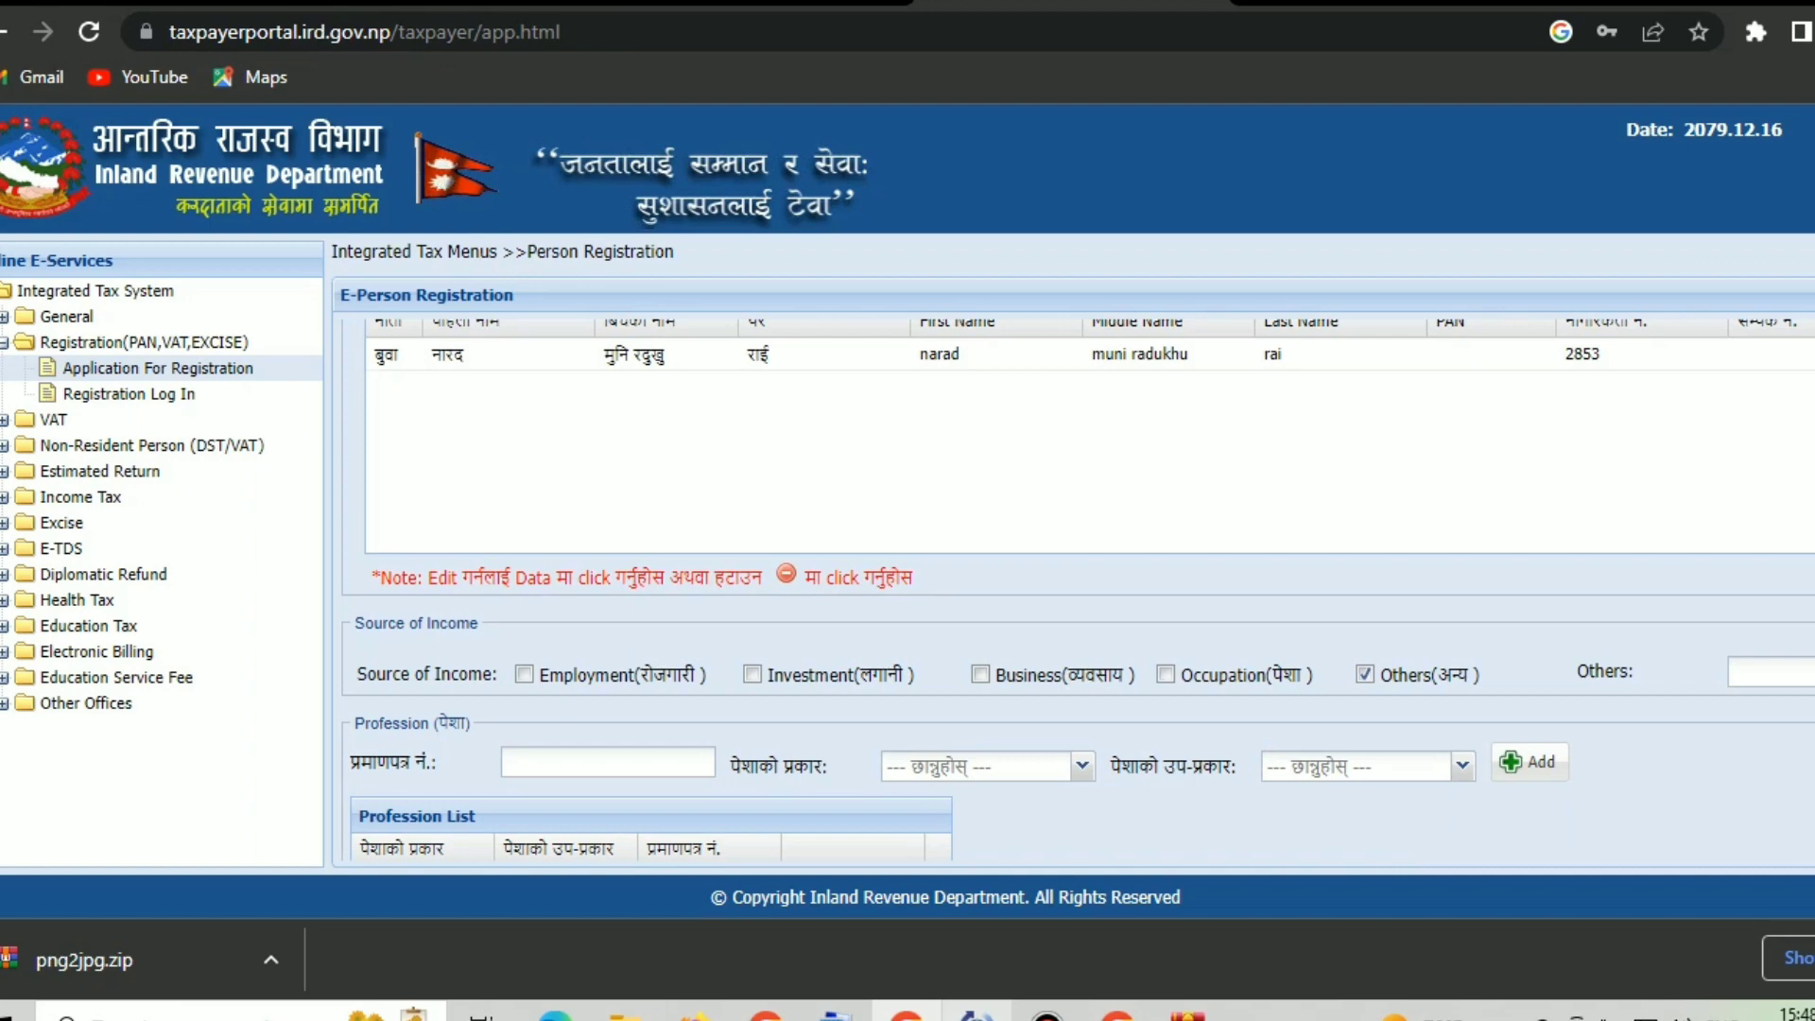
{"action": "scroll", "coordinate": [1078, 590], "scroll_direction": "down", "scroll_amount": 1}
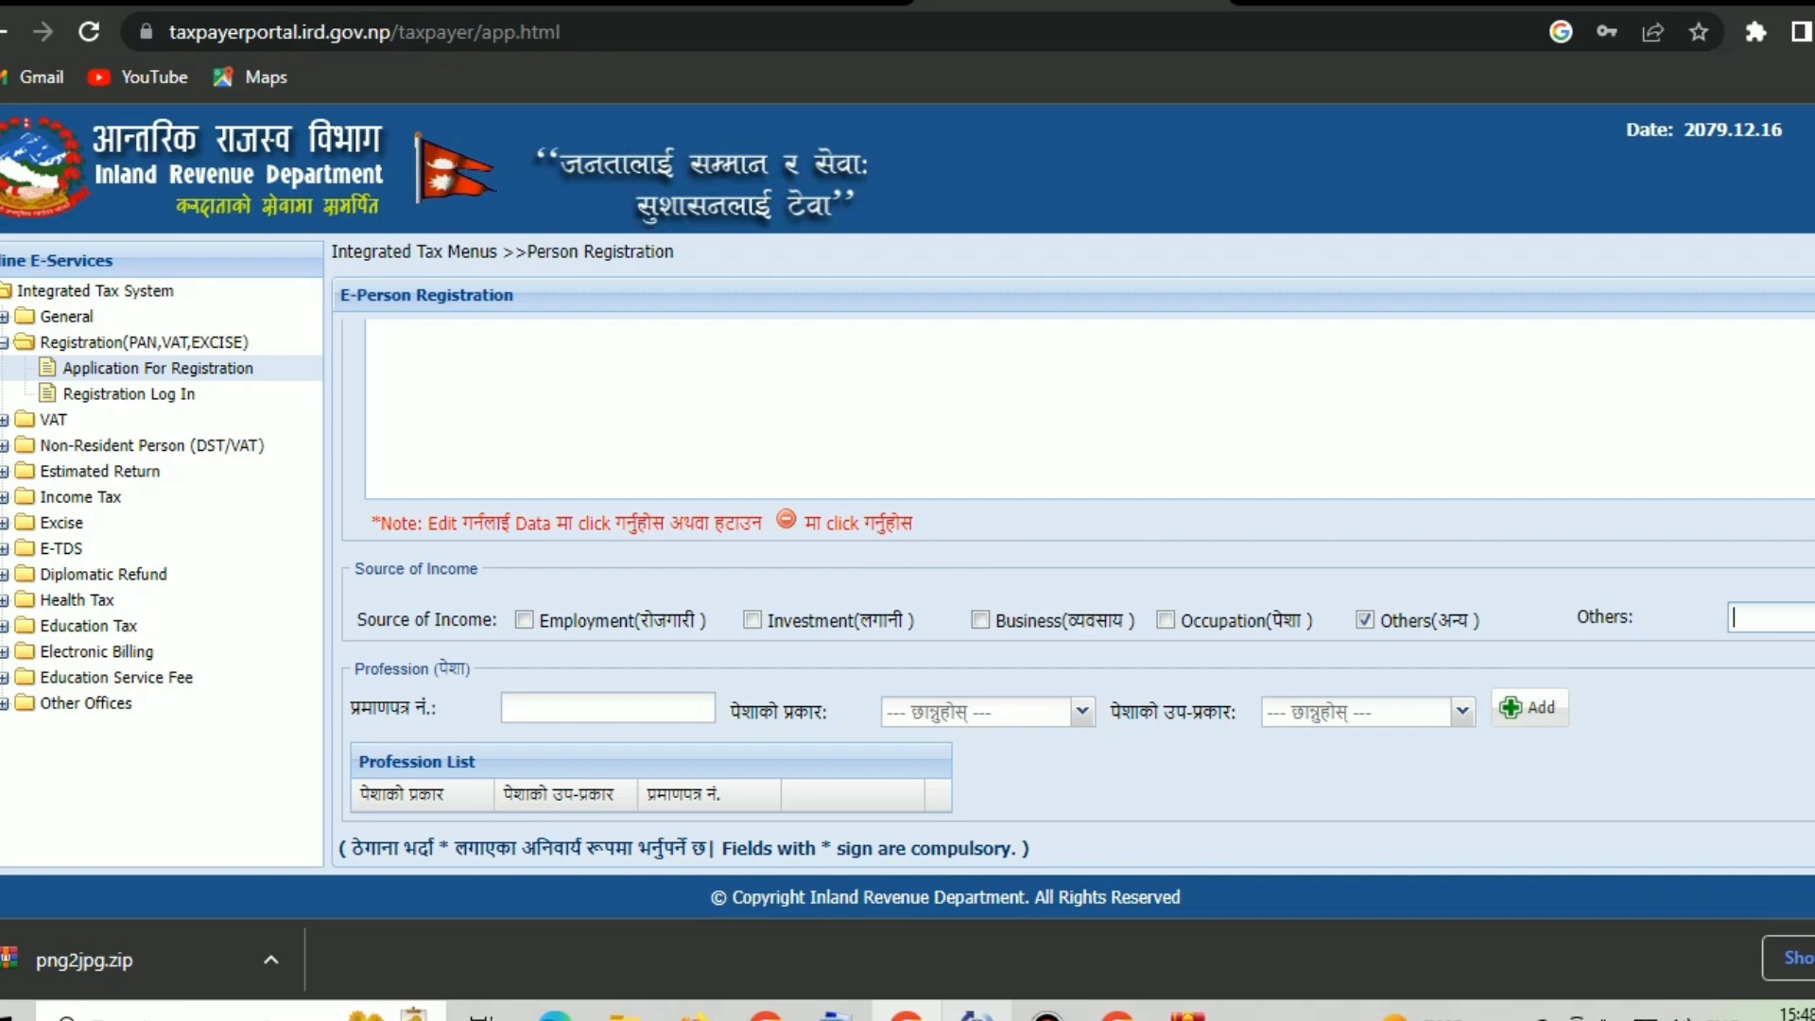
{"action": "type", "text": "webs"}
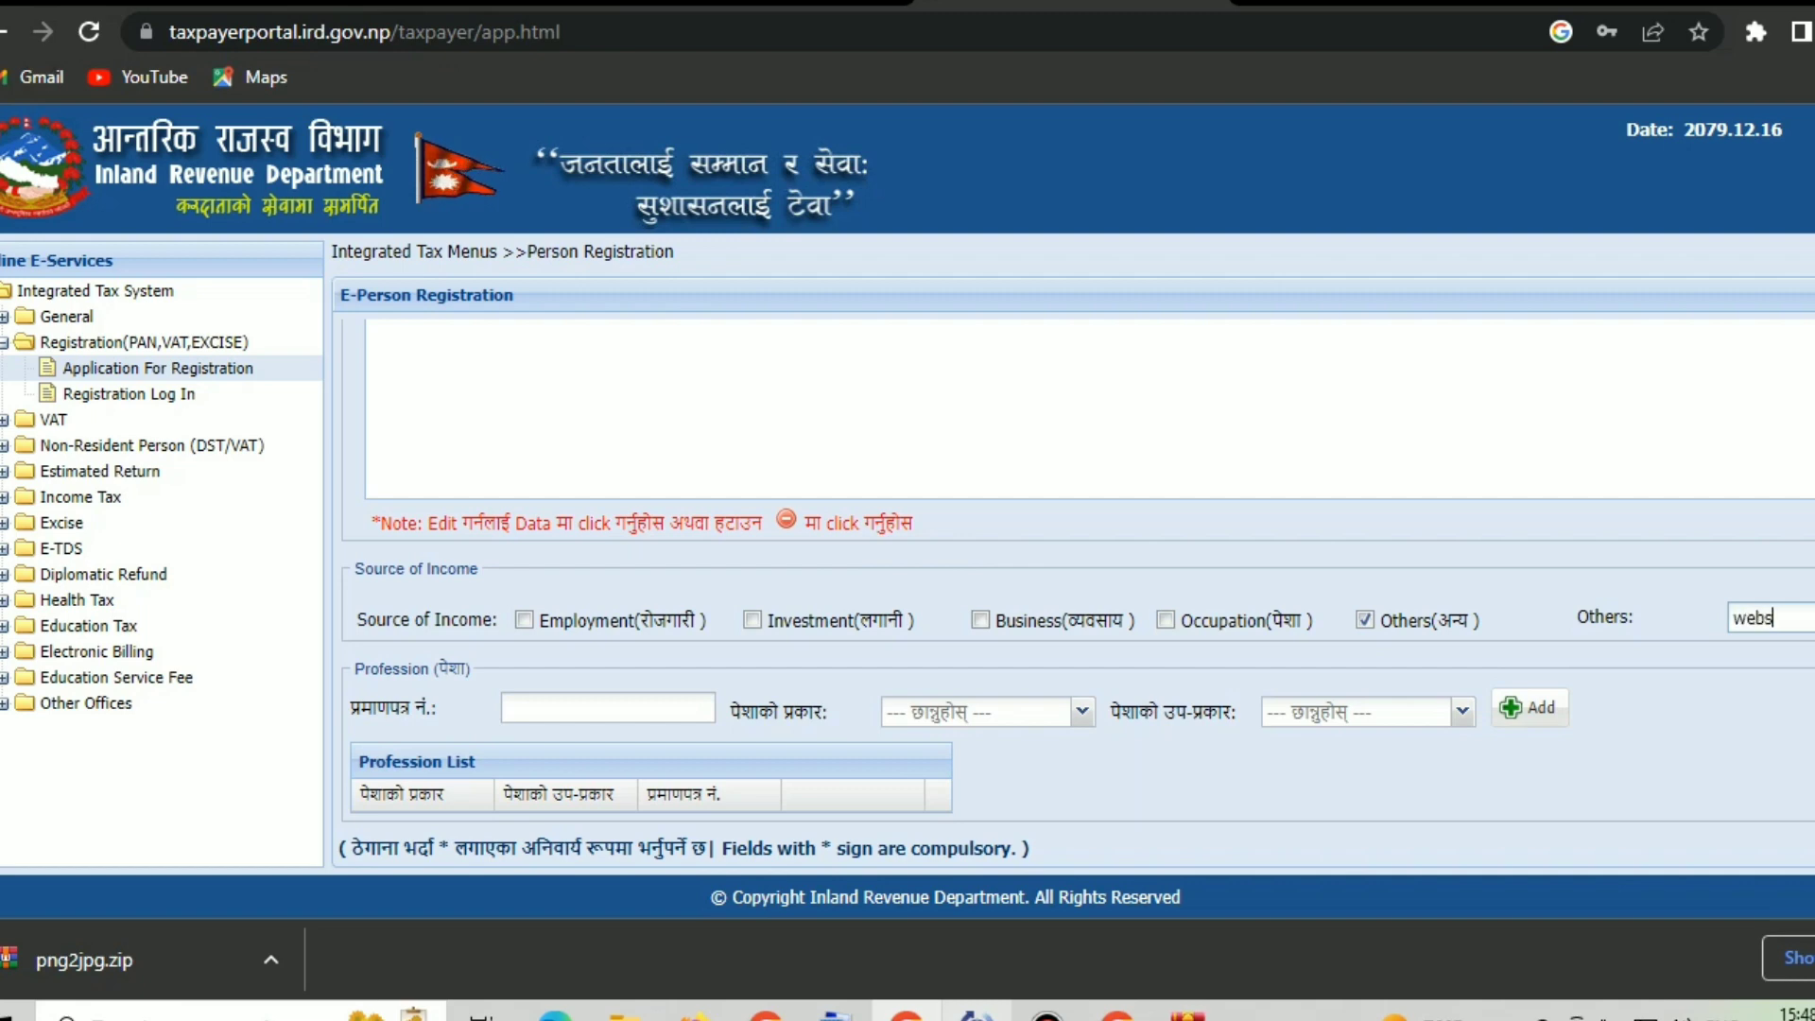
{"action": "type", "text": "ite"}
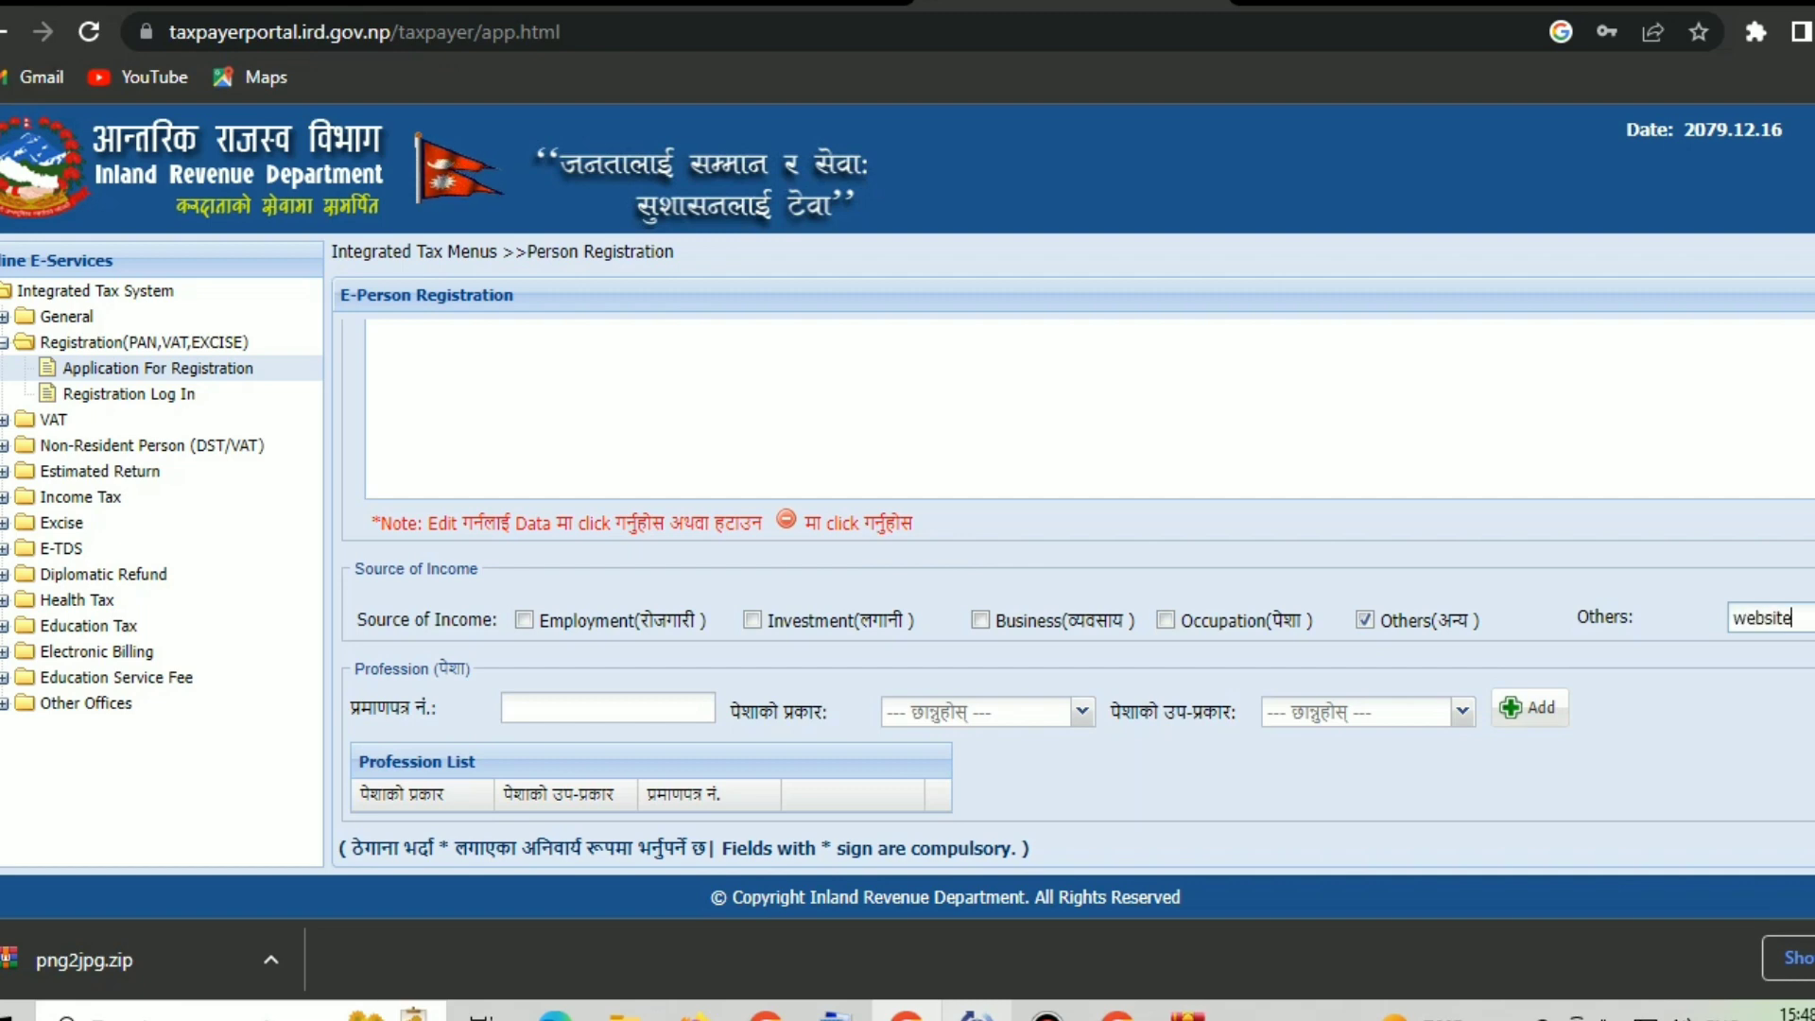
{"action": "scroll", "coordinate": [1076, 585], "scroll_direction": "down", "scroll_amount": 10}
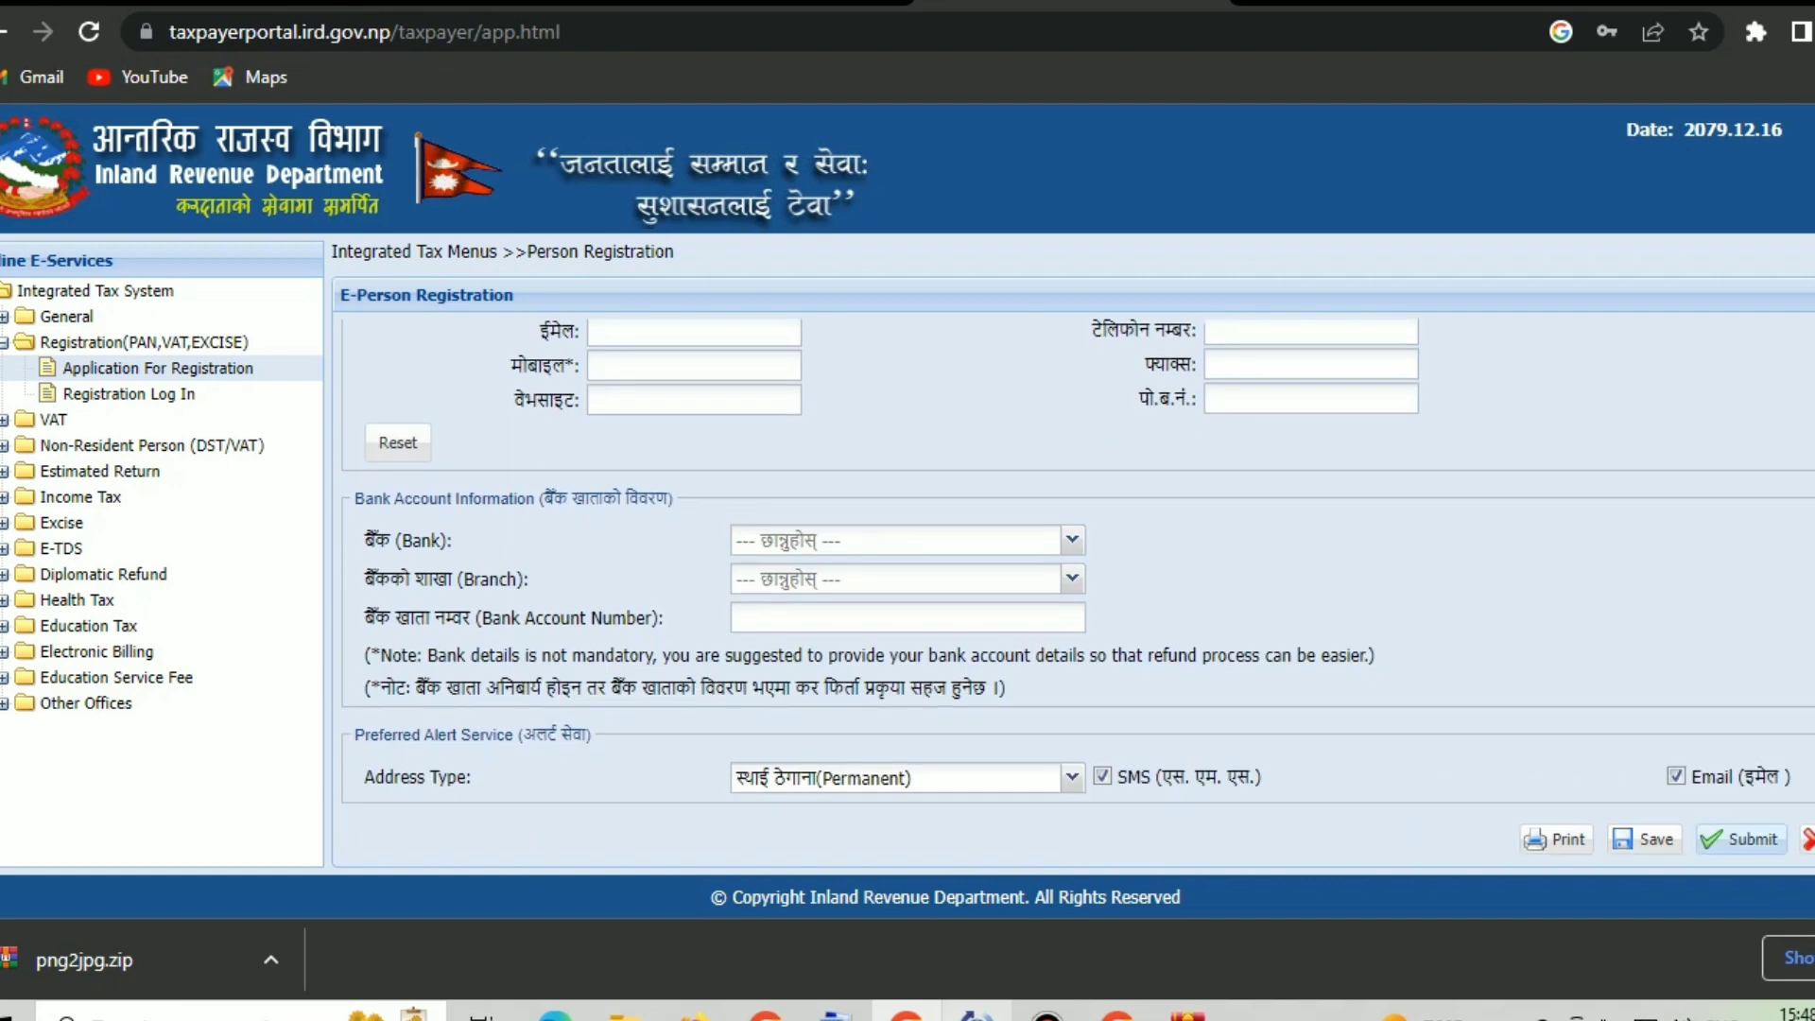
Step: Save the personal information successfully, then back out of the submission by answering No
{"action": "left_click", "coordinate": [1645, 838]}
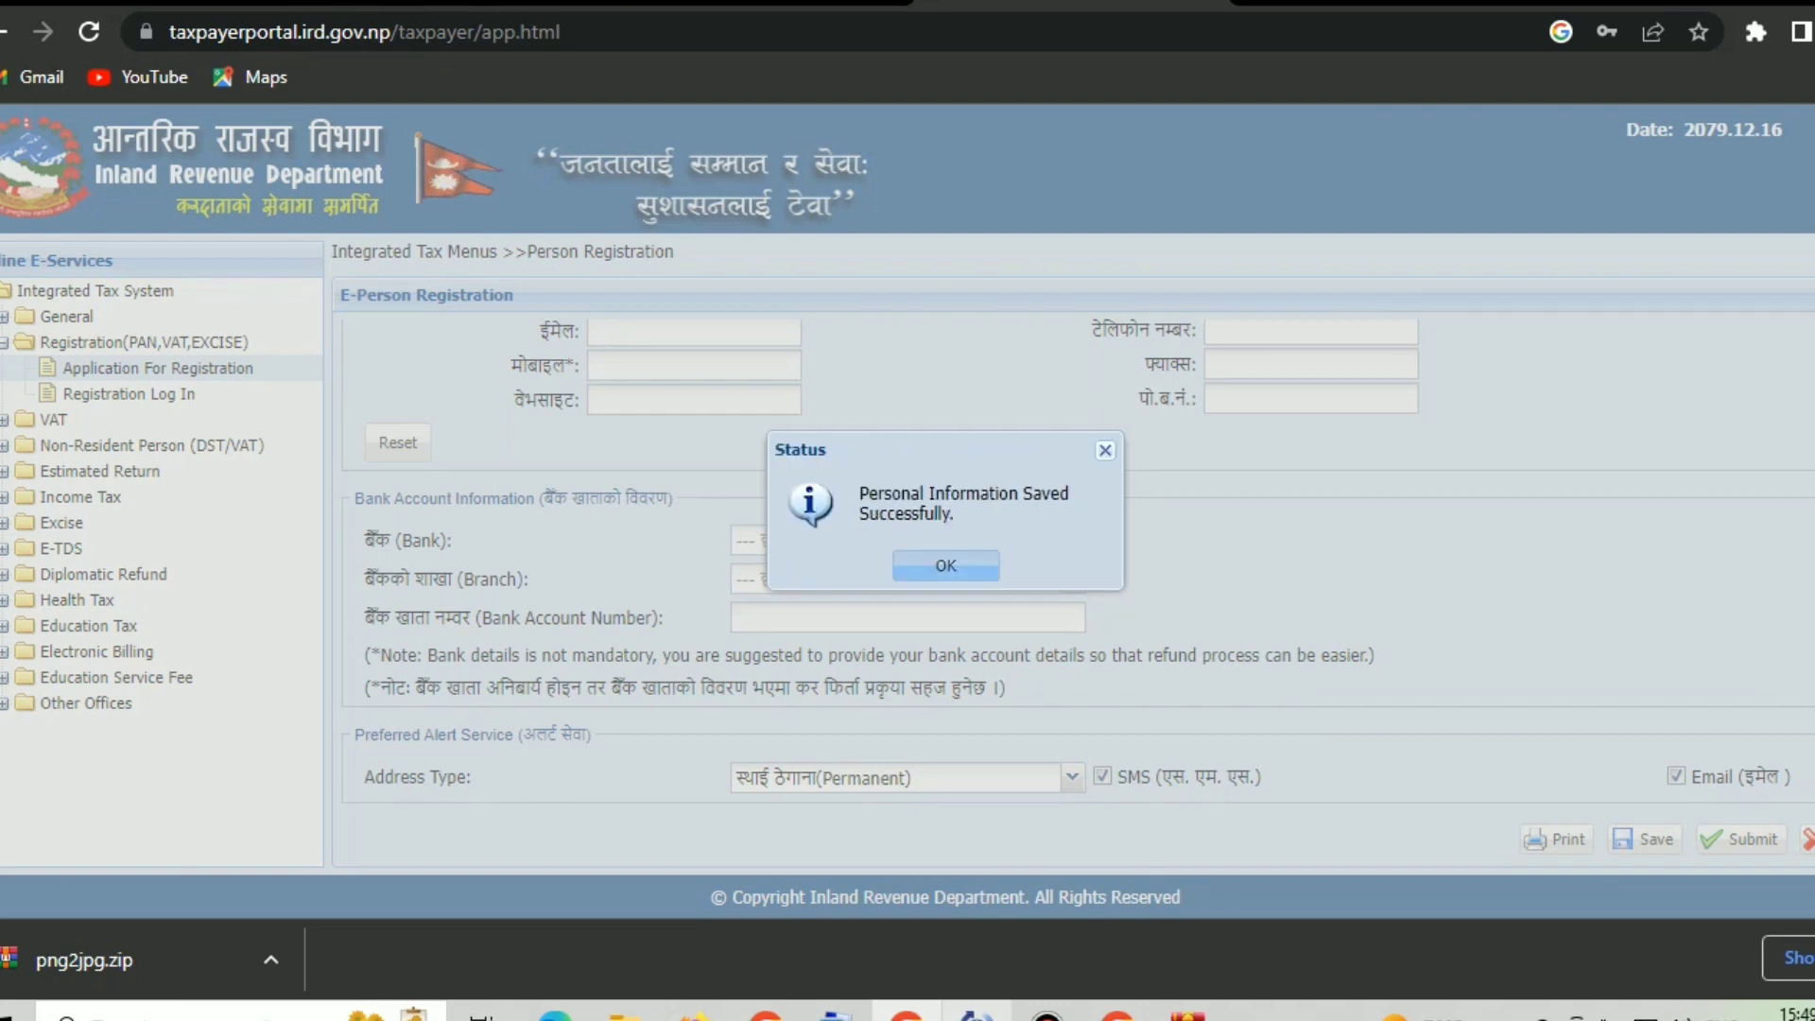
{"action": "left_click", "coordinate": [946, 565]}
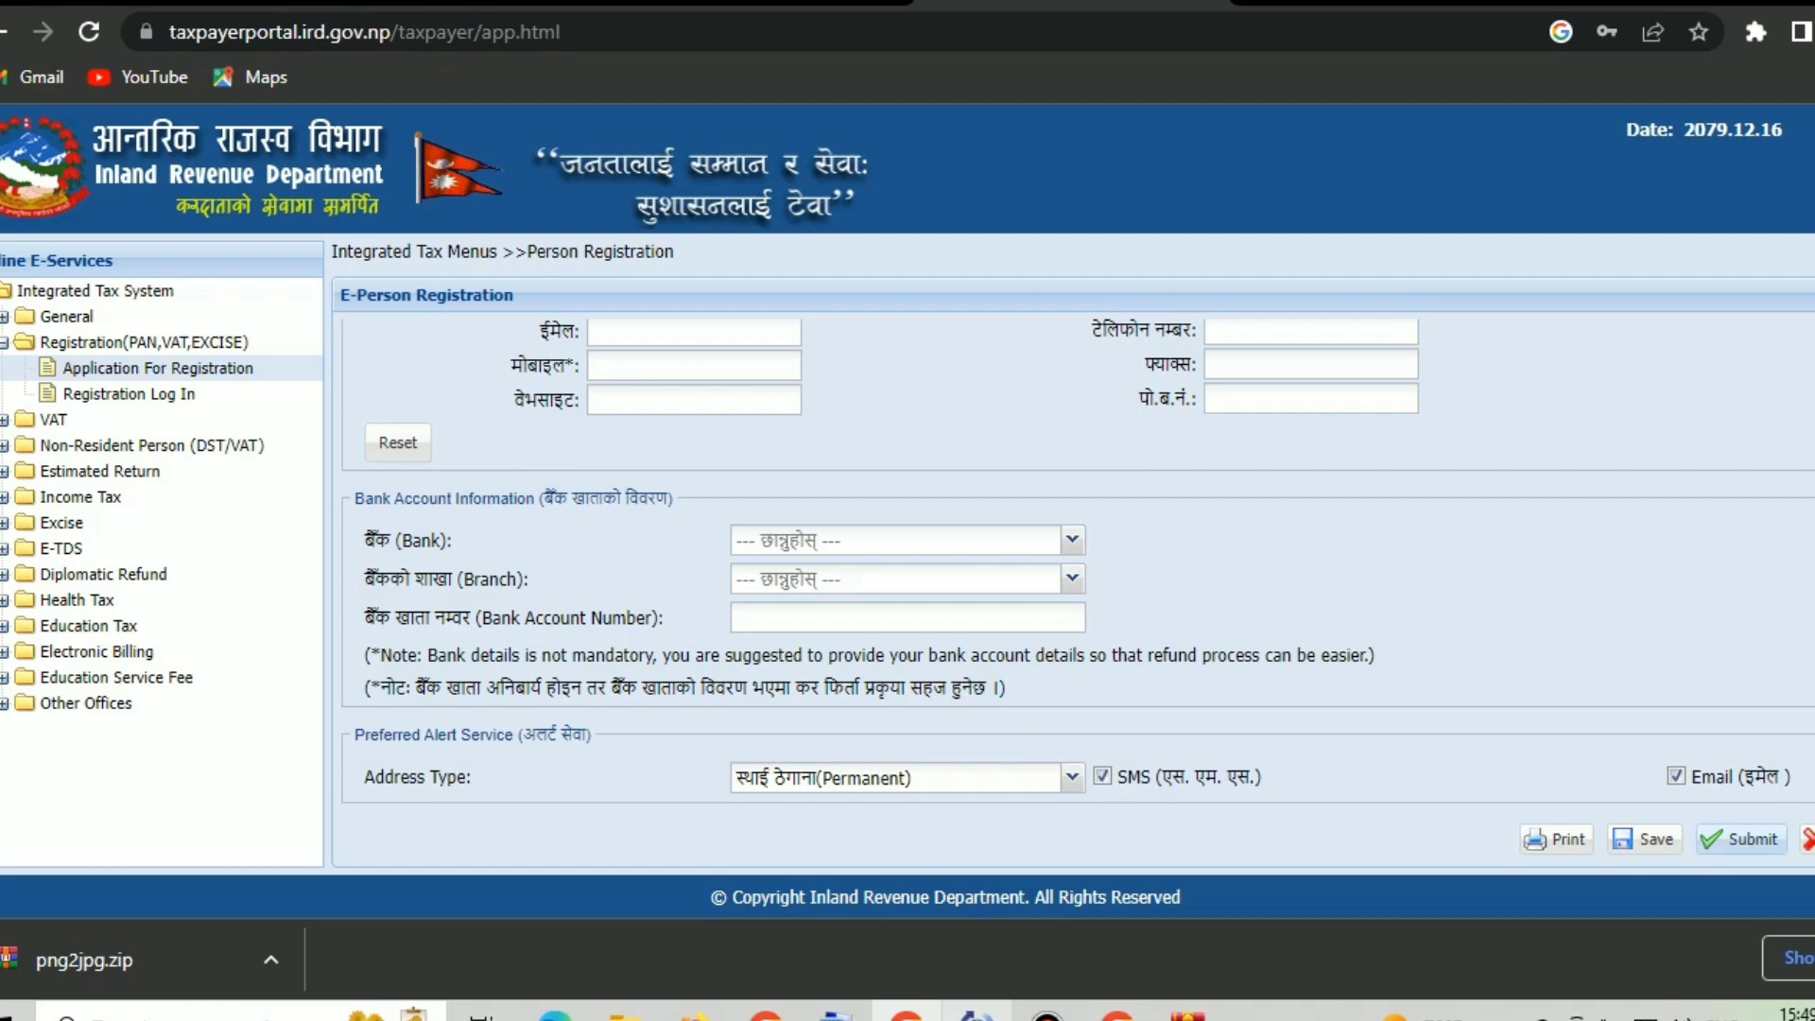
{"action": "left_click", "coordinate": [1741, 838]}
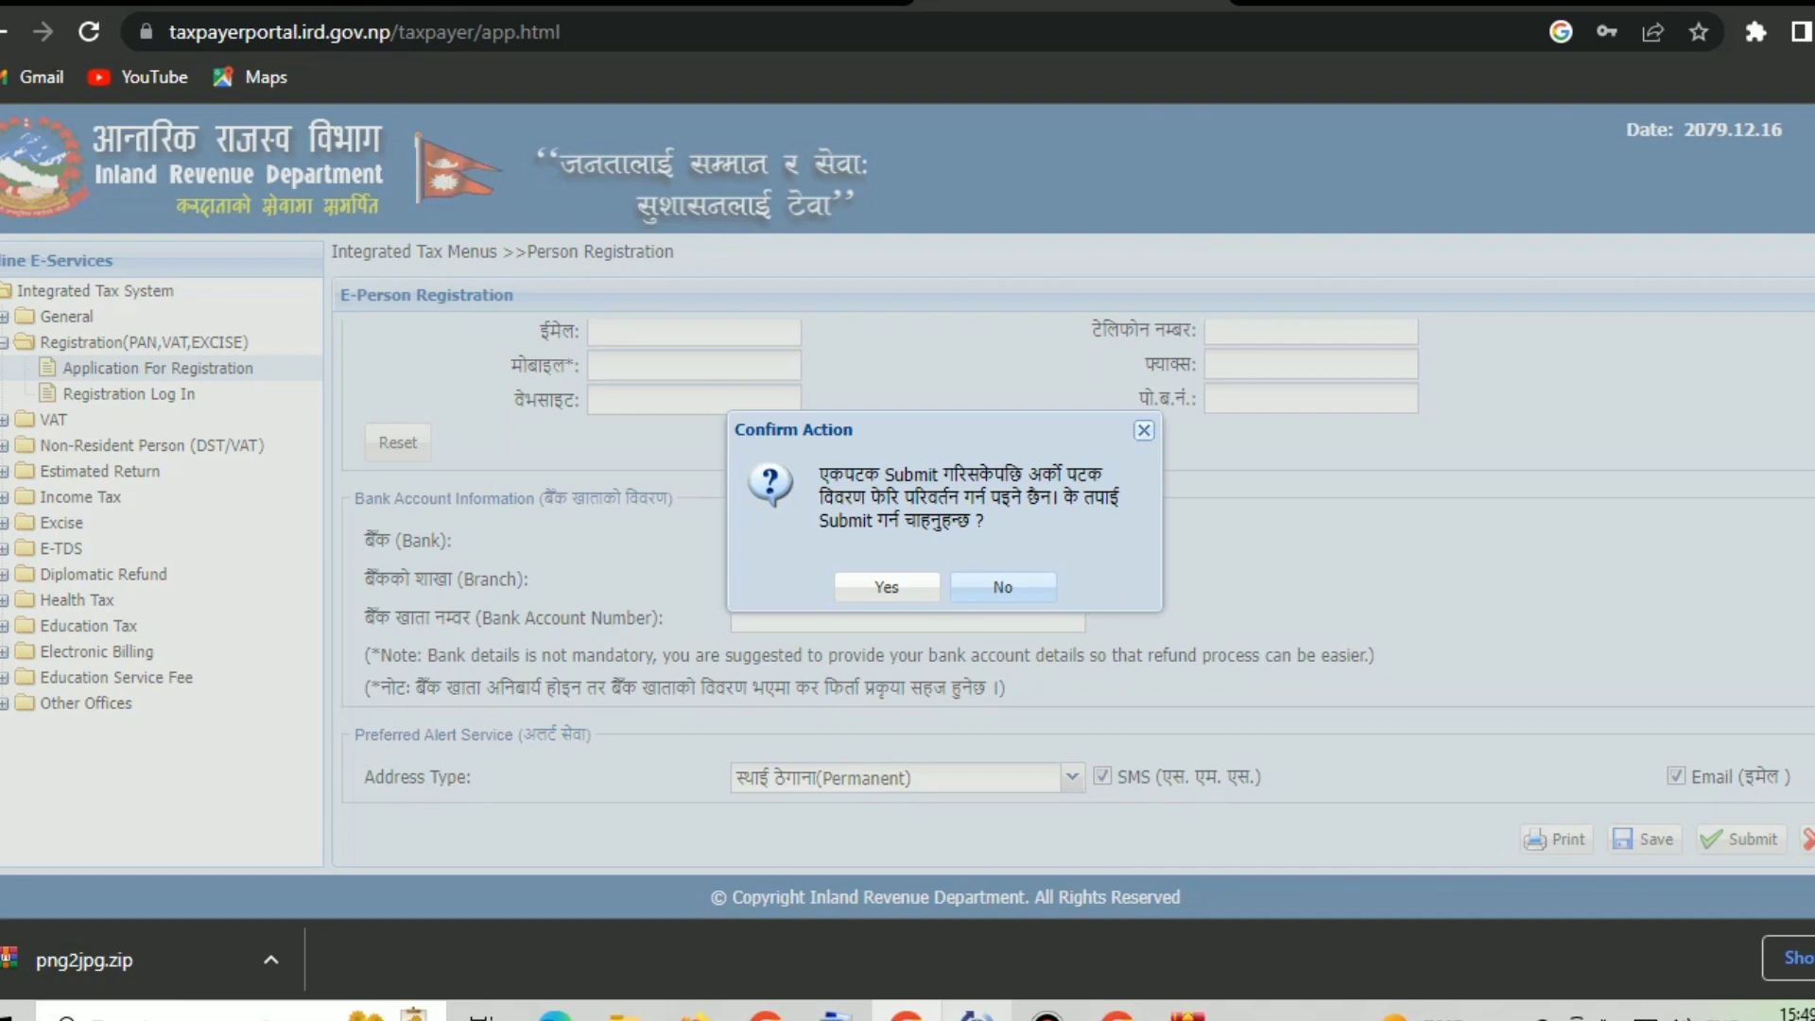
{"action": "left_click", "coordinate": [1143, 430]}
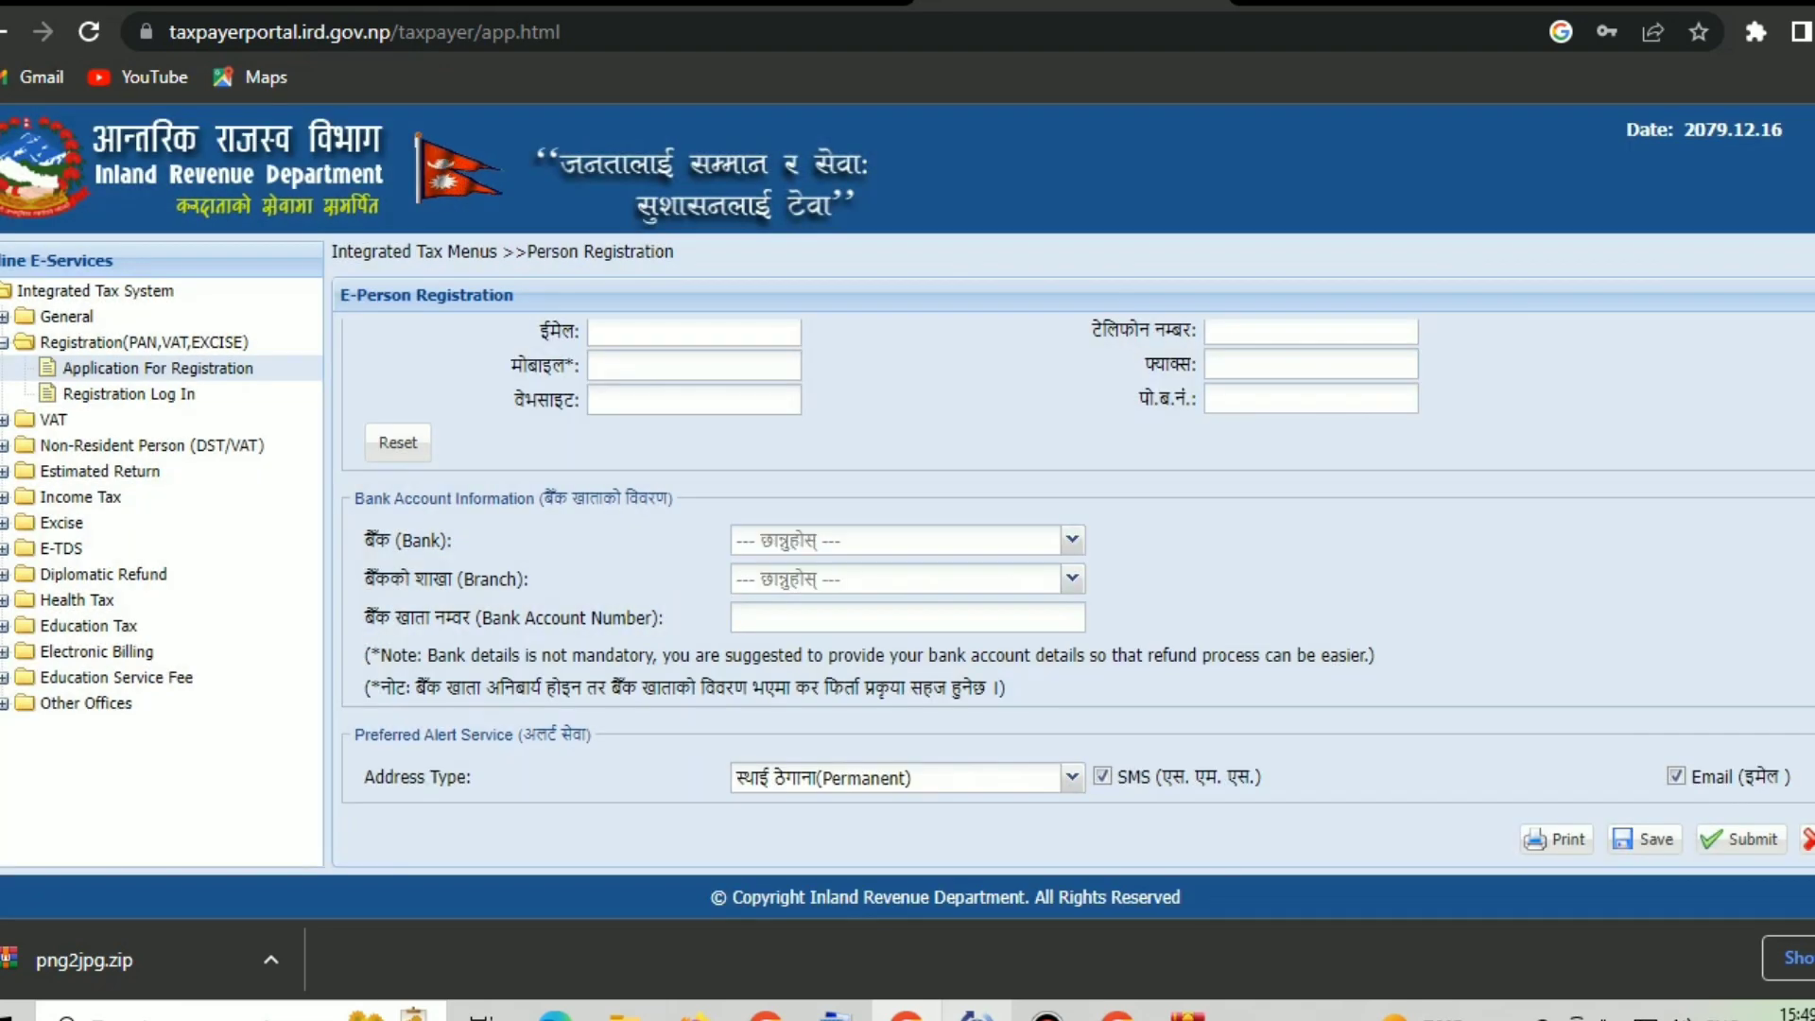
Step: Scroll back through the registration form to review the entered details
{"action": "scroll", "coordinate": [1077, 590], "scroll_direction": "up", "scroll_amount": 4}
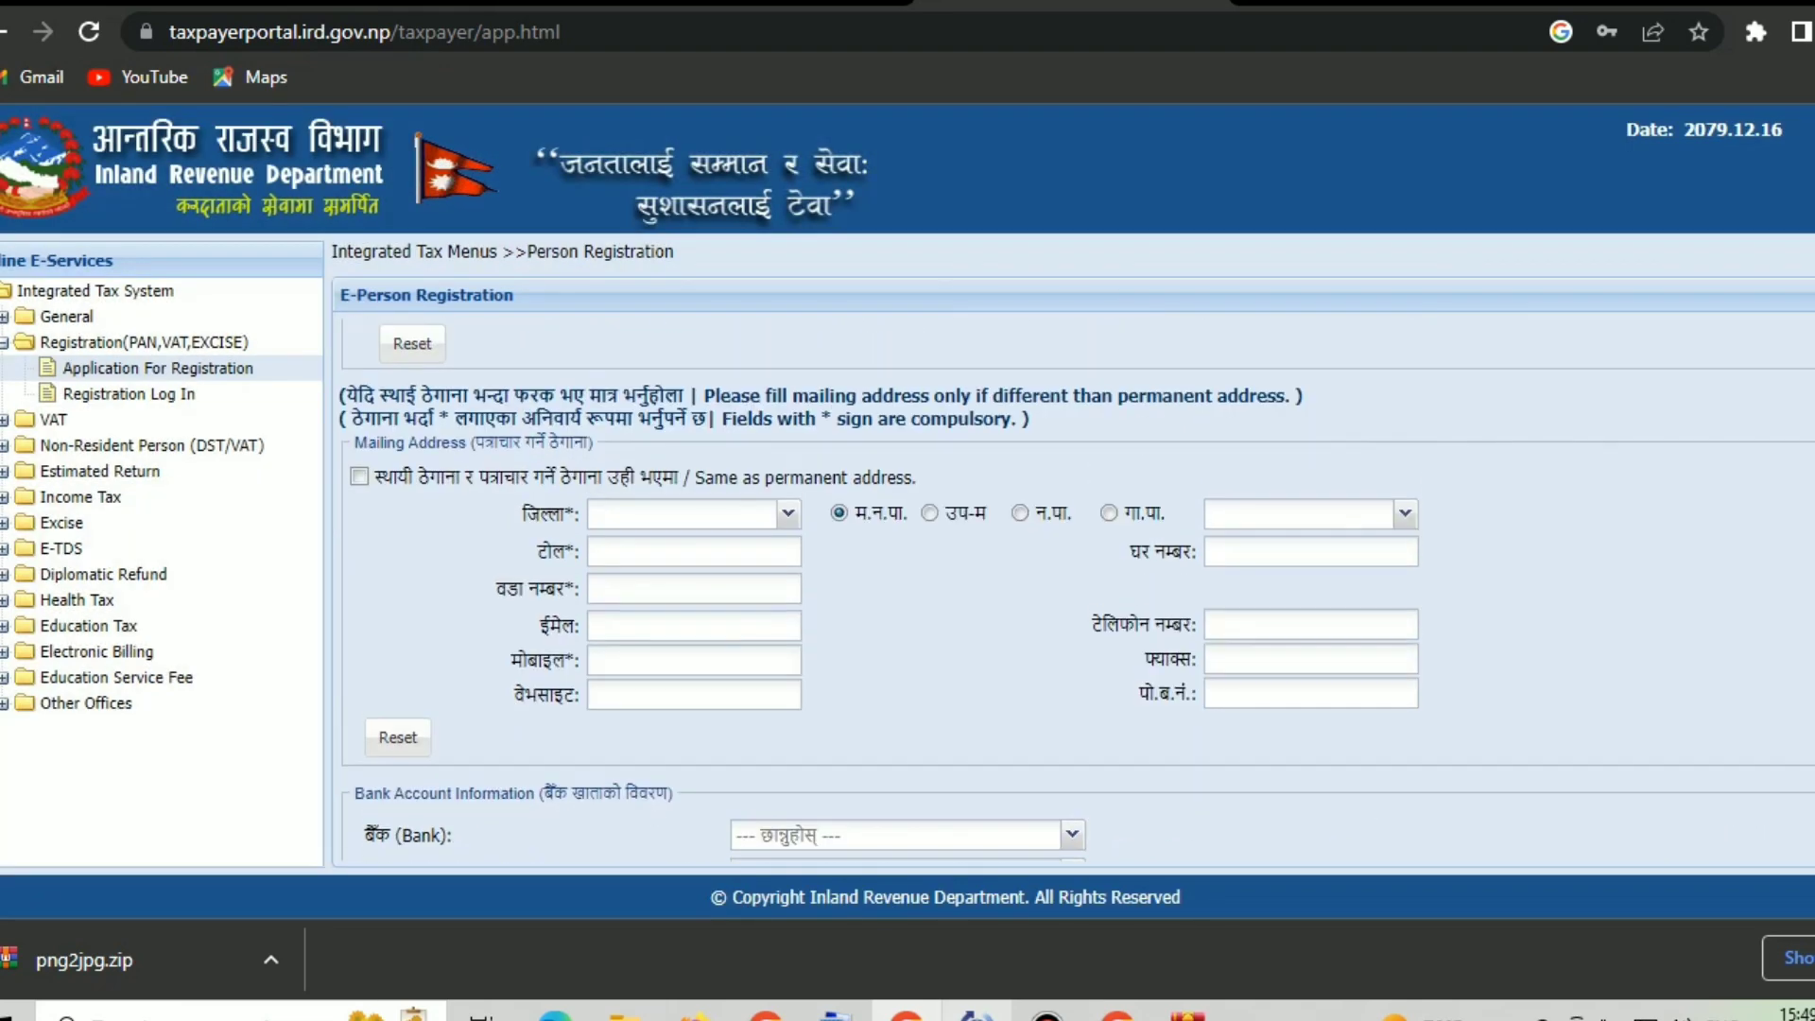
{"action": "scroll", "coordinate": [1076, 590], "scroll_direction": "up", "scroll_amount": 5}
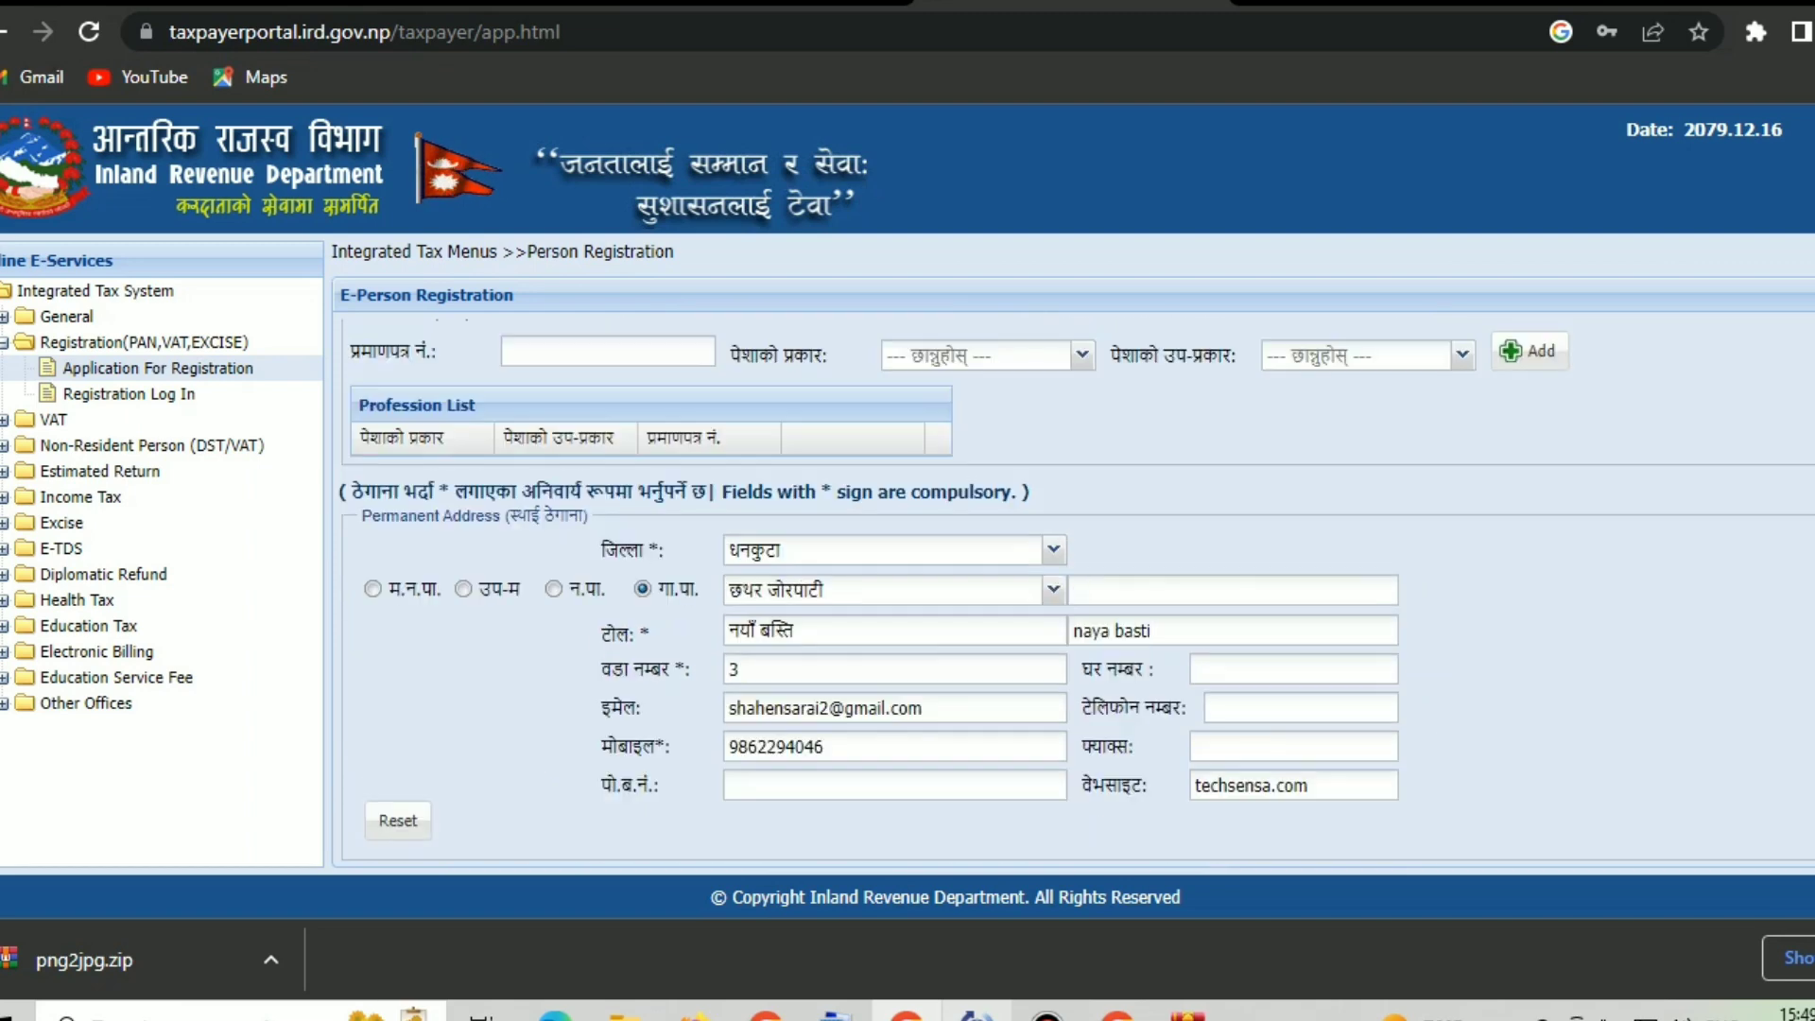
{"action": "scroll", "coordinate": [1075, 590], "scroll_direction": "up", "scroll_amount": 4}
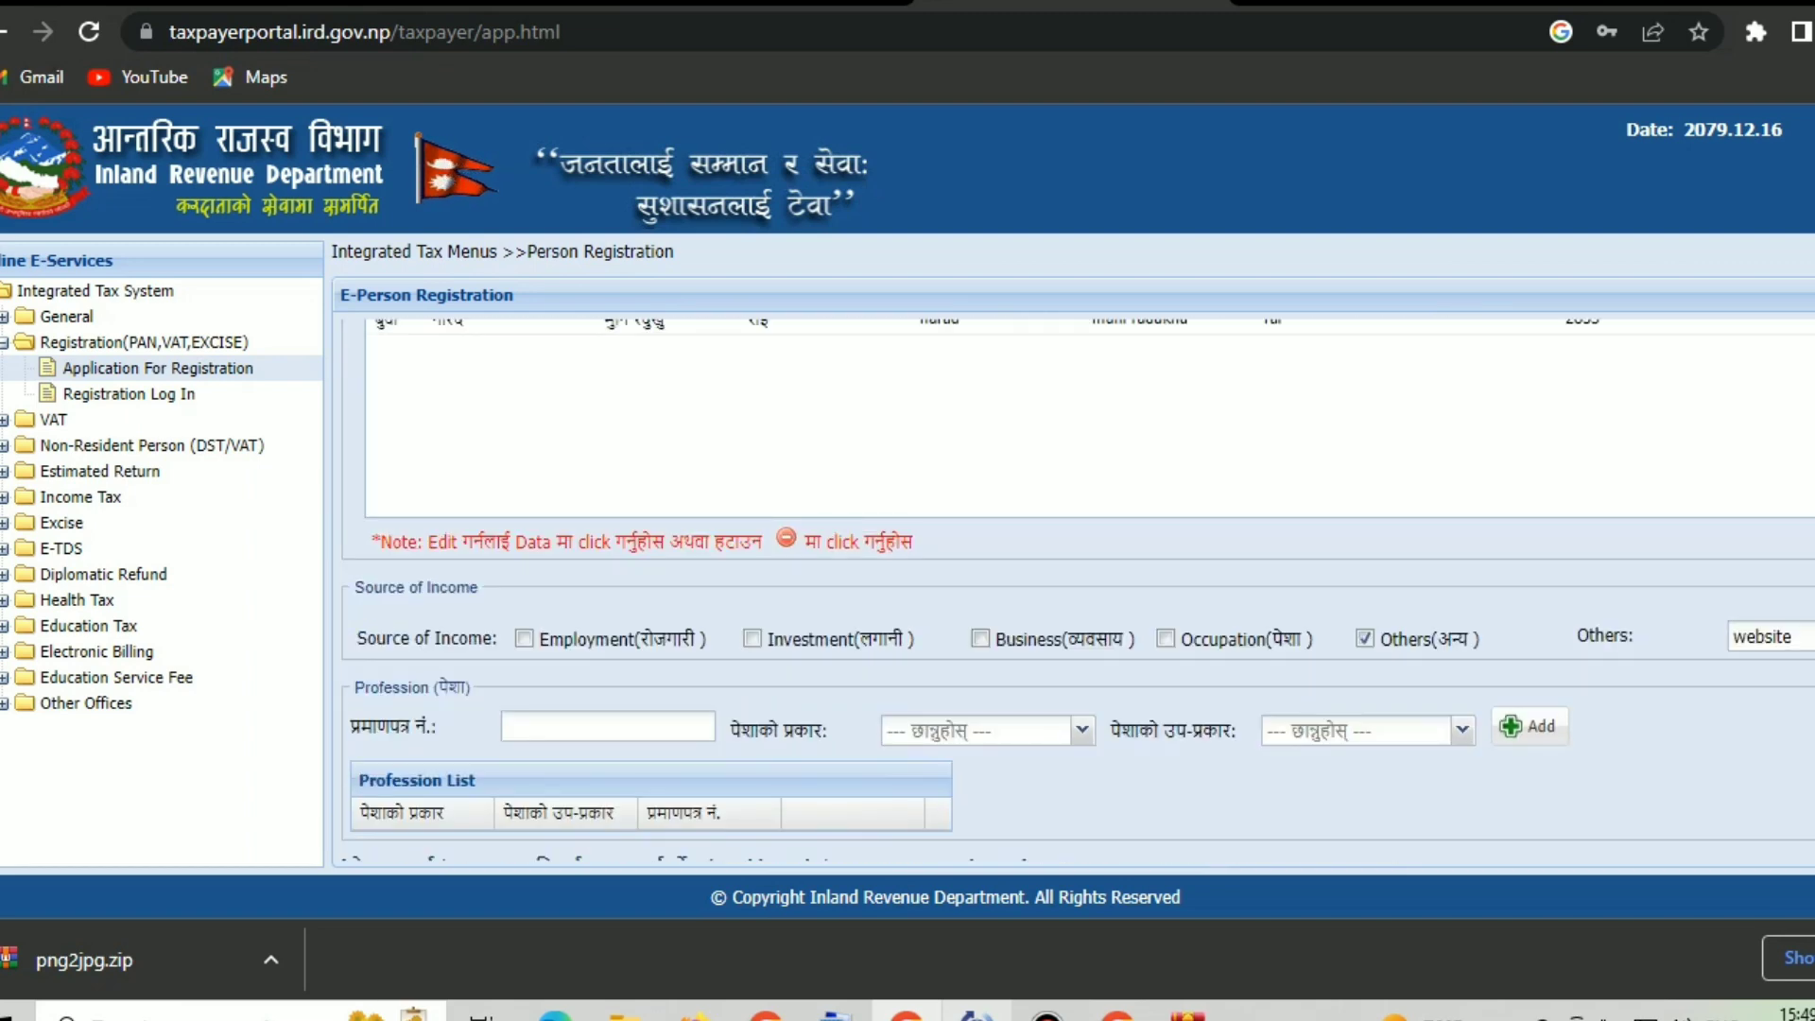
{"action": "scroll", "coordinate": [1076, 589], "scroll_direction": "up", "scroll_amount": 3}
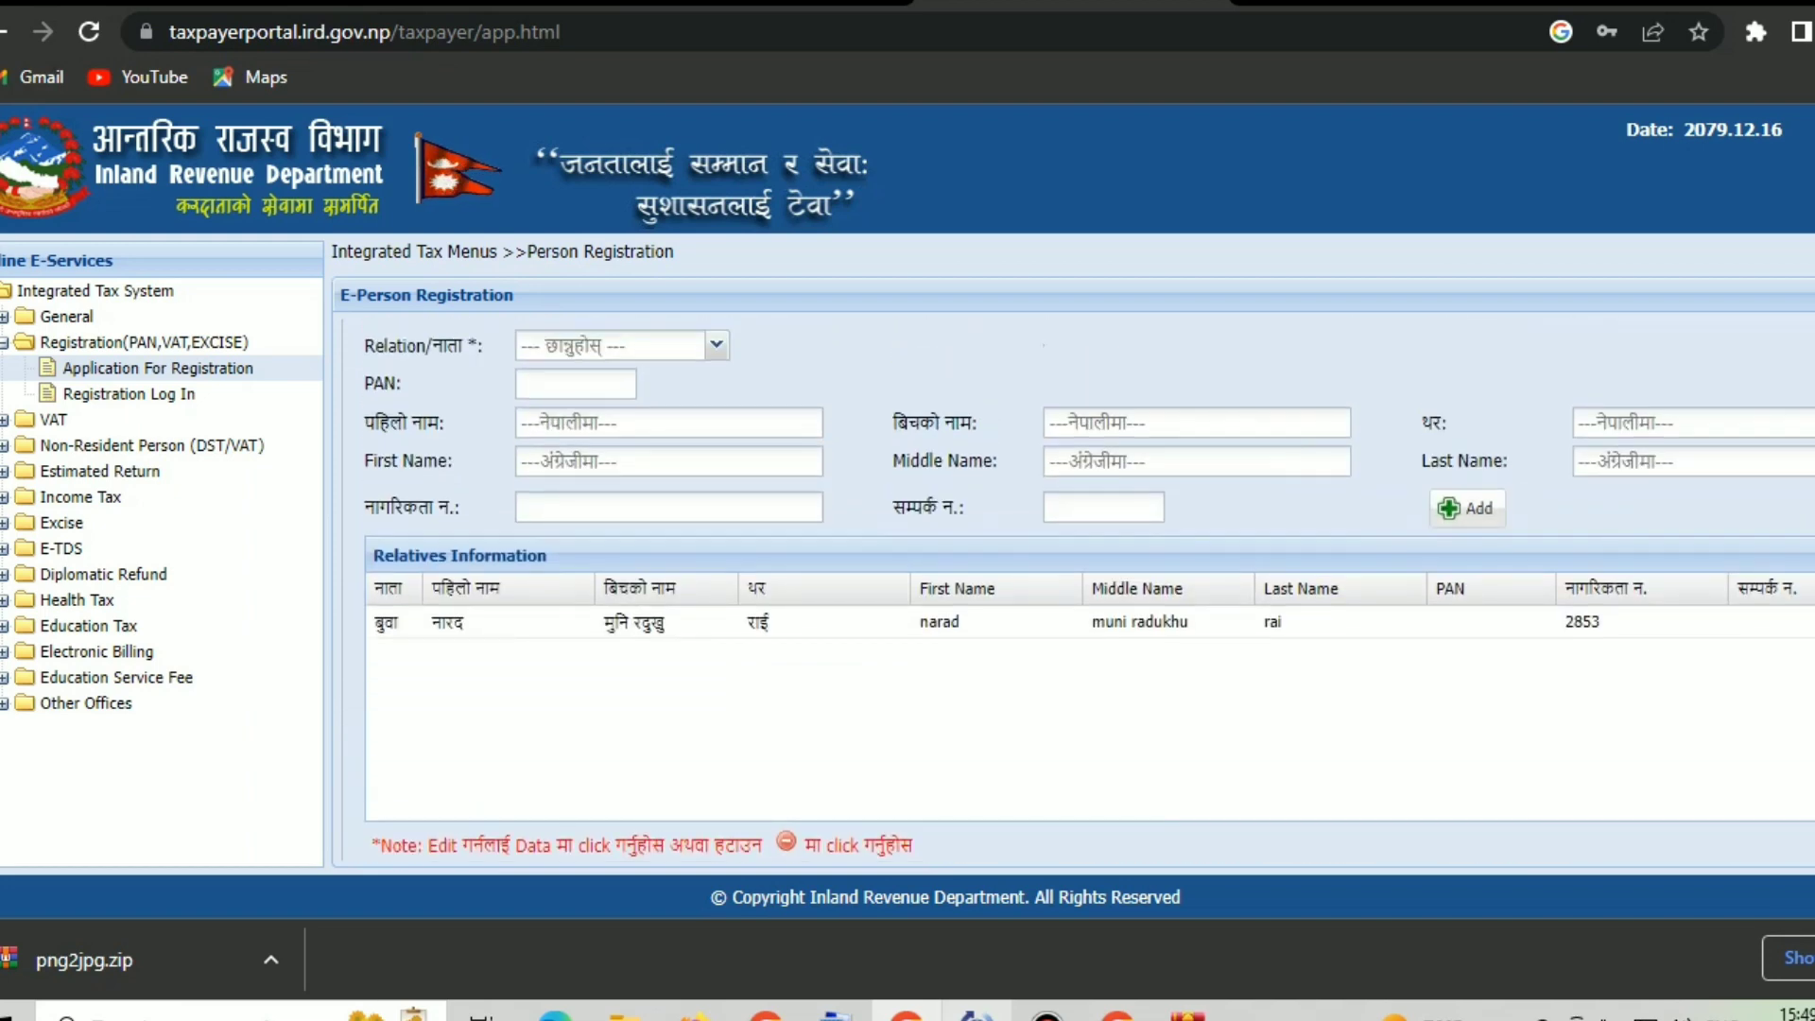
{"action": "scroll", "coordinate": [1075, 590], "scroll_direction": "up", "scroll_amount": 5}
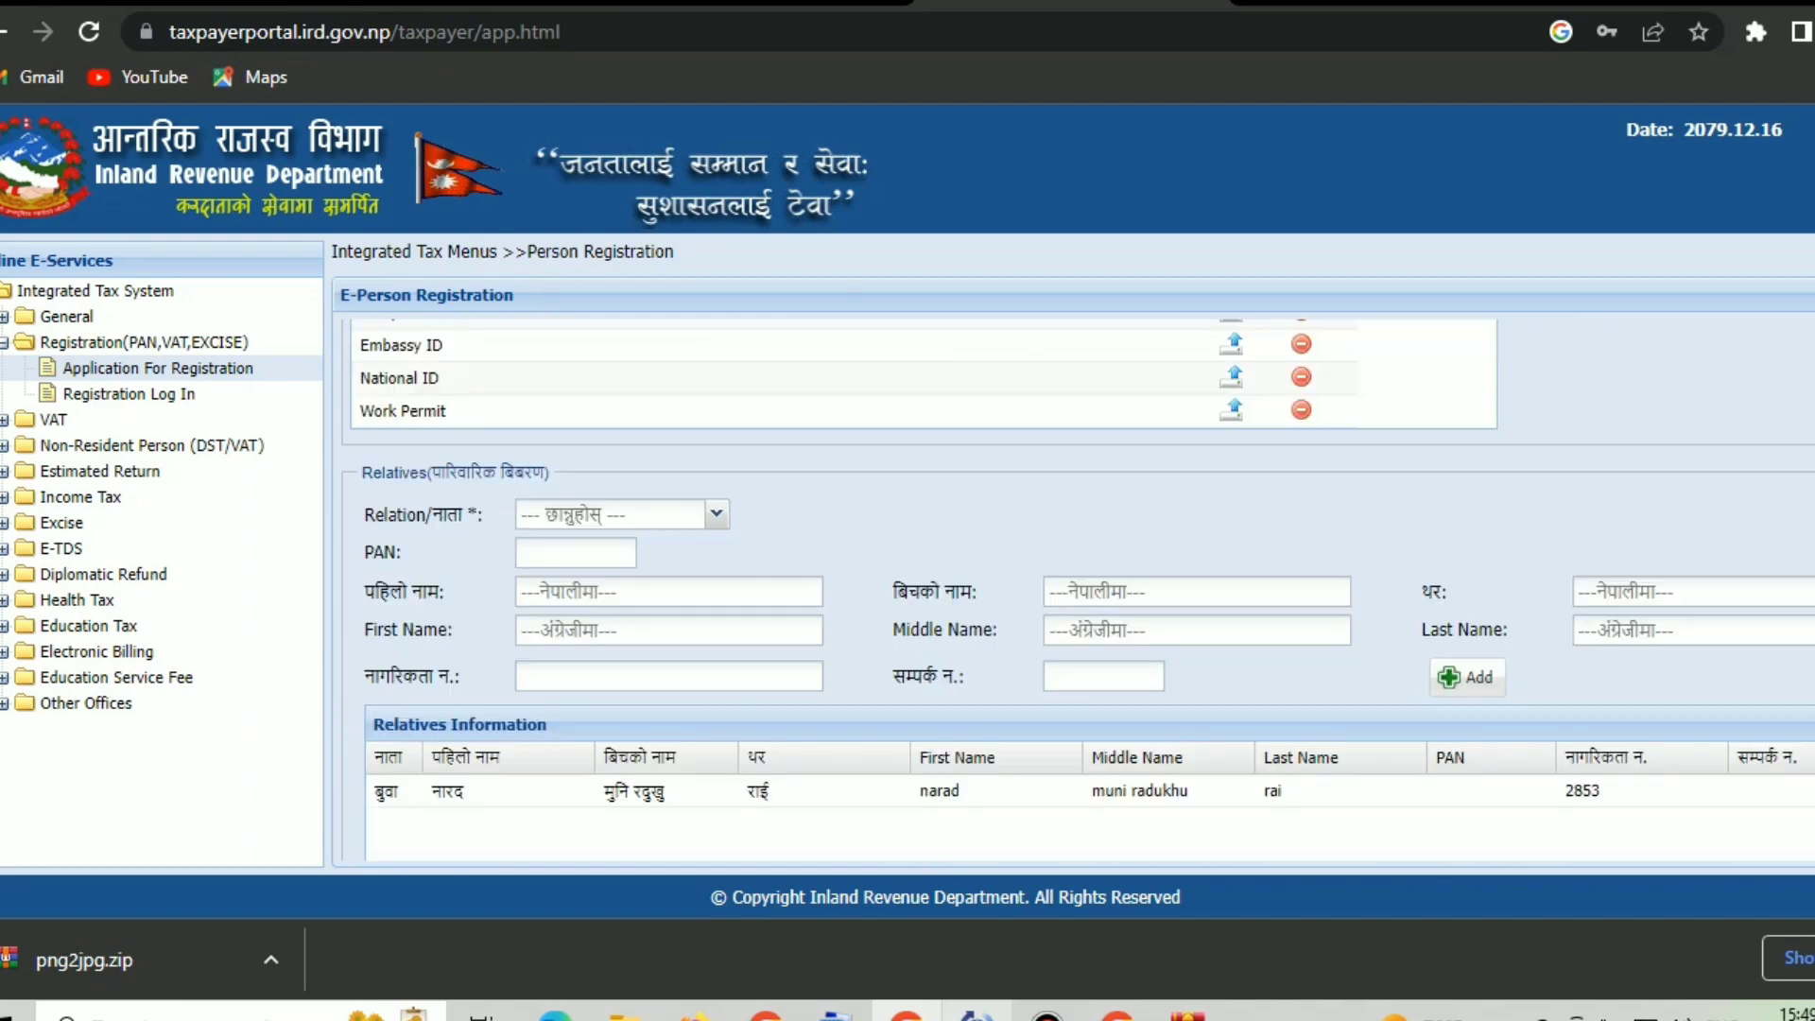
{"action": "scroll", "coordinate": [1075, 589], "scroll_direction": "up", "scroll_amount": 3}
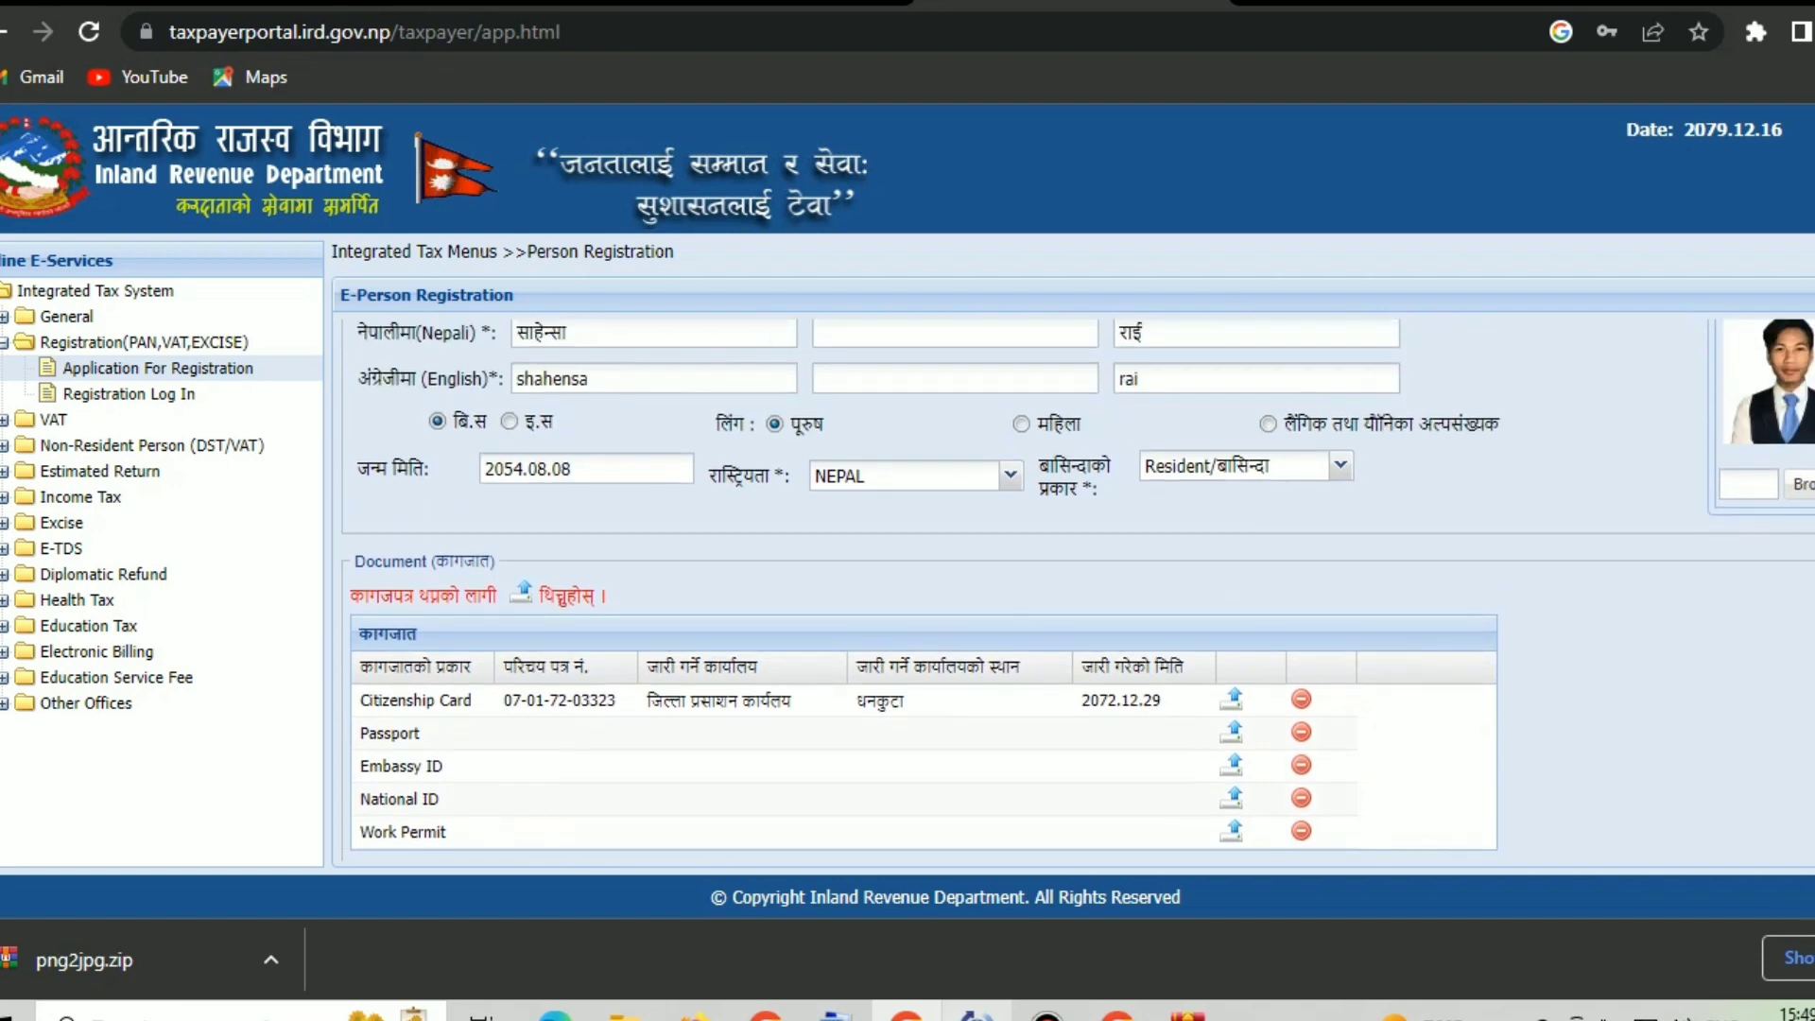
{"action": "scroll", "coordinate": [1076, 590], "scroll_direction": "down", "scroll_amount": 18}
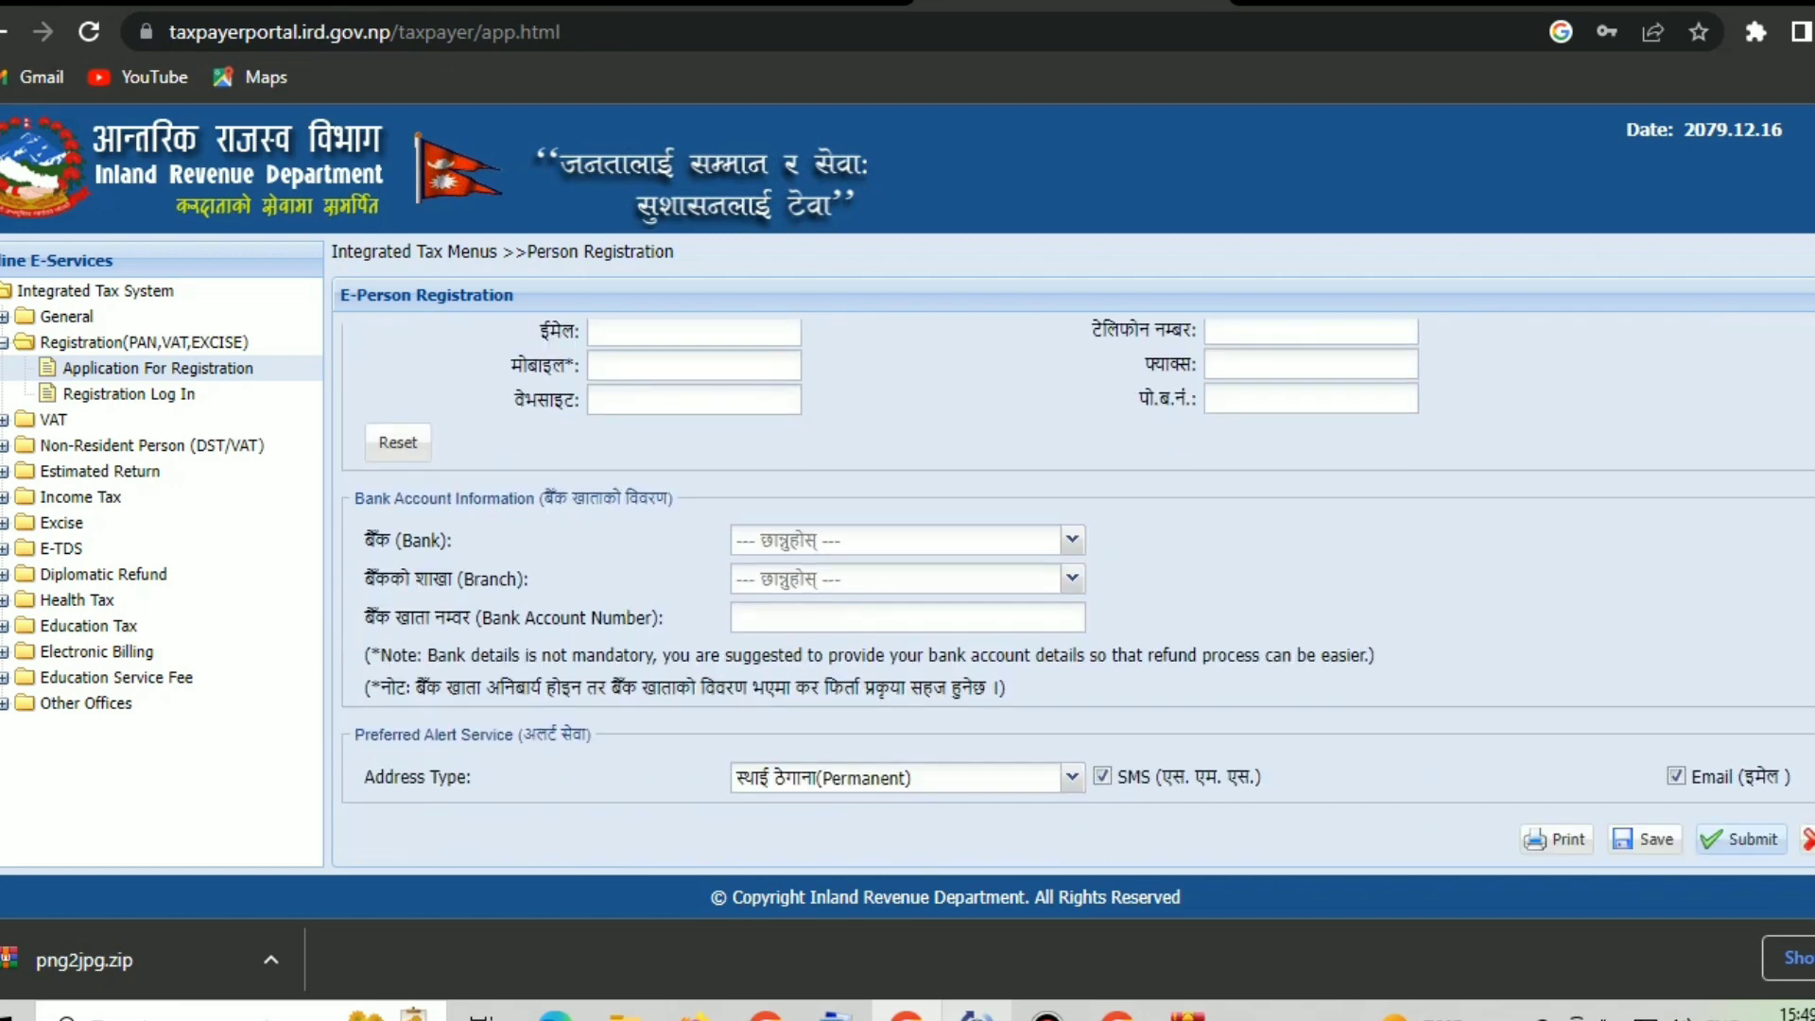
Step: Submit the application, confirm it, and acknowledge the saved and OTP-sent notices
{"action": "left_click", "coordinate": [1742, 838]}
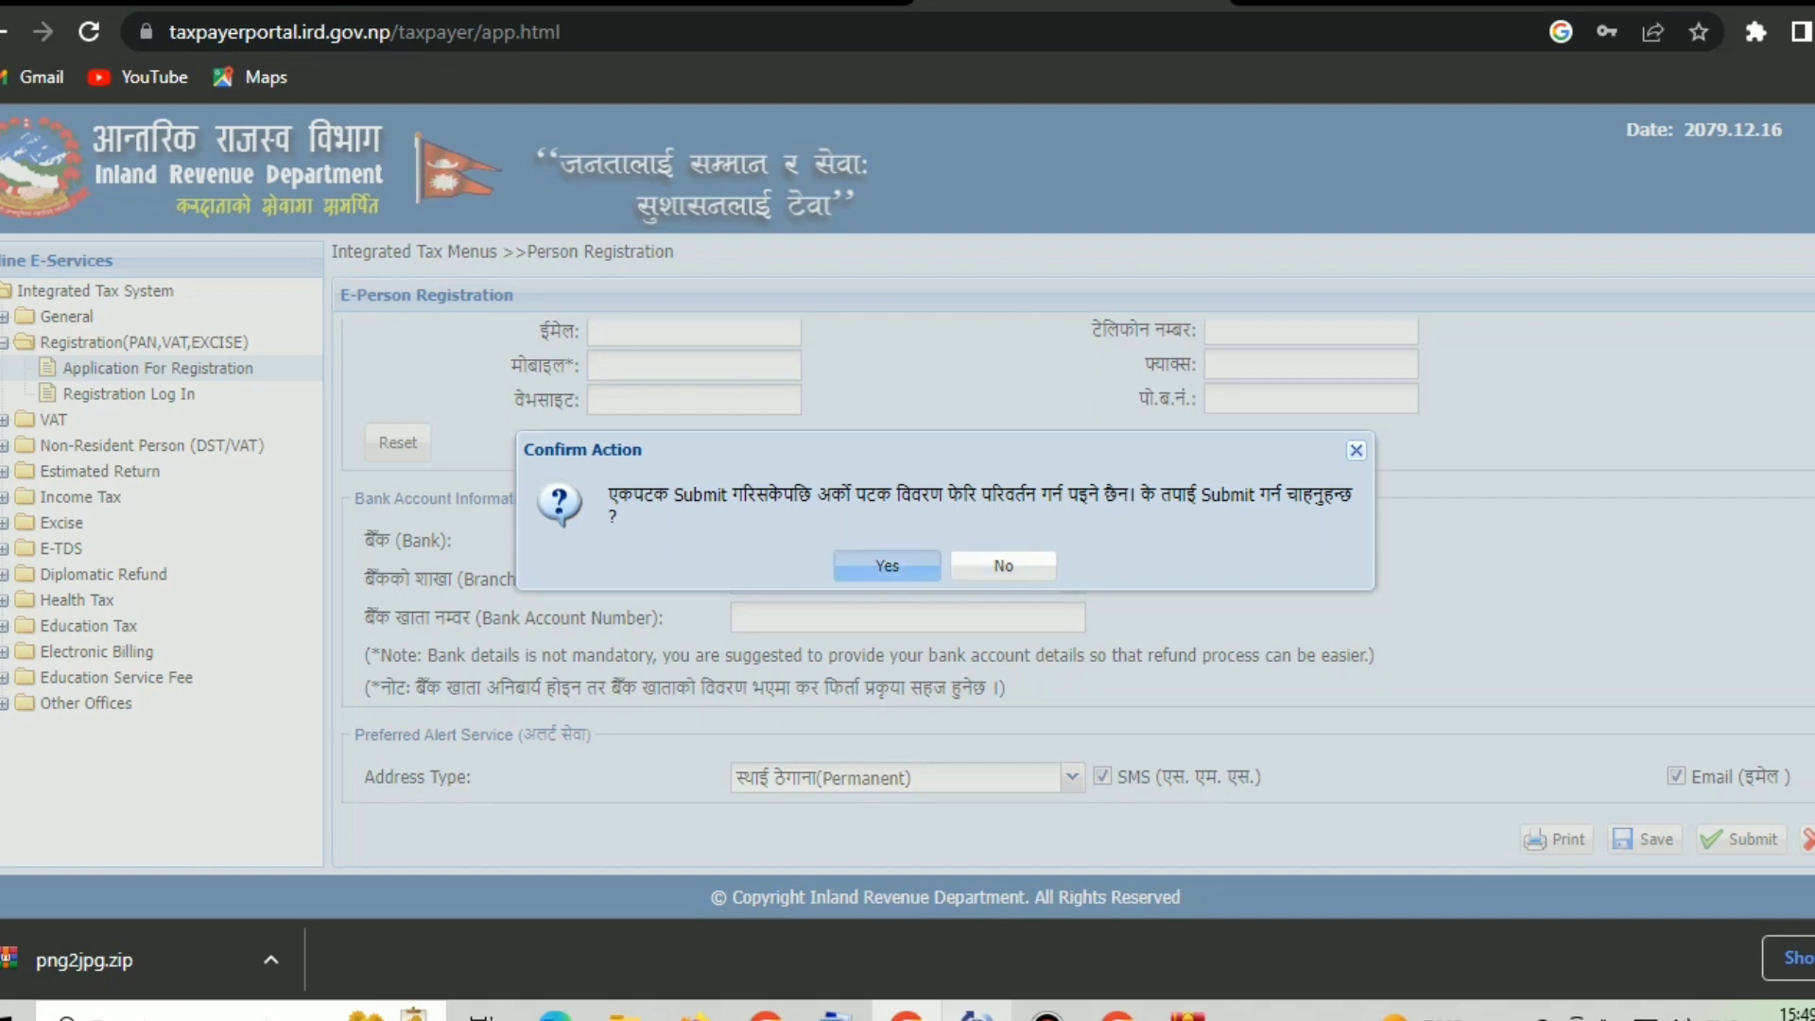
{"action": "key", "text": "Return"}
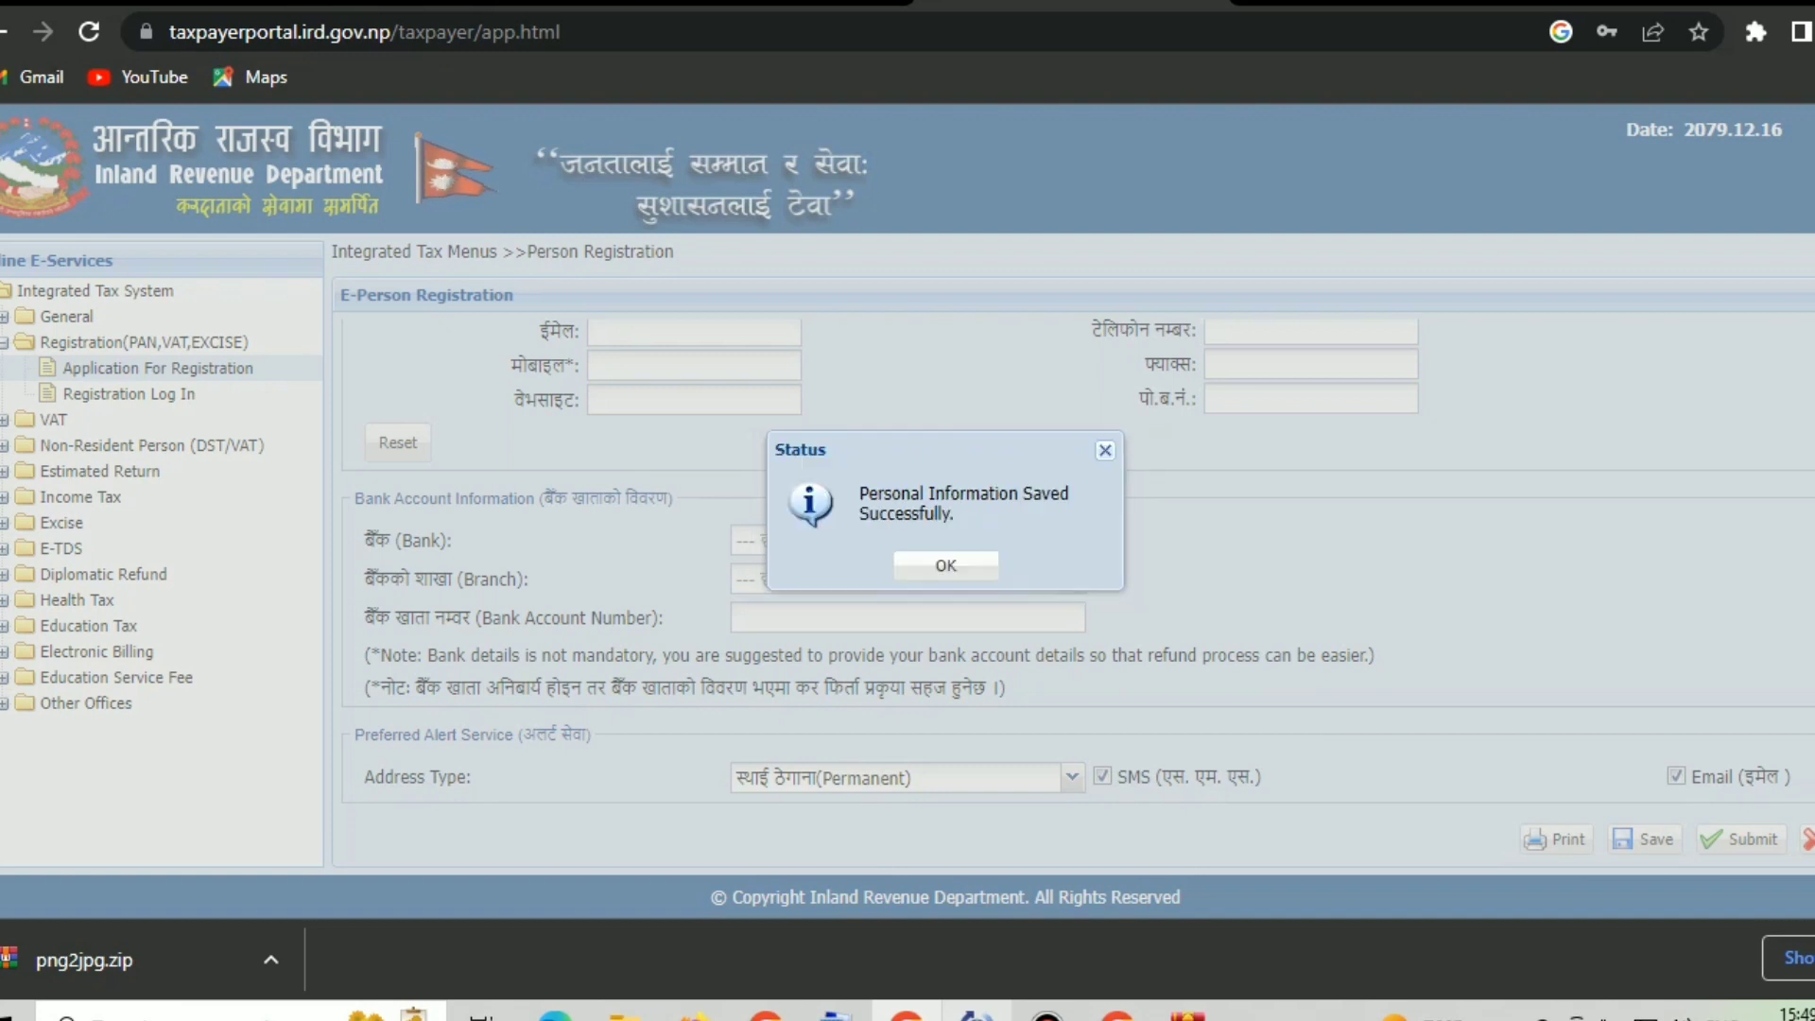
{"action": "key", "text": "Return"}
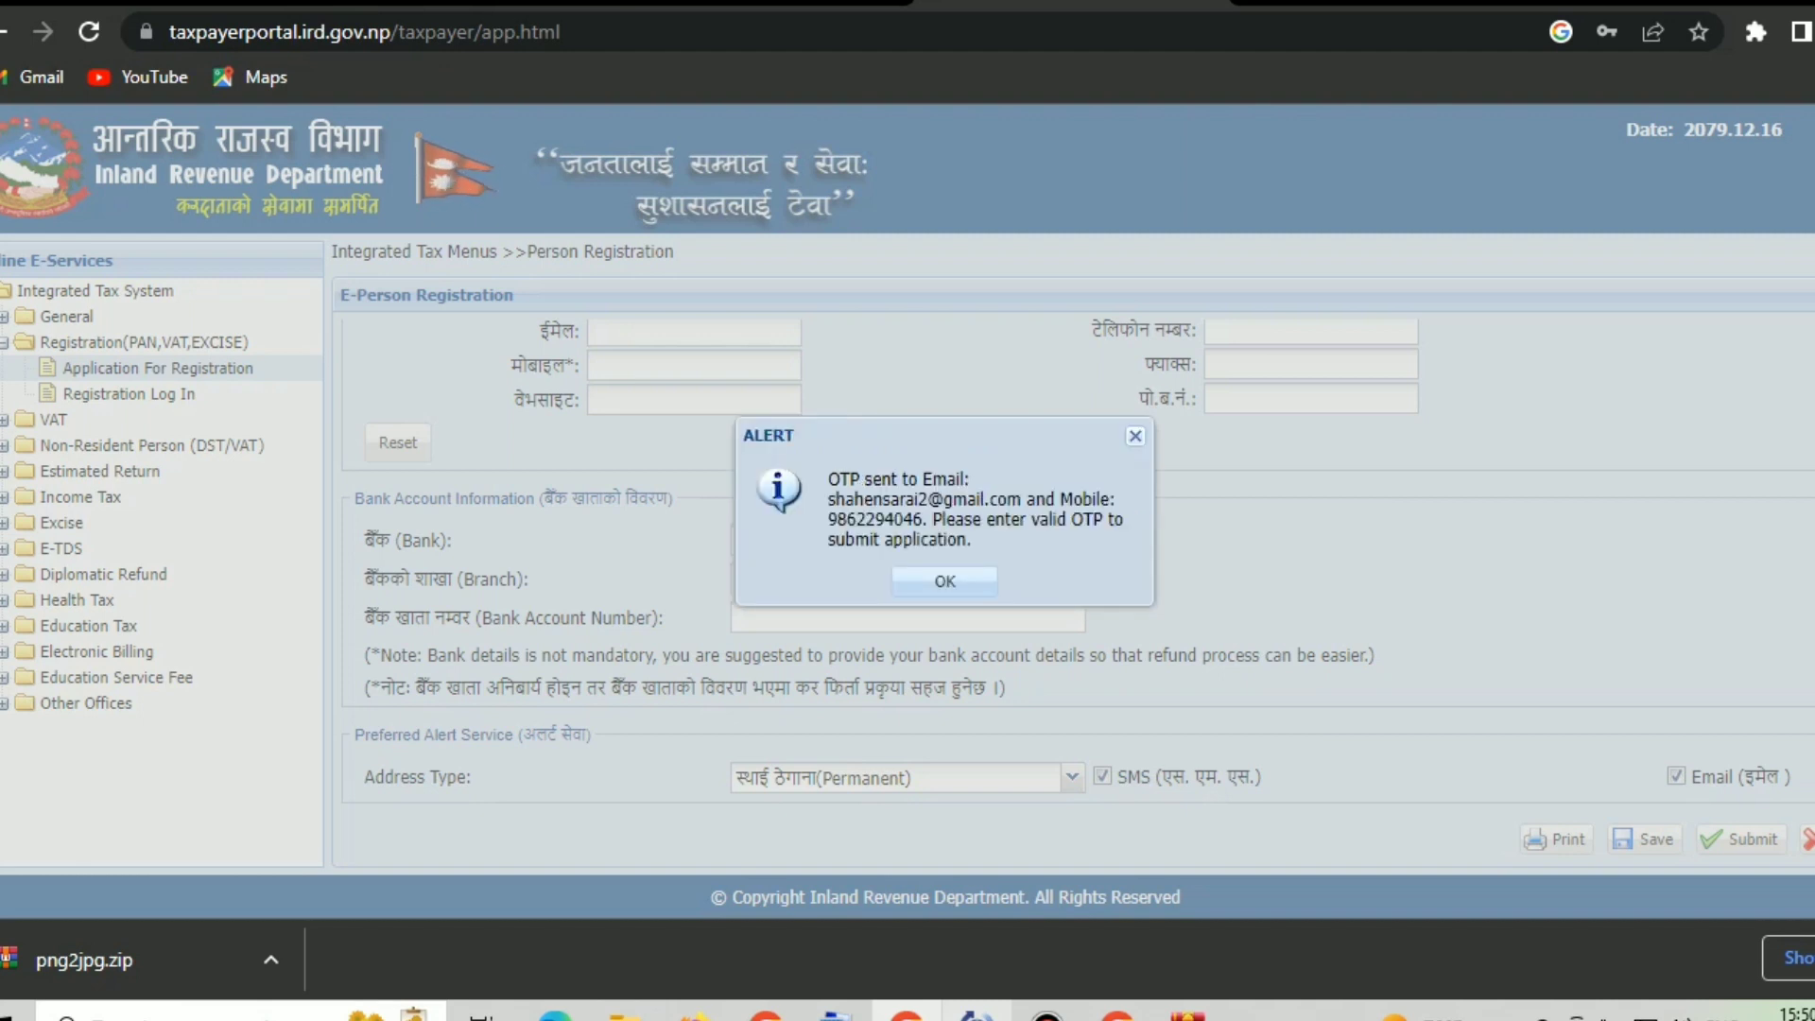
{"action": "key", "text": "Return"}
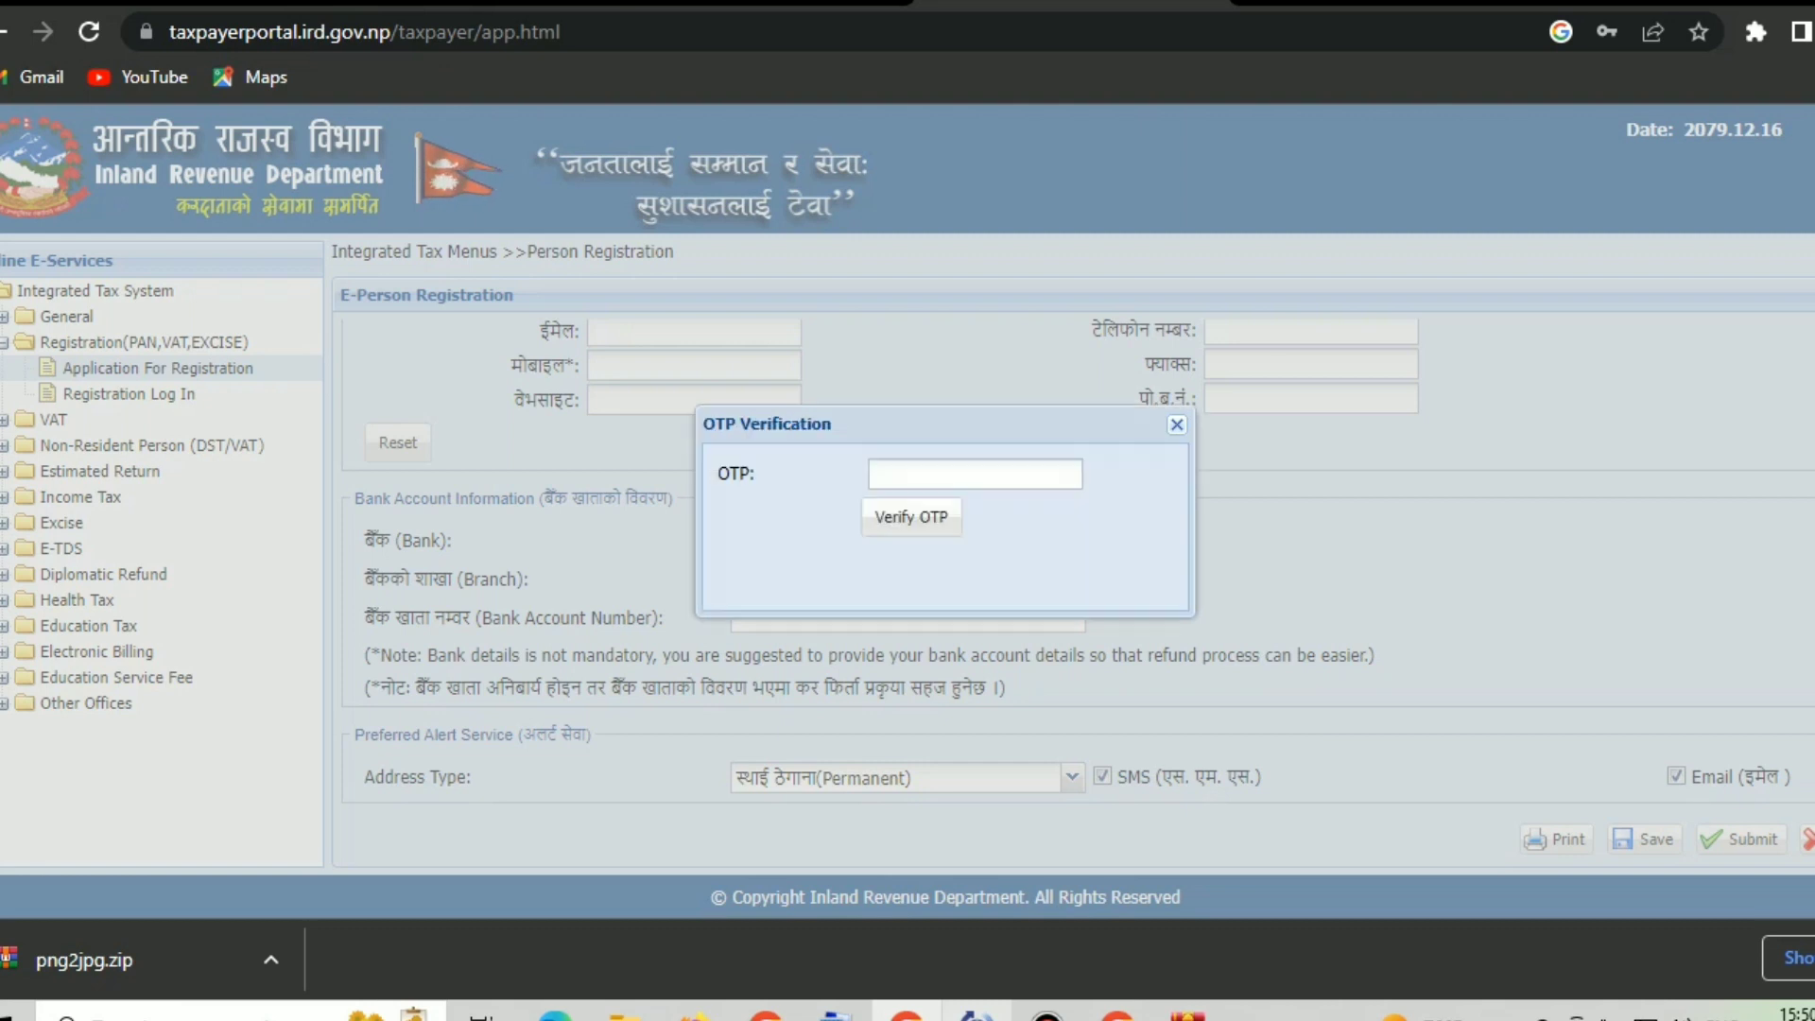
Step: Enter the received OTP code, verify it, and close the submission success message
{"action": "left_click", "coordinate": [875, 474]}
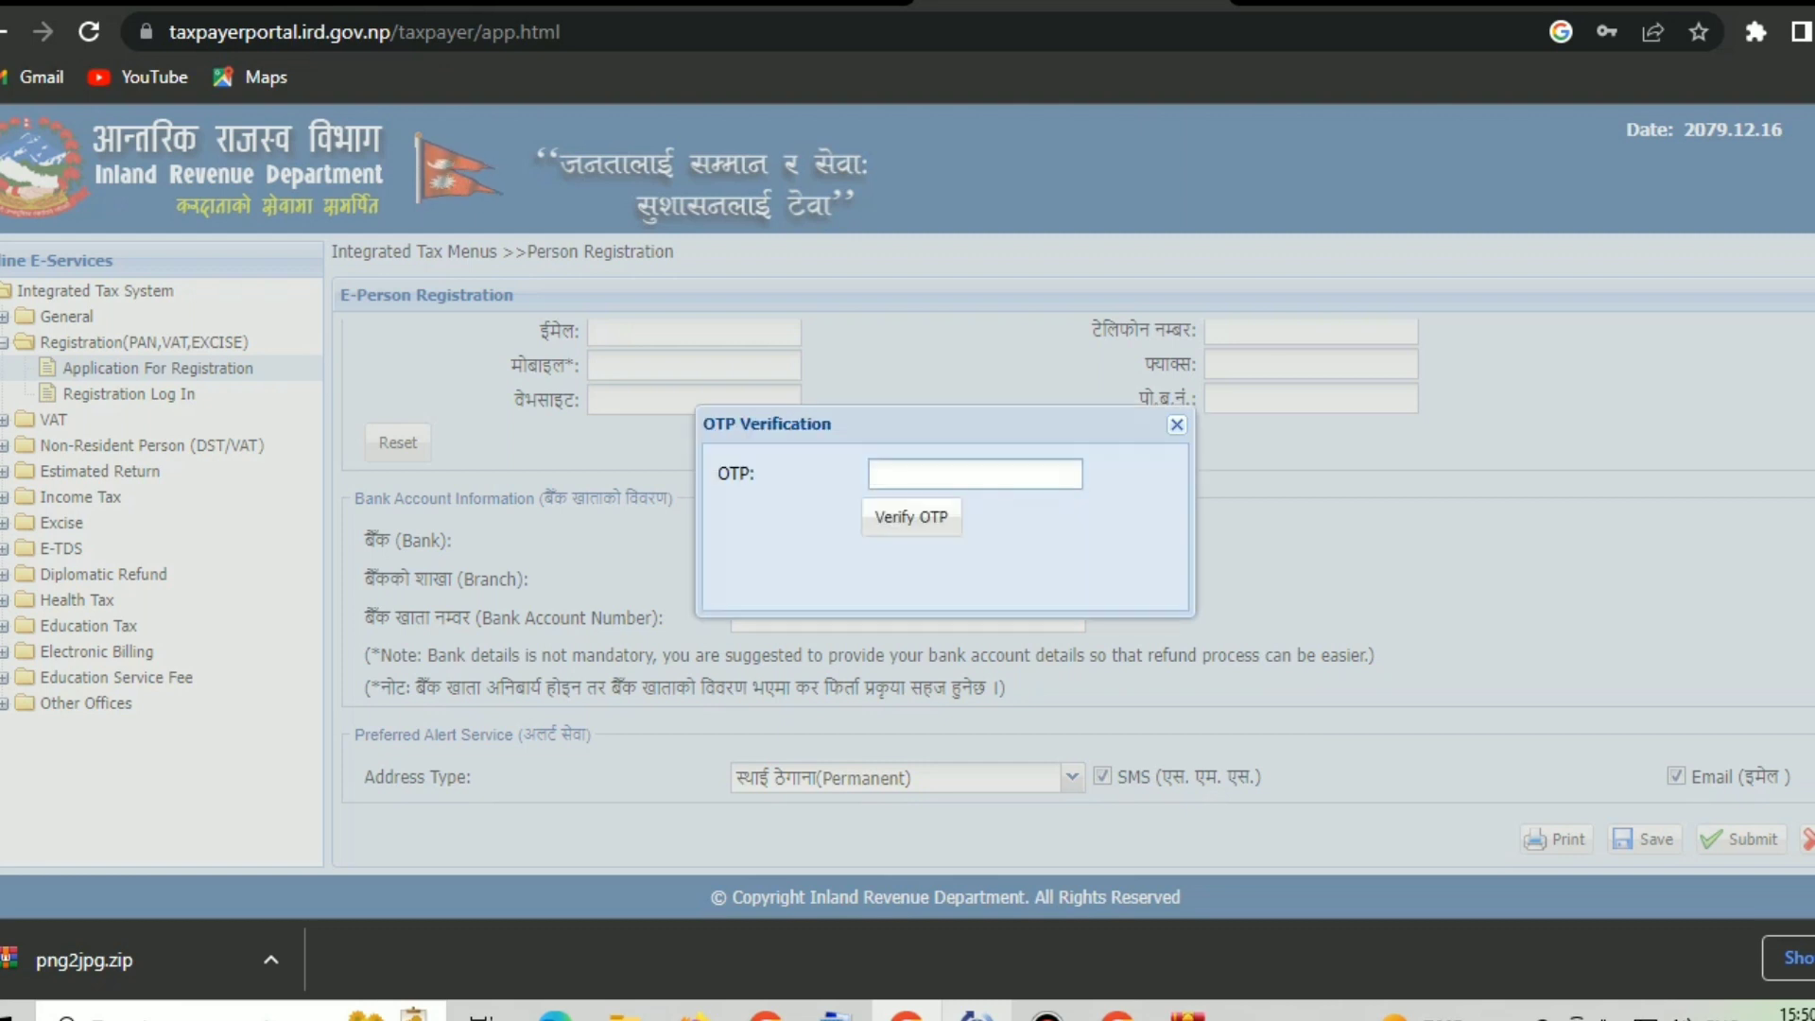
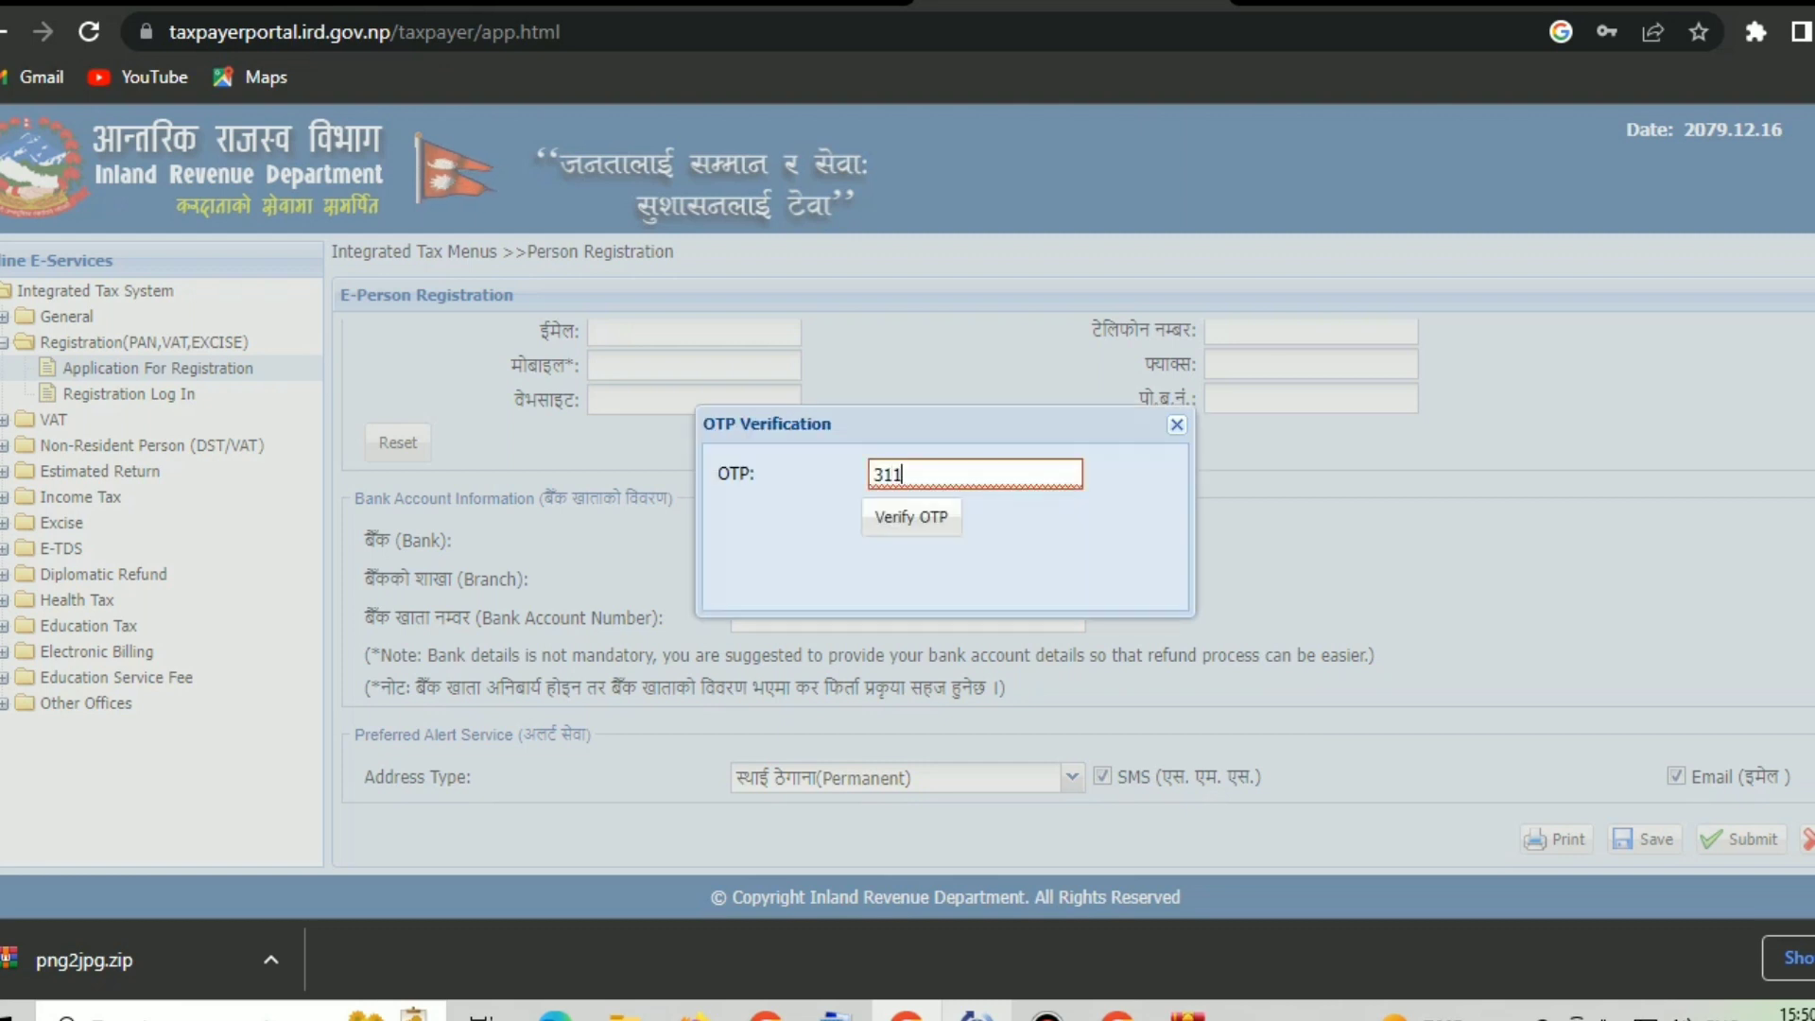
{"action": "left_click", "coordinate": [910, 517]}
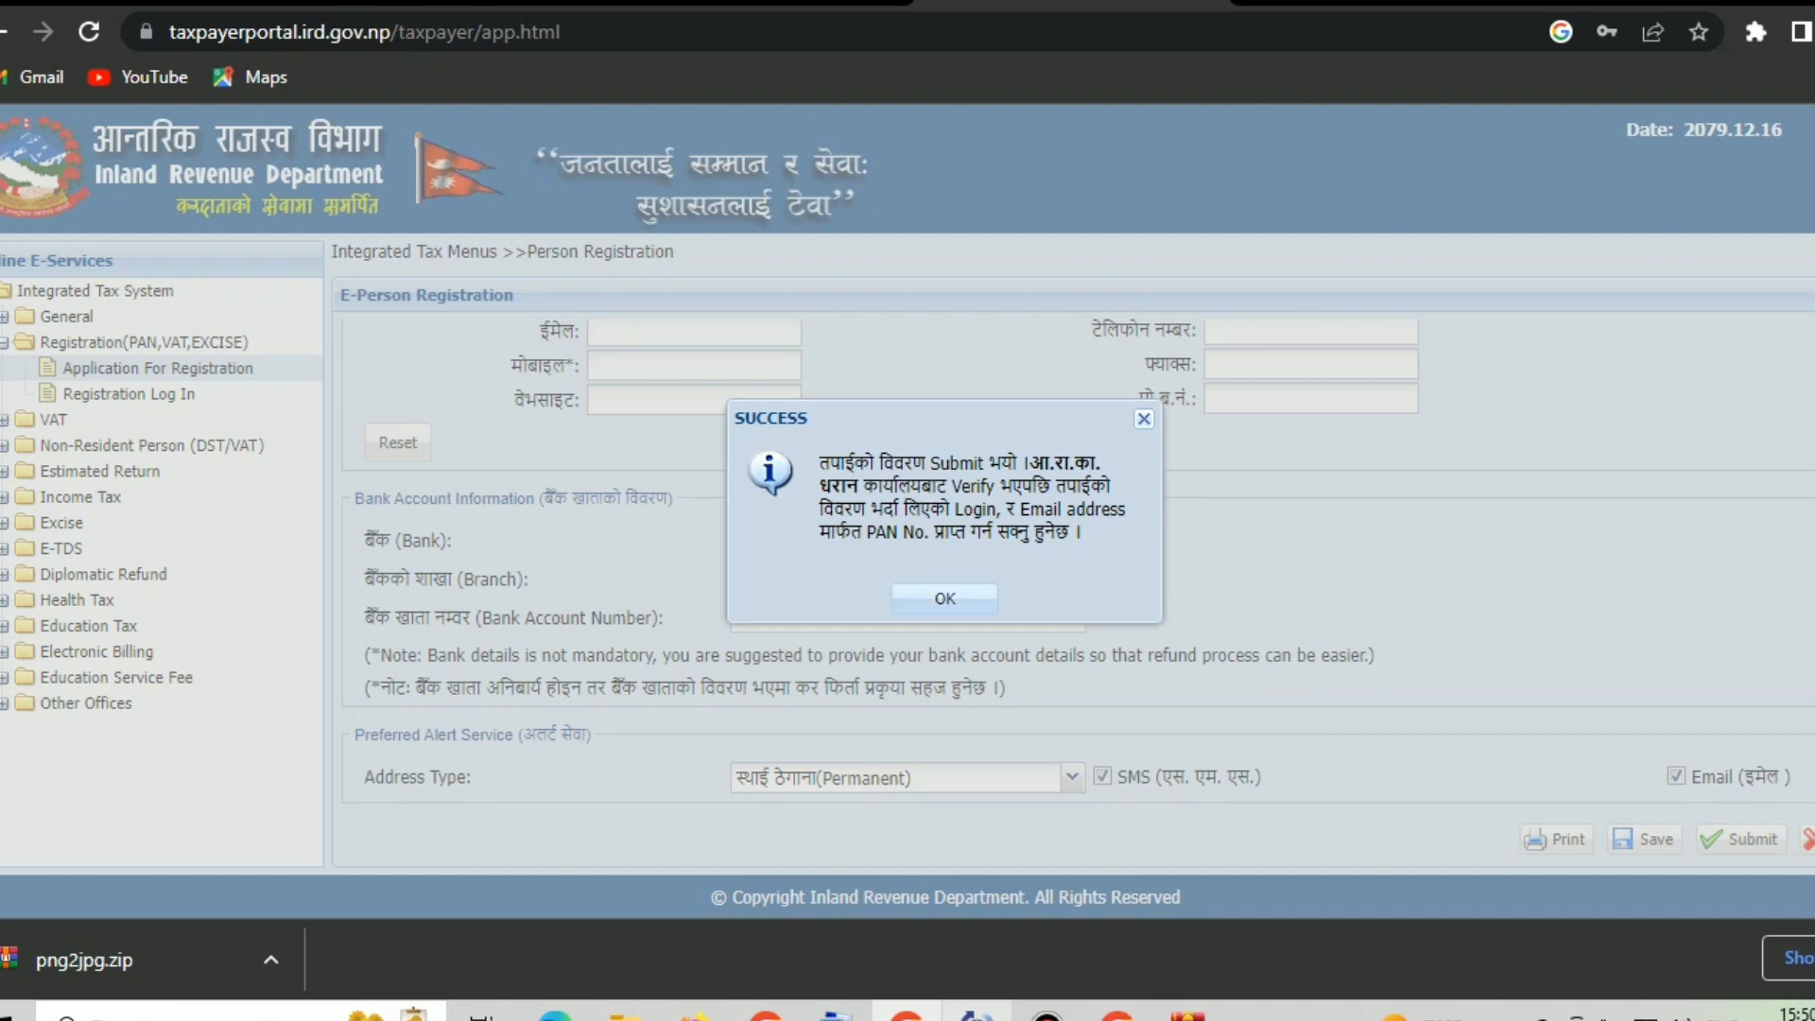
{"action": "left_click", "coordinate": [944, 598]}
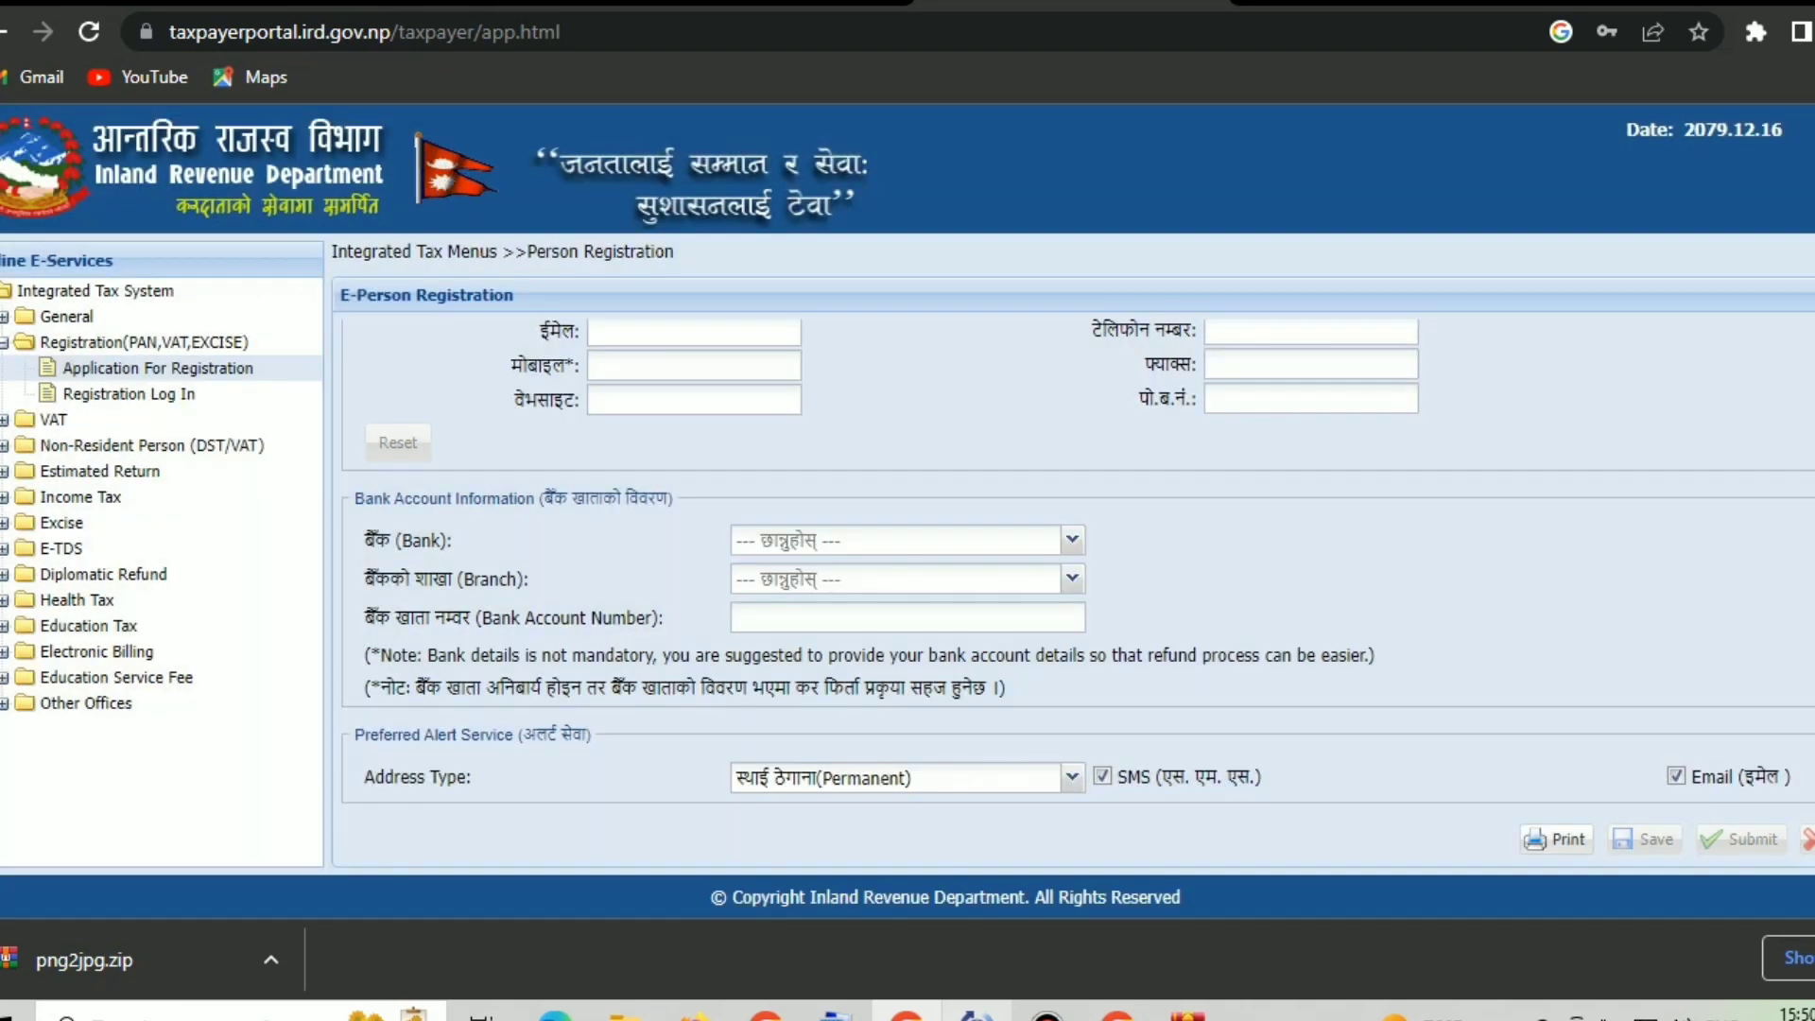